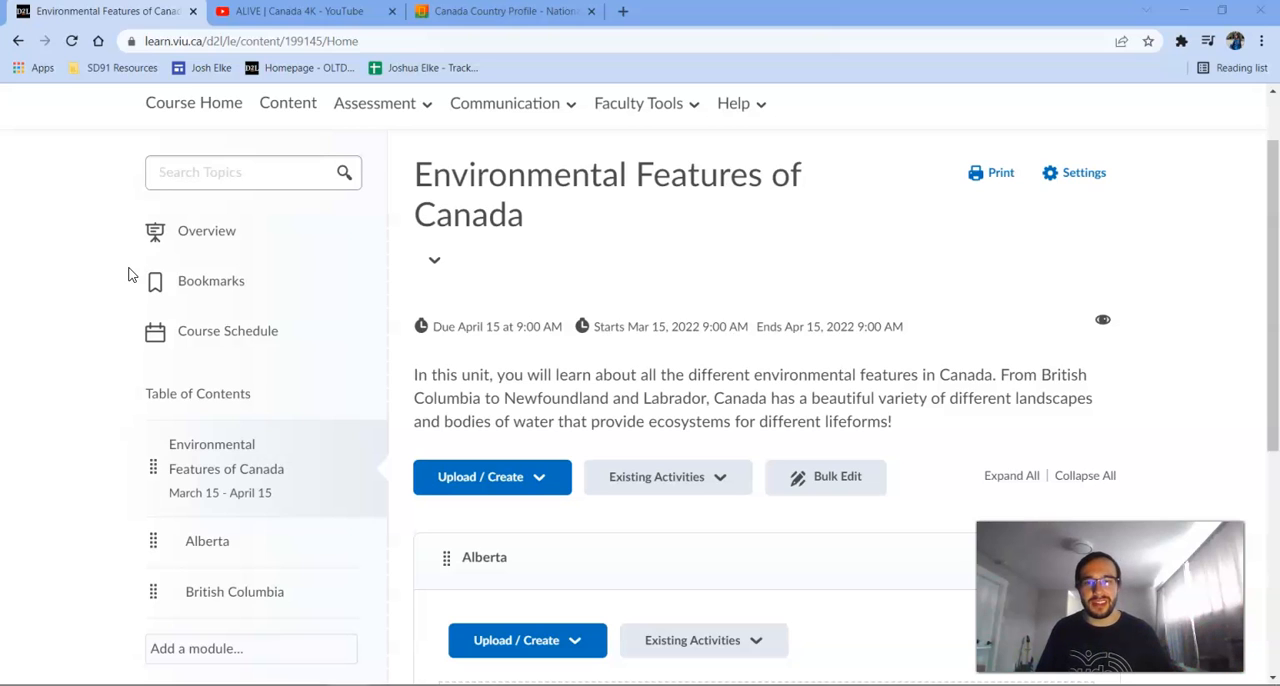
Examine the content types that can be added to the Environmental Features of Canada module and its Alberta sub-module.
{"action": "scroll", "coordinate": [71, 288], "scroll_direction": "down", "scroll_amount": 1}
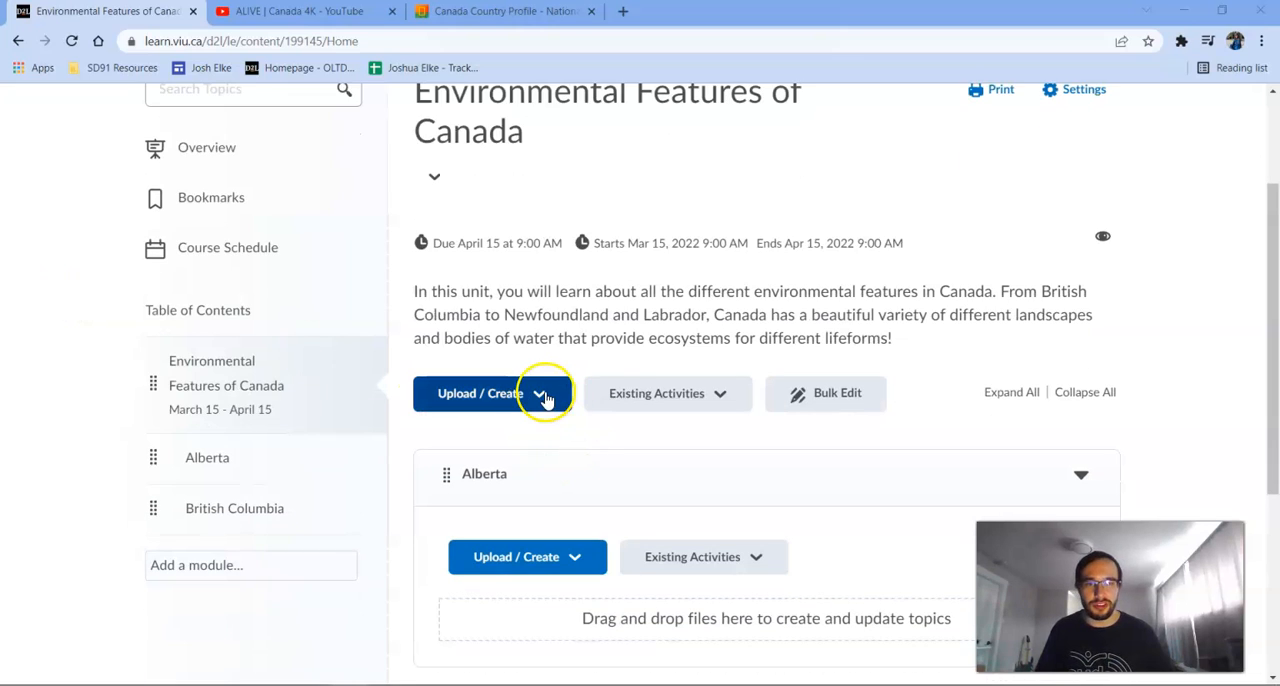
{"action": "left_click", "coordinate": [541, 396]}
{"action": "scroll", "coordinate": [563, 300], "scroll_direction": "down", "scroll_amount": 3}
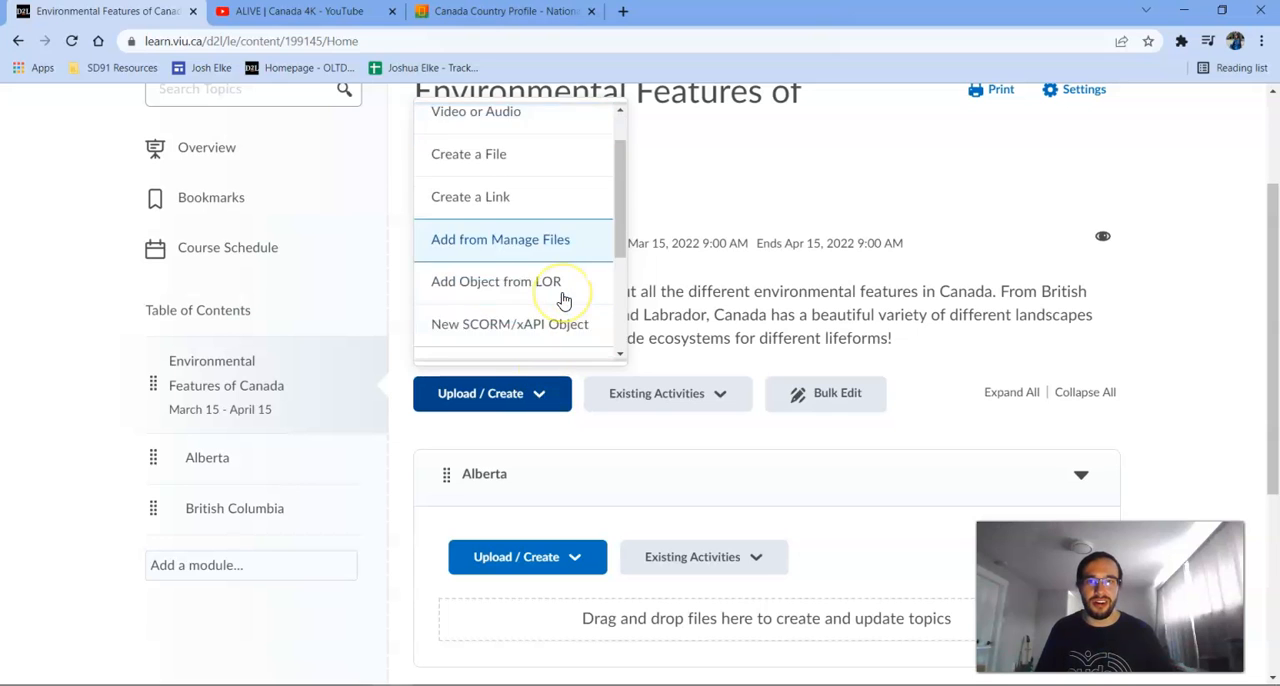
{"action": "scroll", "coordinate": [563, 300], "scroll_direction": "up", "scroll_amount": 3}
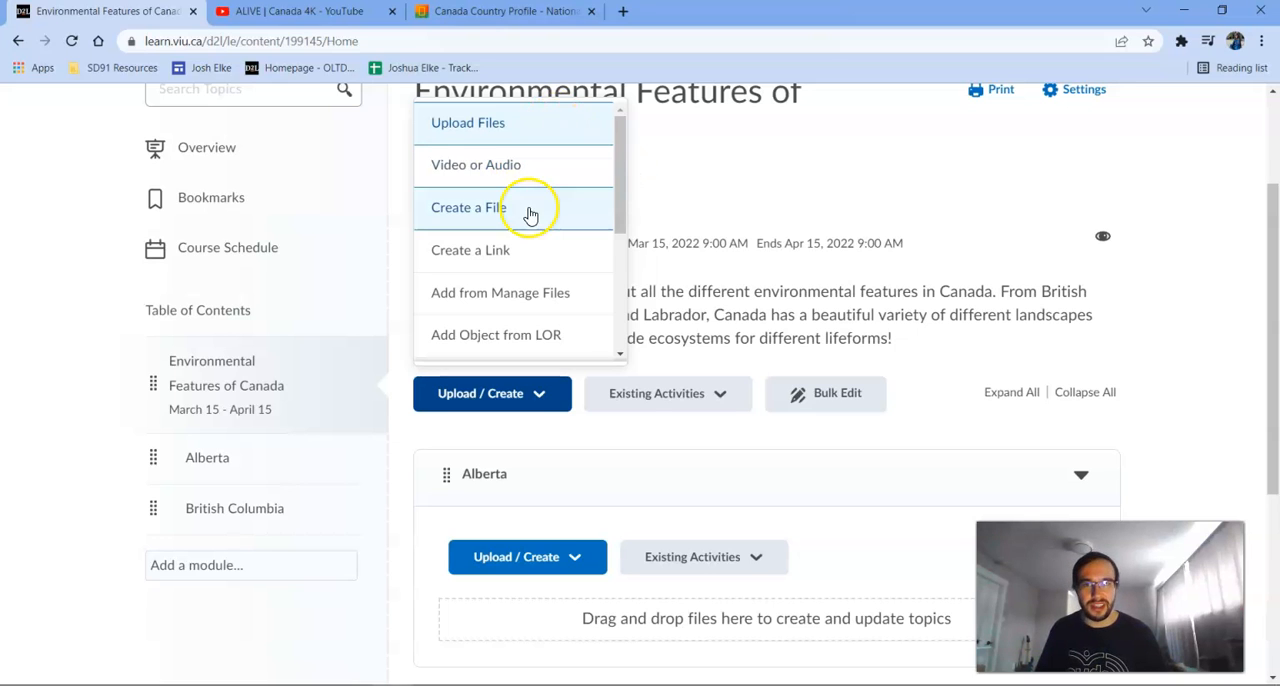
{"action": "scroll", "coordinate": [529, 248], "scroll_direction": "down", "scroll_amount": 2}
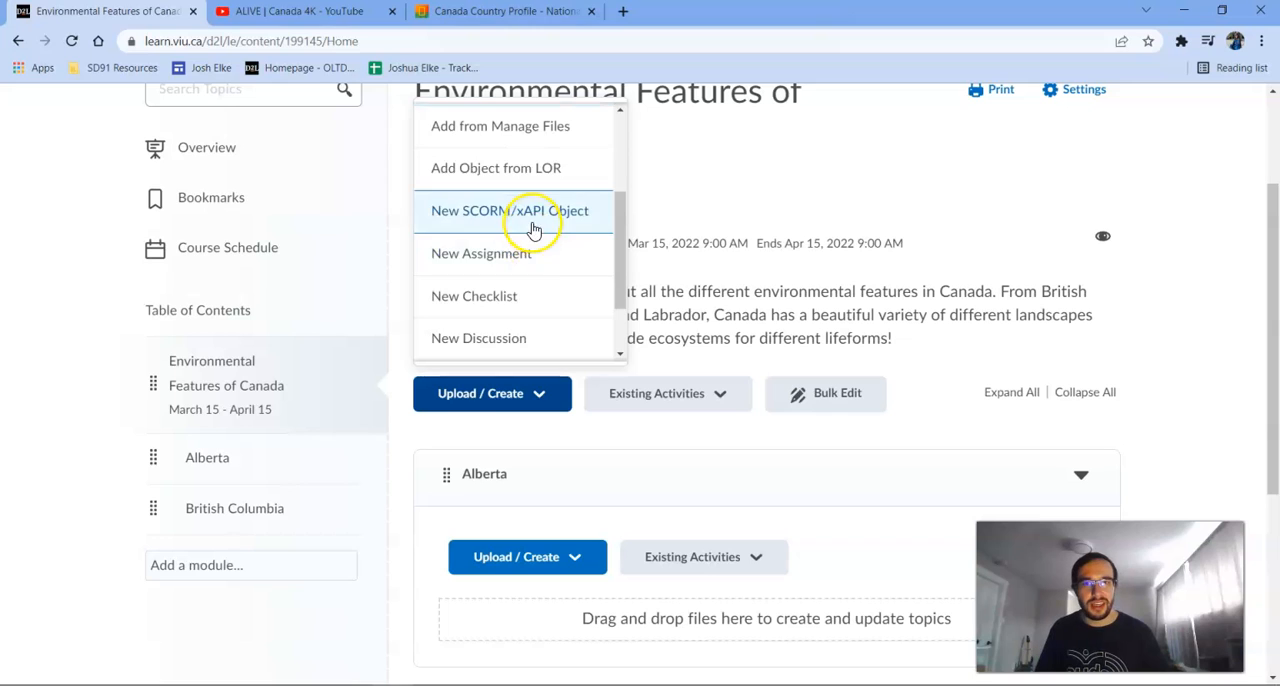
{"action": "scroll", "coordinate": [531, 246], "scroll_direction": "down", "scroll_amount": 2}
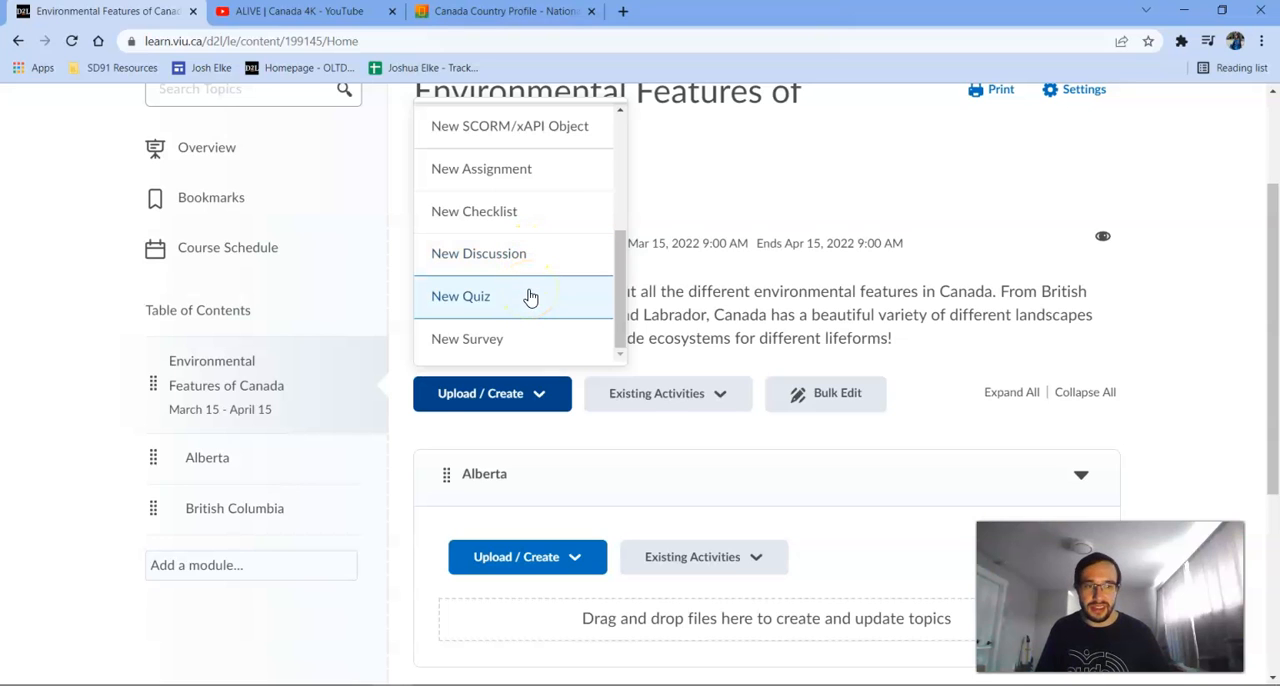
{"action": "scroll", "coordinate": [530, 298], "scroll_direction": "up", "scroll_amount": 3}
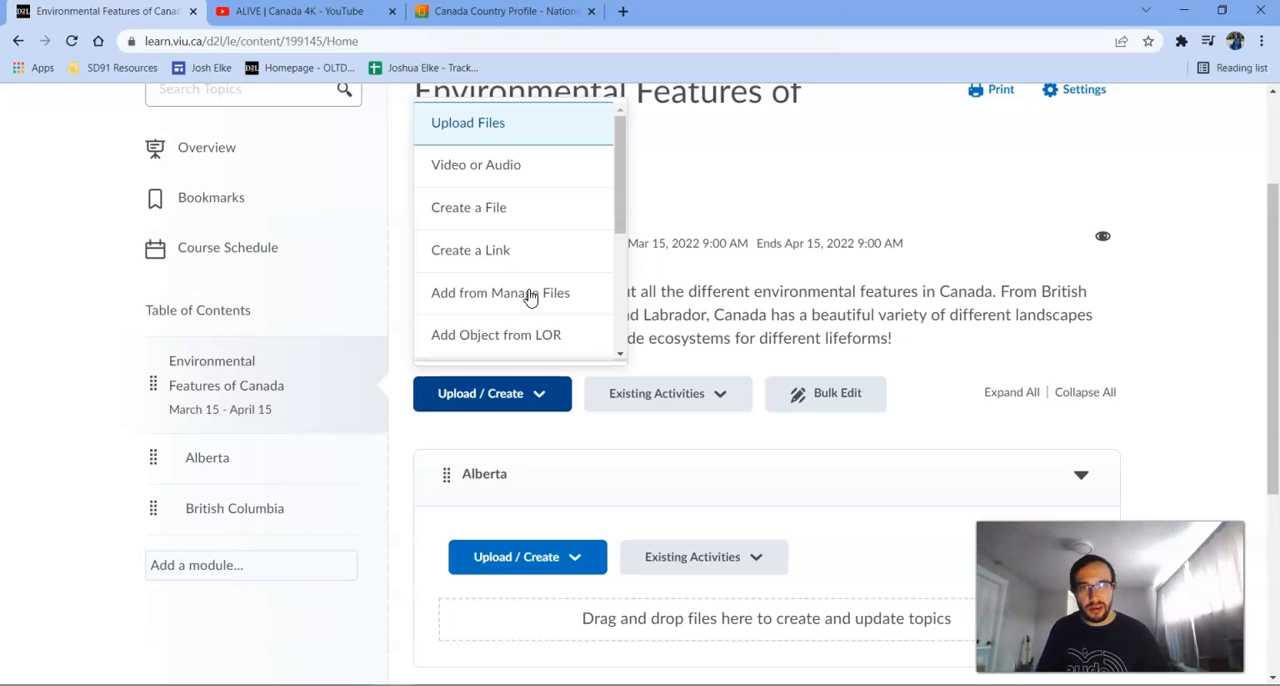
{"action": "left_click", "coordinate": [535, 392]}
{"action": "scroll", "coordinate": [837, 277], "scroll_direction": "down", "scroll_amount": 2}
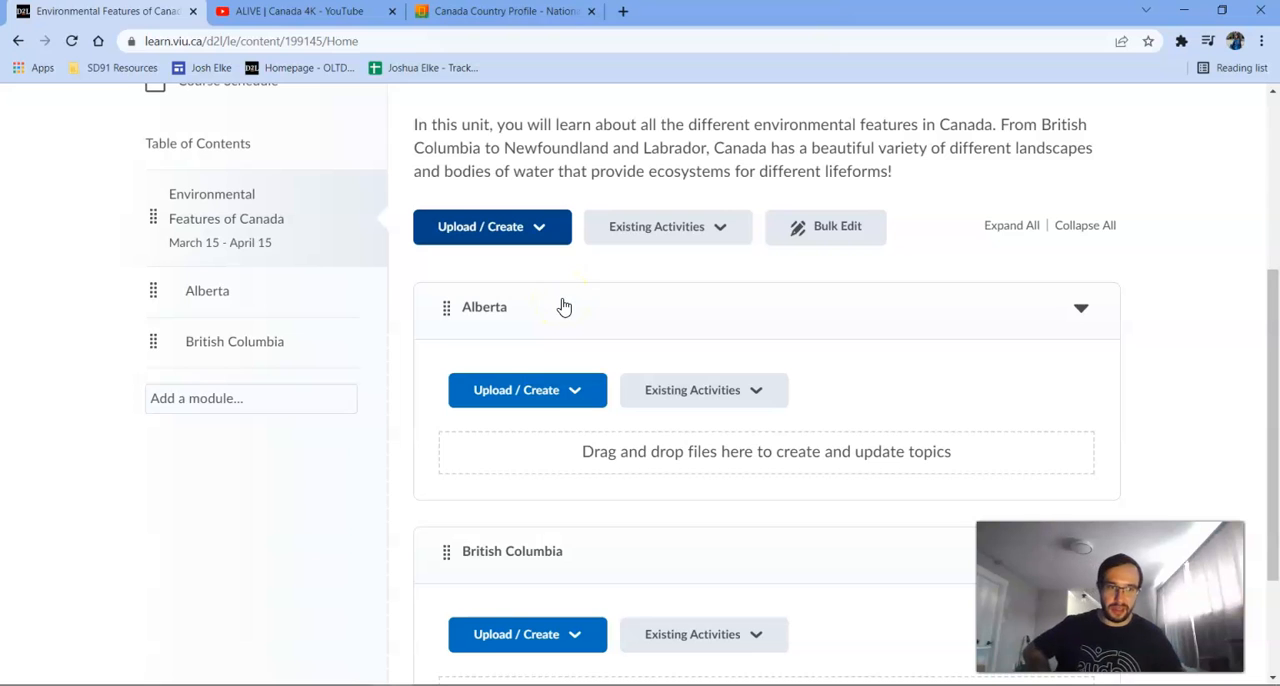
{"action": "scroll", "coordinate": [580, 275], "scroll_direction": "up", "scroll_amount": 2}
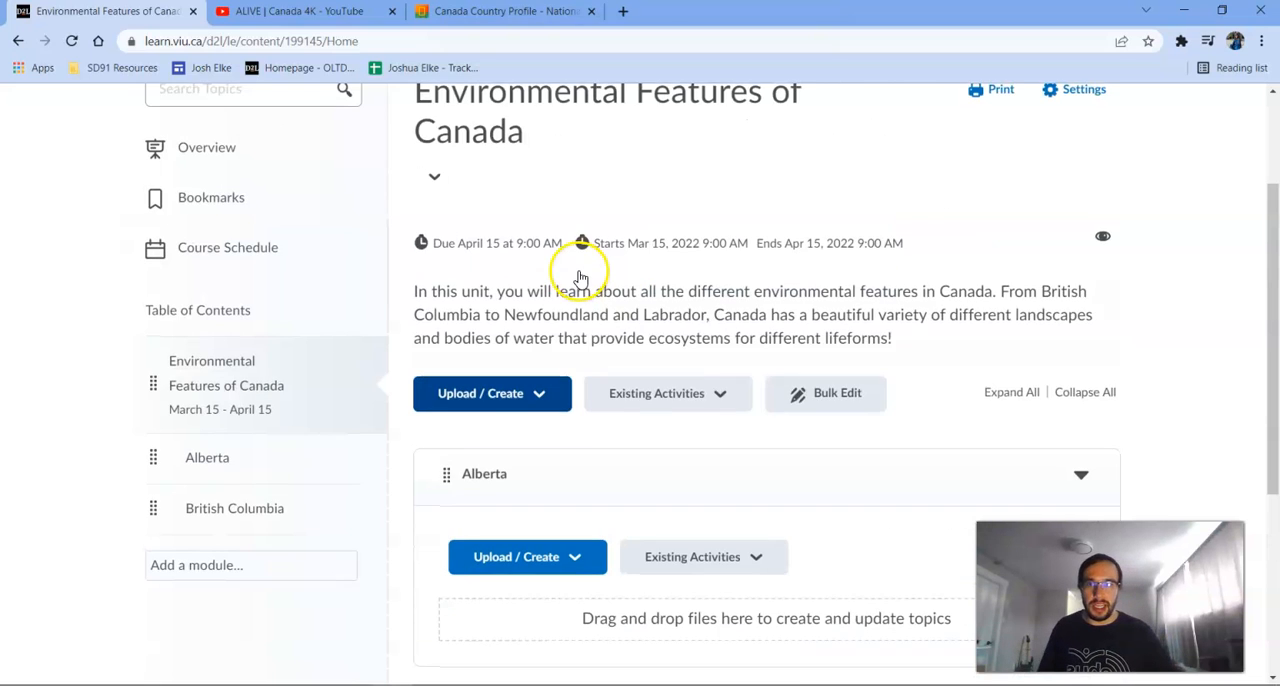
{"action": "scroll", "coordinate": [580, 275], "scroll_direction": "up", "scroll_amount": 1}
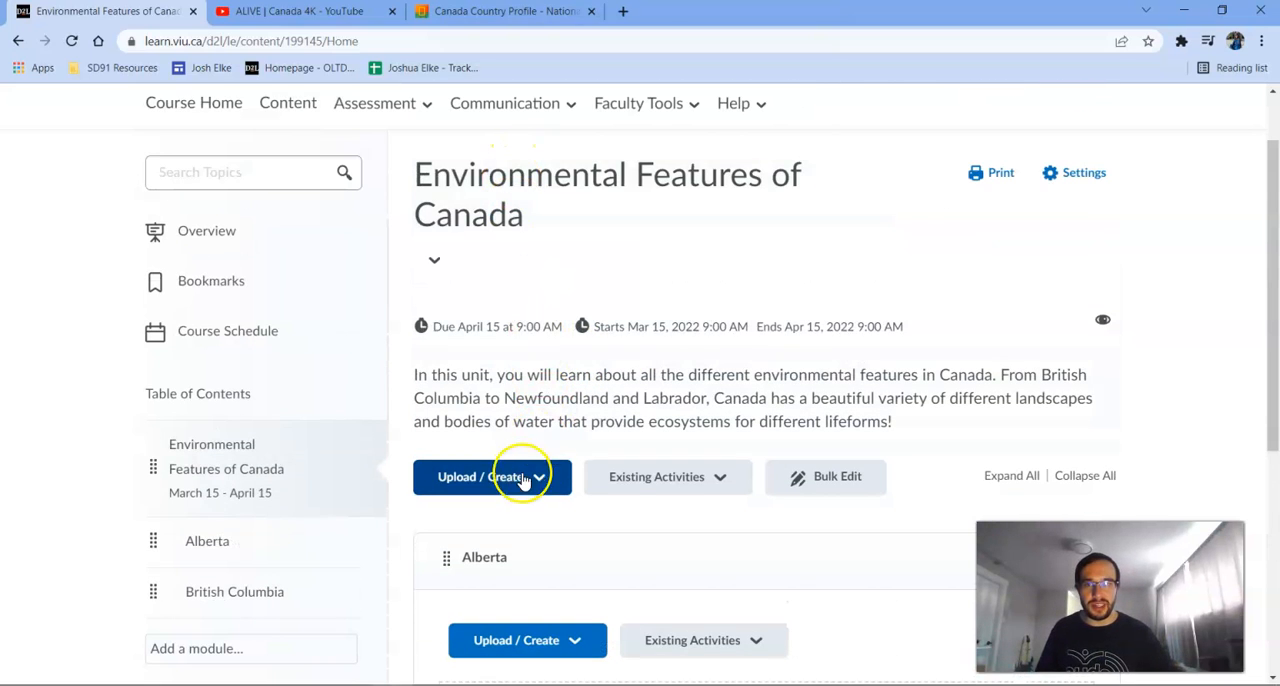
{"action": "left_click", "coordinate": [538, 480]}
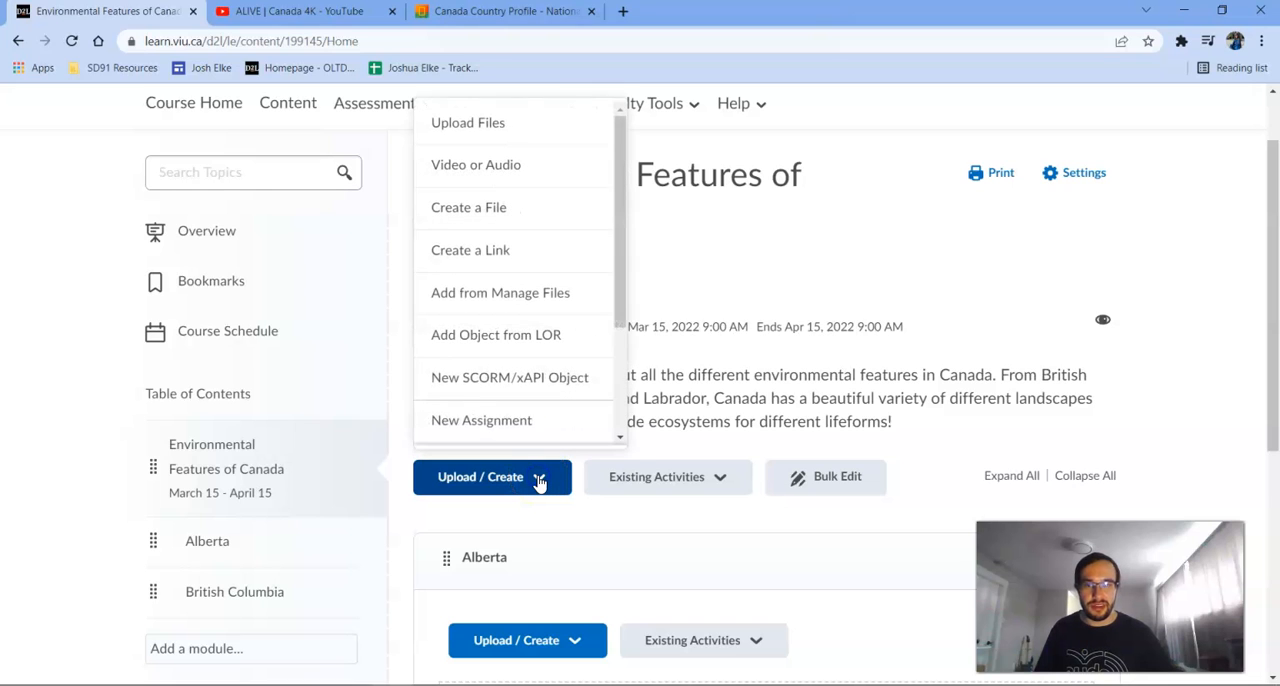
{"action": "left_click", "coordinate": [538, 480]}
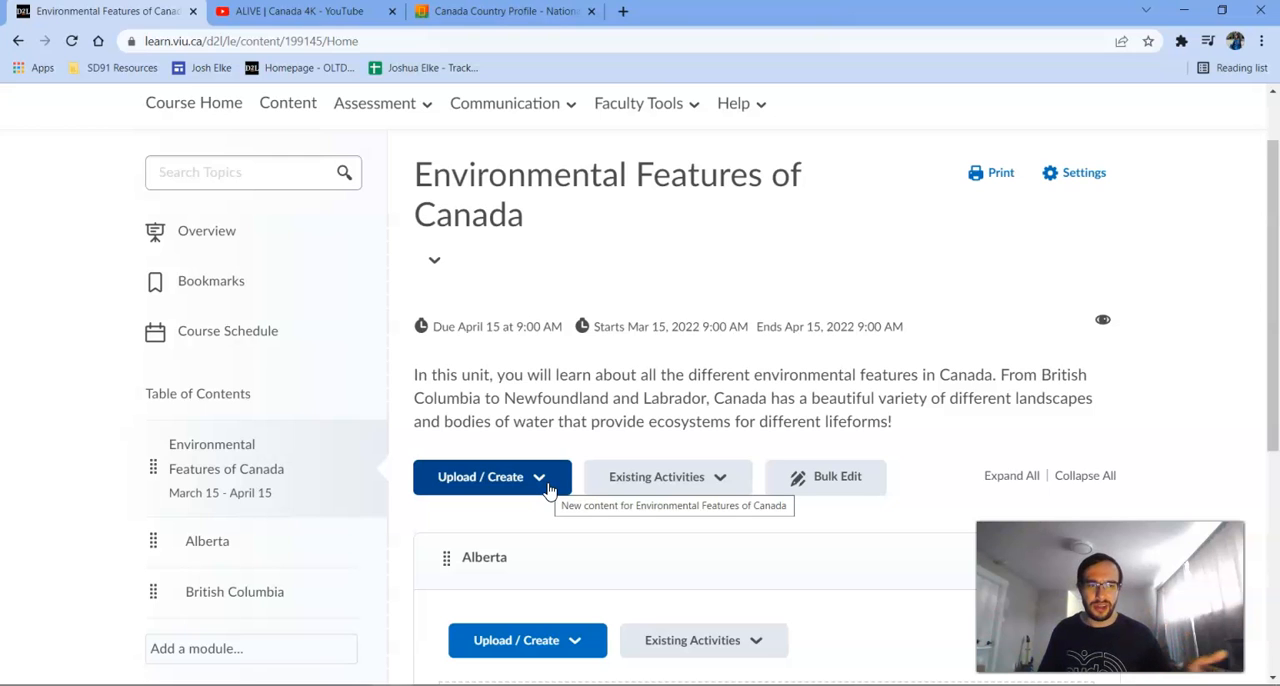
{"action": "scroll", "coordinate": [649, 318], "scroll_direction": "down", "scroll_amount": 2}
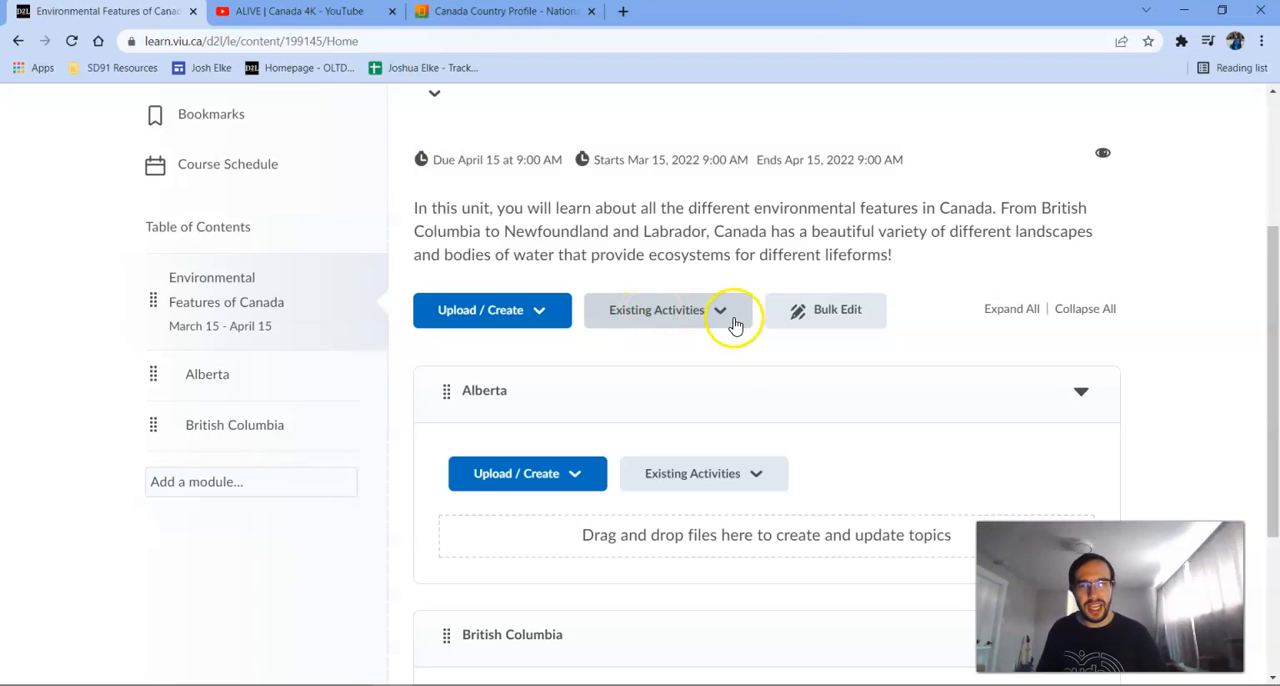
{"action": "scroll", "coordinate": [734, 322], "scroll_direction": "down", "scroll_amount": 2}
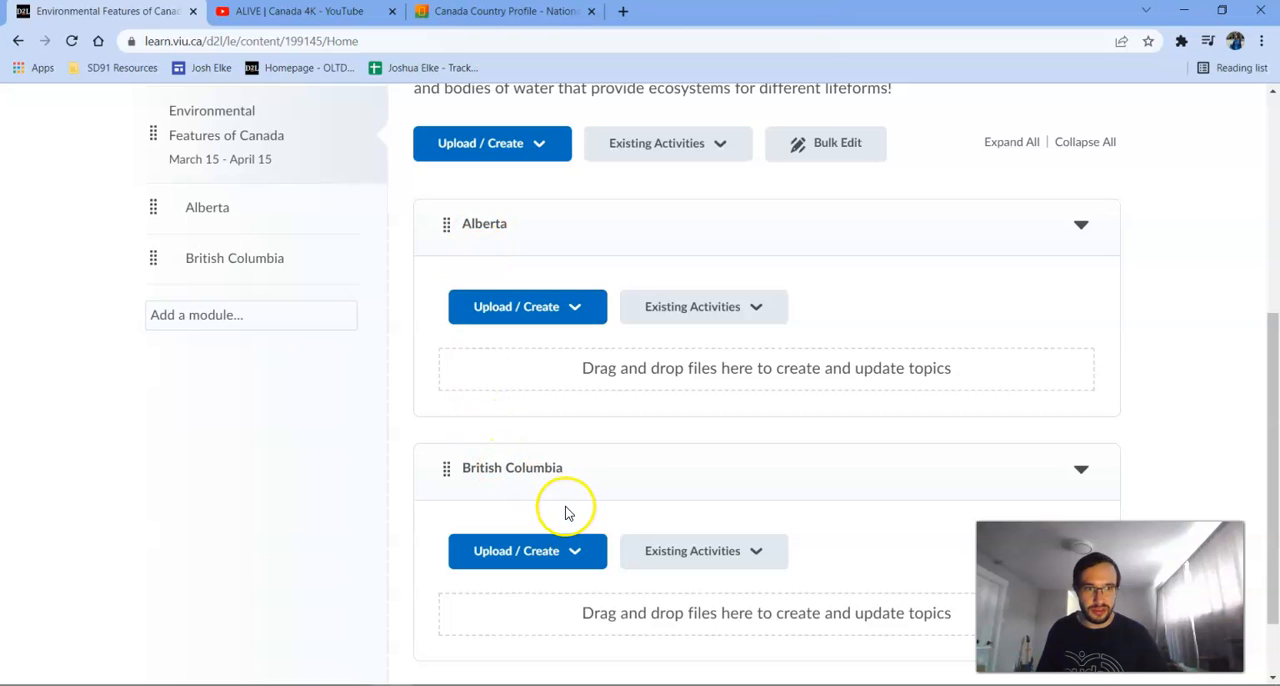
{"action": "left_click", "coordinate": [562, 315]}
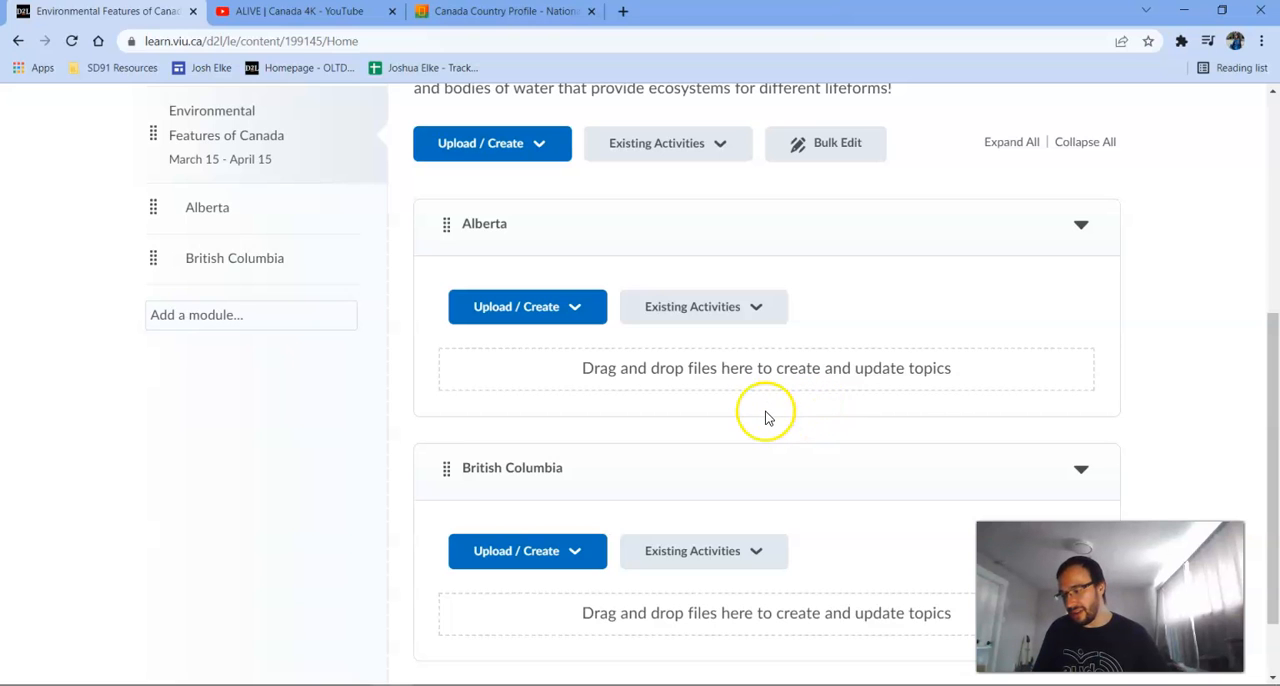
{"action": "scroll", "coordinate": [614, 337], "scroll_direction": "up", "scroll_amount": 5}
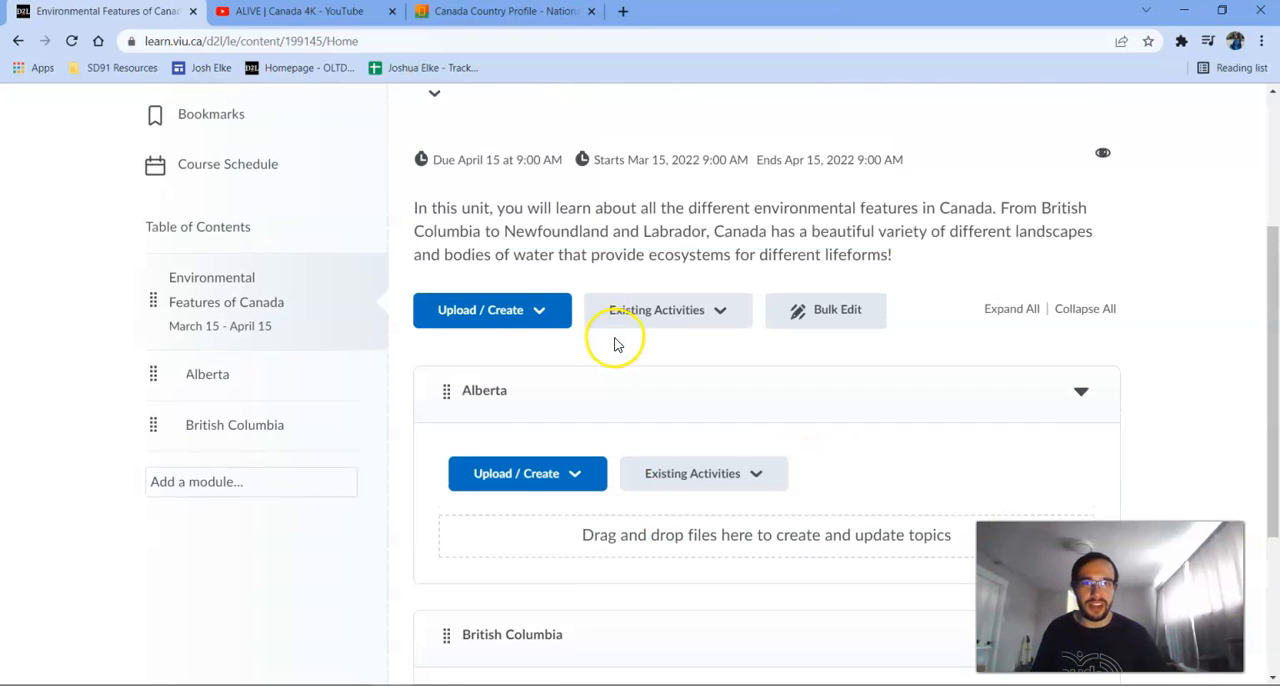
Create a new file in the Environmental Features of Canada module and title it "Welcome!".
{"action": "left_click", "coordinate": [558, 480]}
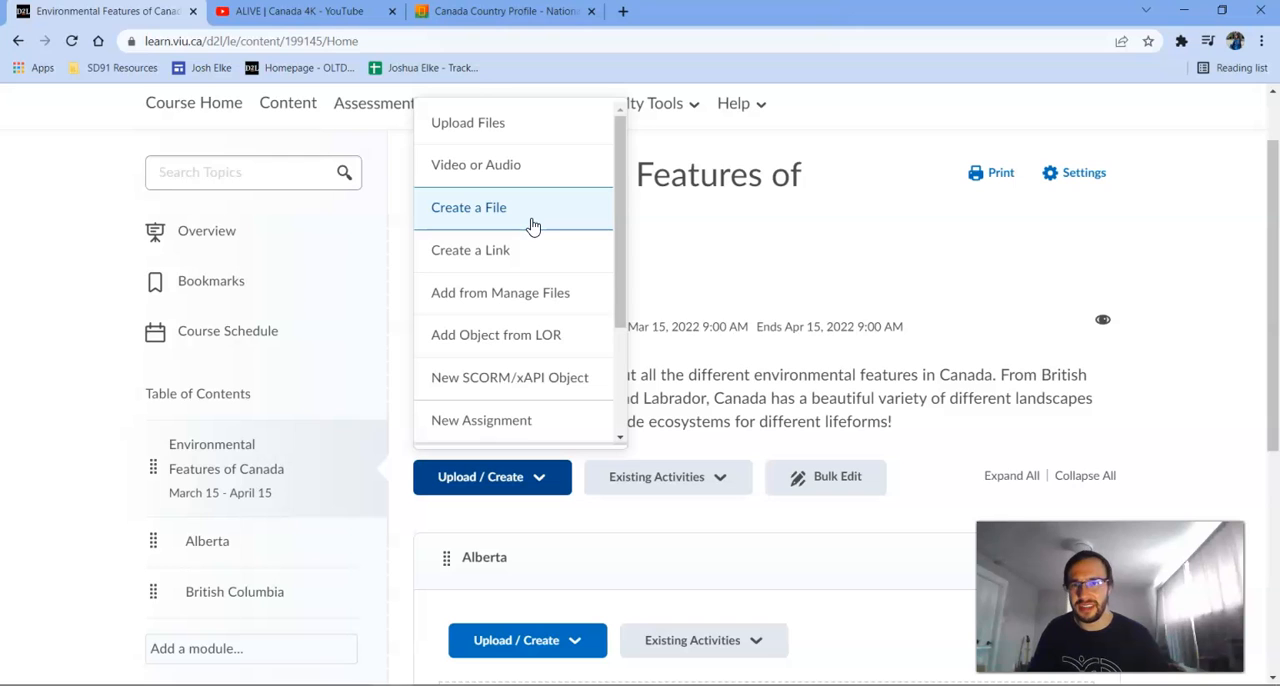
{"action": "left_click", "coordinate": [952, 412]}
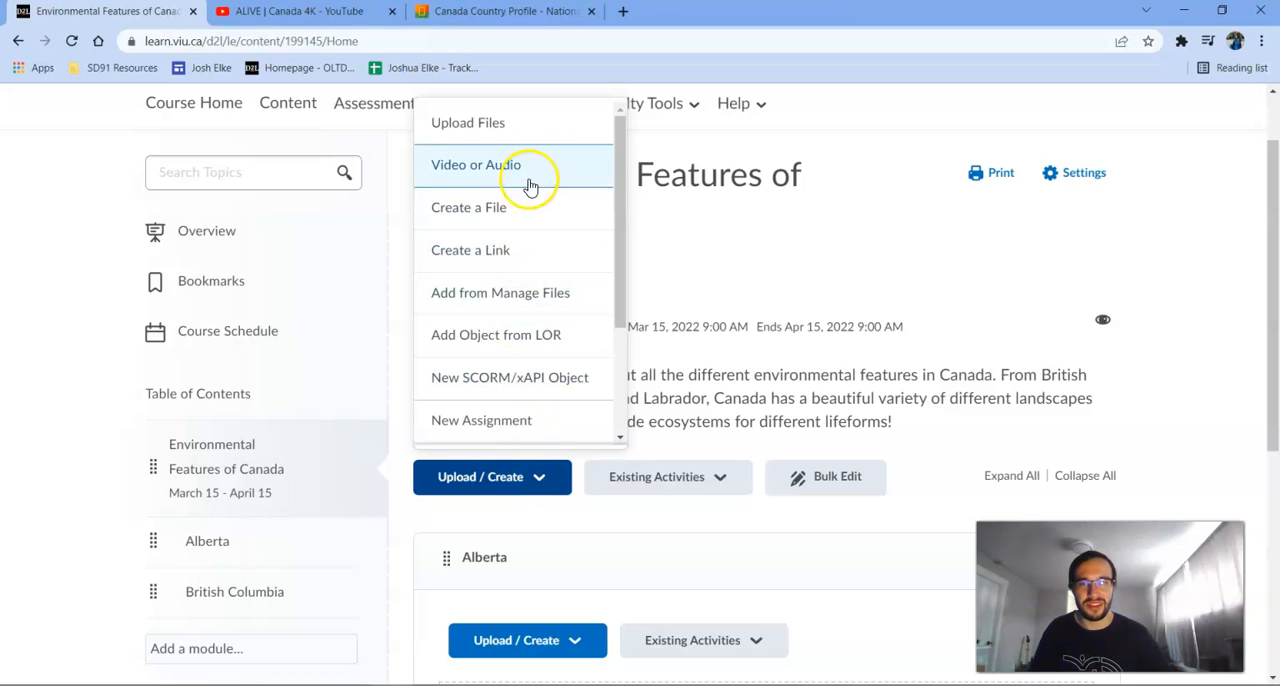
{"action": "left_click", "coordinate": [562, 214]}
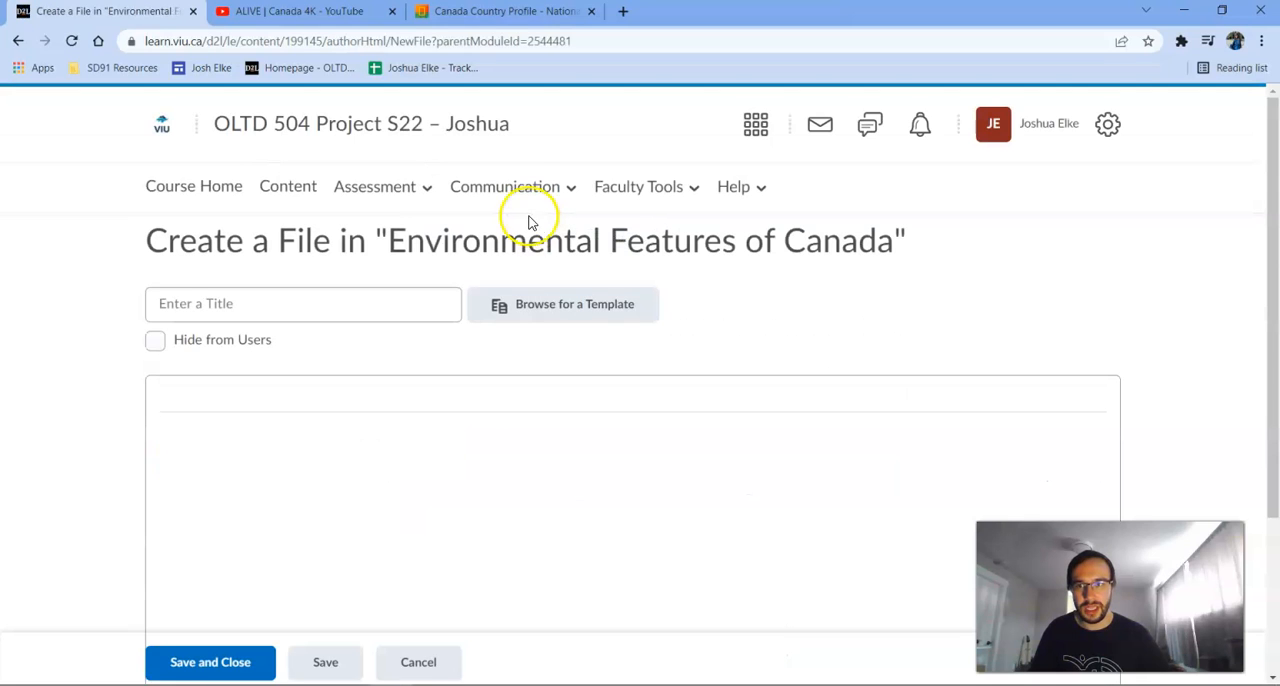
{"action": "scroll", "coordinate": [357, 323], "scroll_direction": "down", "scroll_amount": 2}
{"action": "scroll", "coordinate": [343, 297], "scroll_direction": "up", "scroll_amount": 1}
{"action": "left_click", "coordinate": [323, 219]}
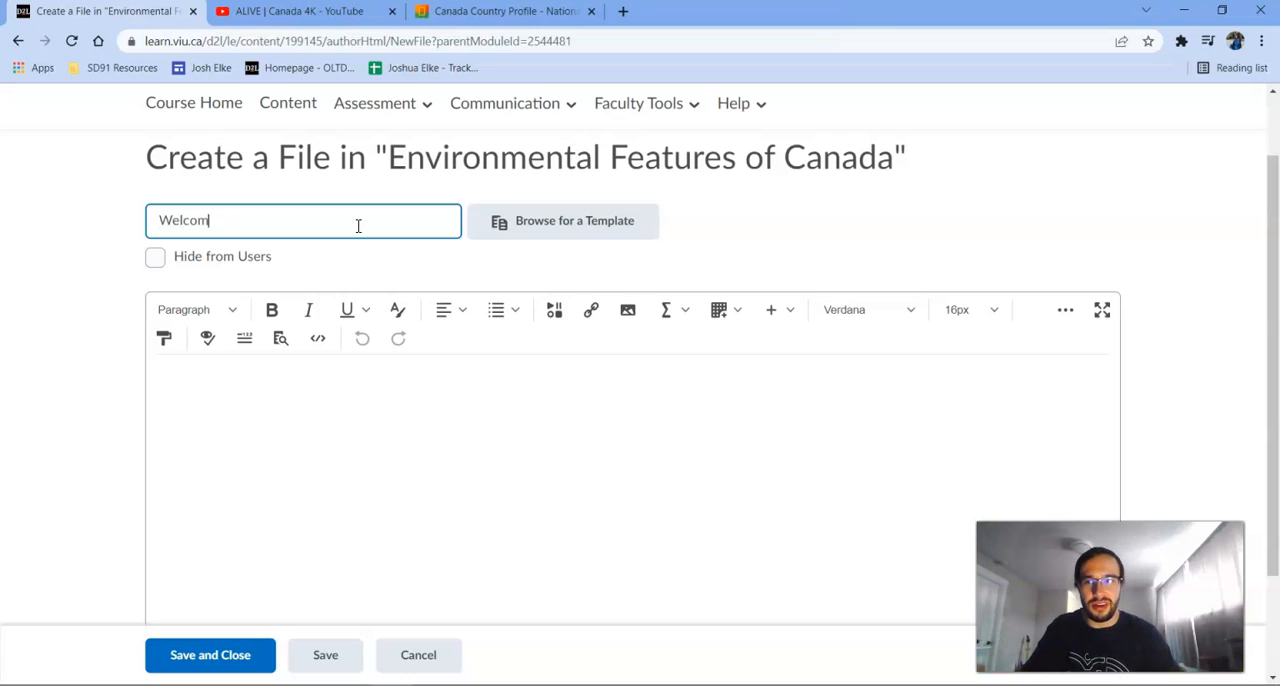
Write "Welcome to this module!" as the file's body text, then save and close the file.
{"action": "left_click", "coordinate": [410, 432]}
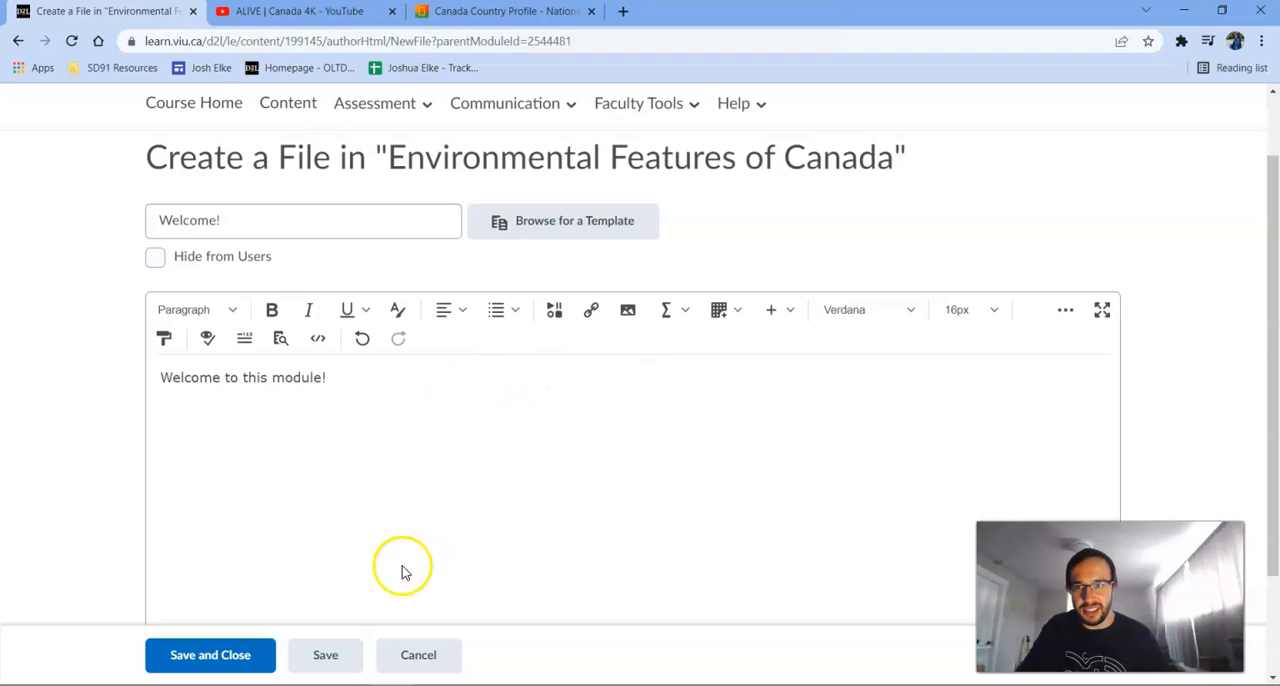
{"action": "left_click", "coordinate": [369, 382]}
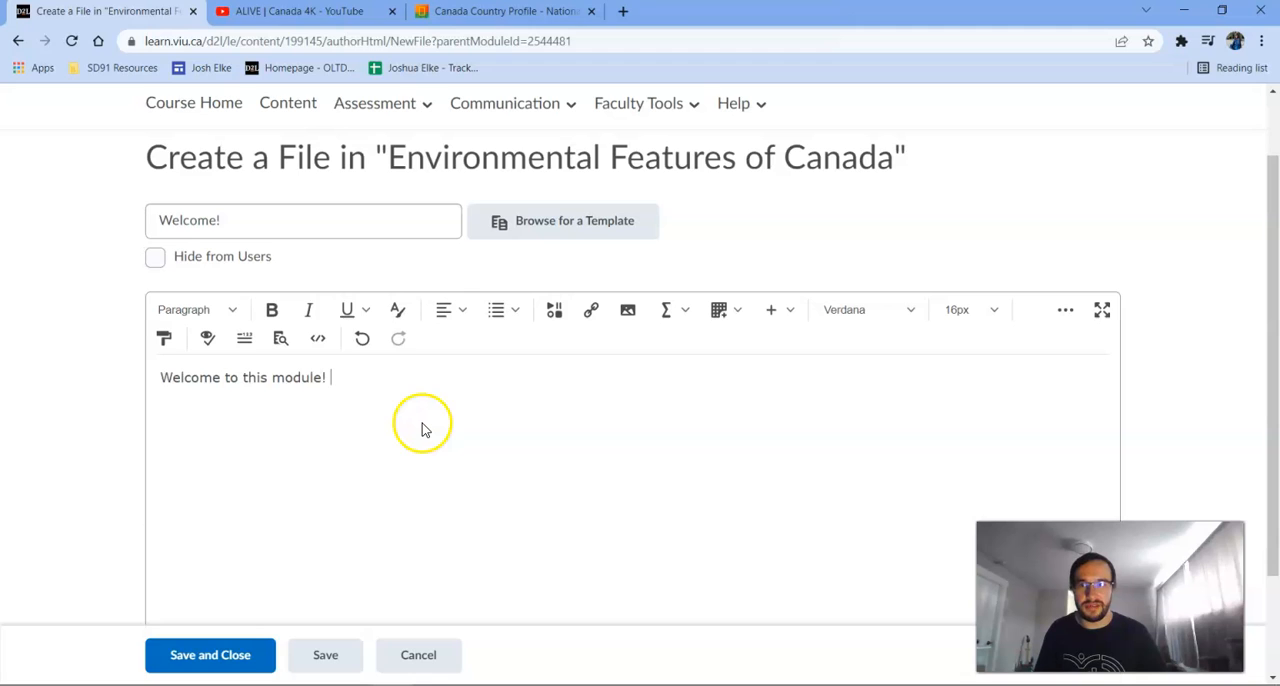
{"action": "left_click", "coordinate": [212, 660]}
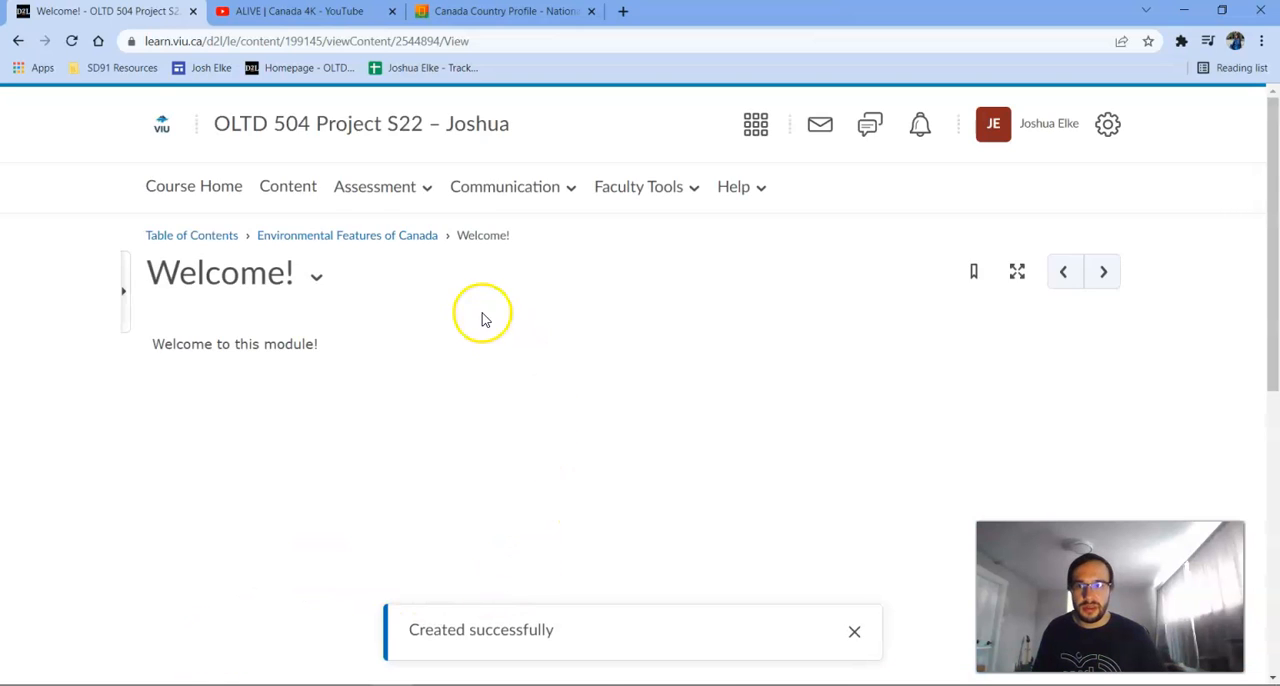
Look over the saved Welcome! page, then return to the Environmental Features of Canada module and check its contents list.
{"action": "scroll", "coordinate": [480, 320], "scroll_direction": "down", "scroll_amount": 2}
{"action": "scroll", "coordinate": [475, 335], "scroll_direction": "up", "scroll_amount": 2}
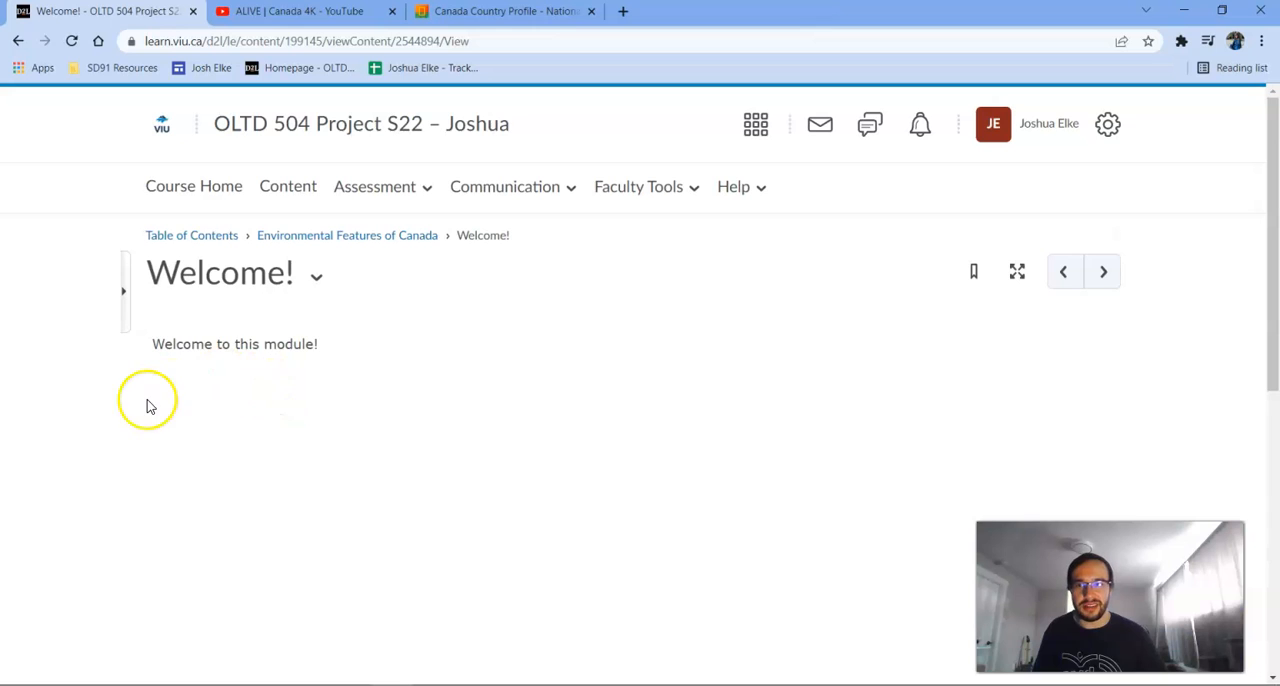
{"action": "left_click", "coordinate": [377, 238]}
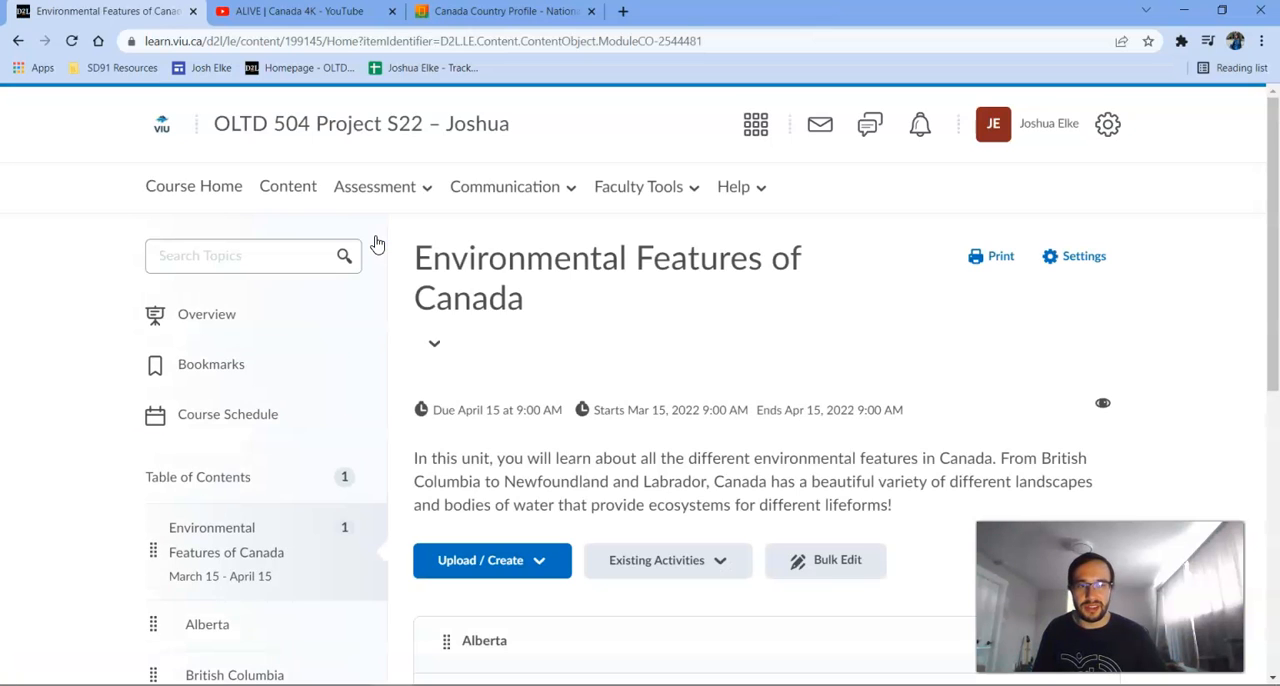
{"action": "scroll", "coordinate": [543, 306], "scroll_direction": "down", "scroll_amount": 1}
{"action": "scroll", "coordinate": [608, 296], "scroll_direction": "down", "scroll_amount": 5}
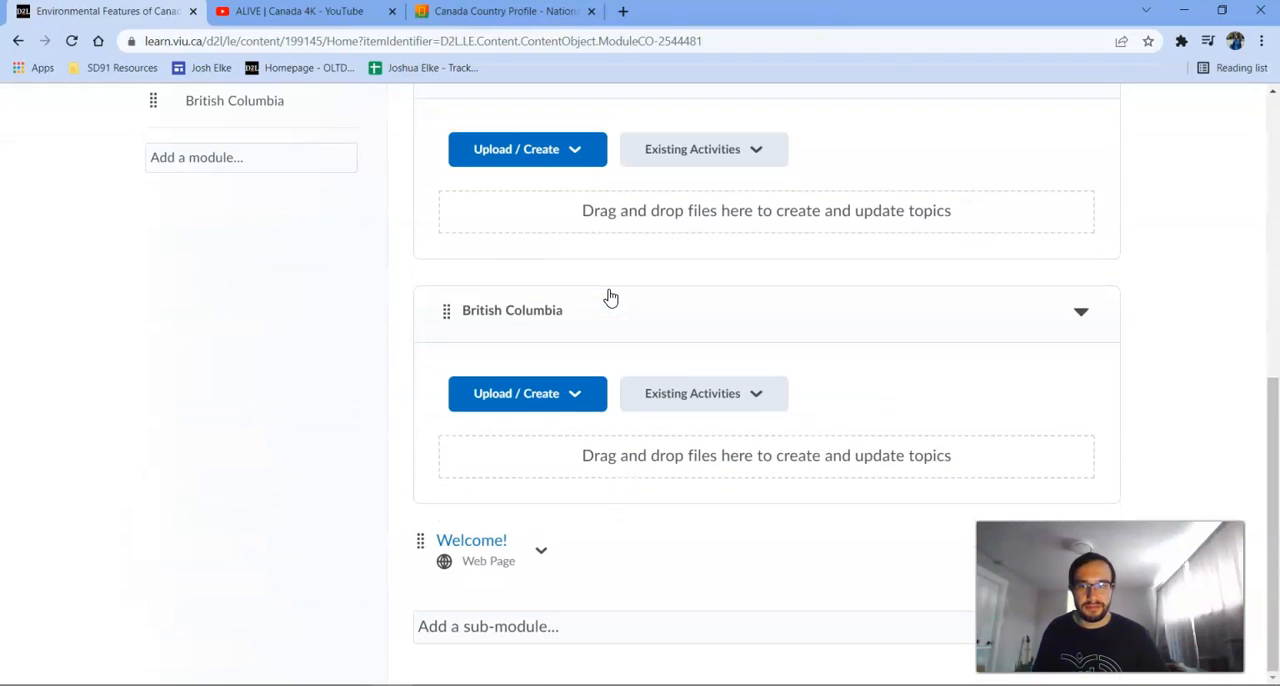
{"action": "scroll", "coordinate": [543, 560], "scroll_direction": "up", "scroll_amount": 3}
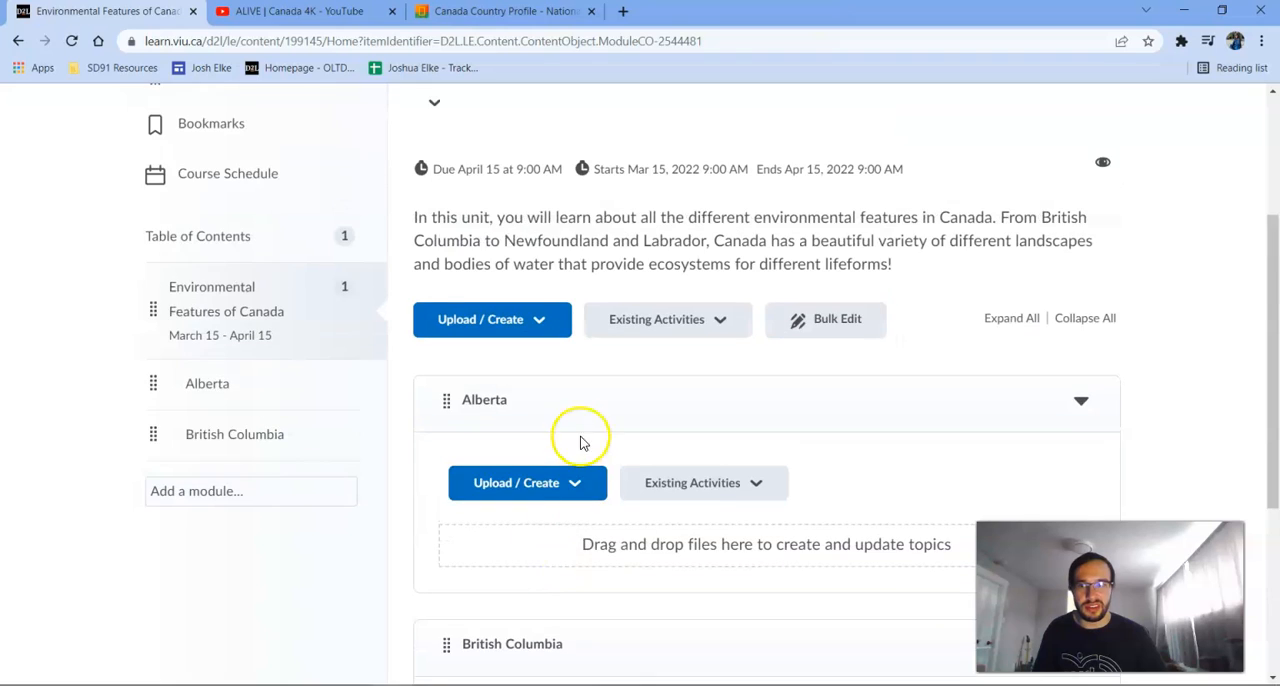
{"action": "scroll", "coordinate": [277, 377], "scroll_direction": "down", "scroll_amount": 3}
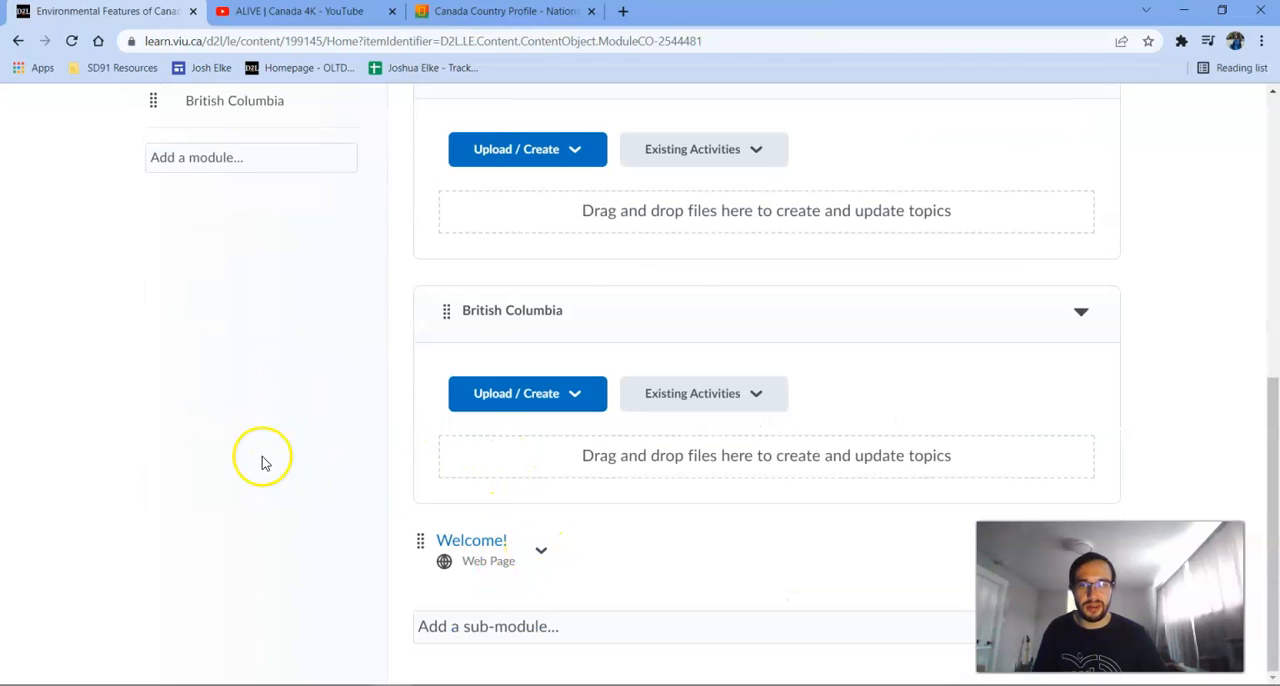
{"action": "scroll", "coordinate": [262, 463], "scroll_direction": "up", "scroll_amount": 3}
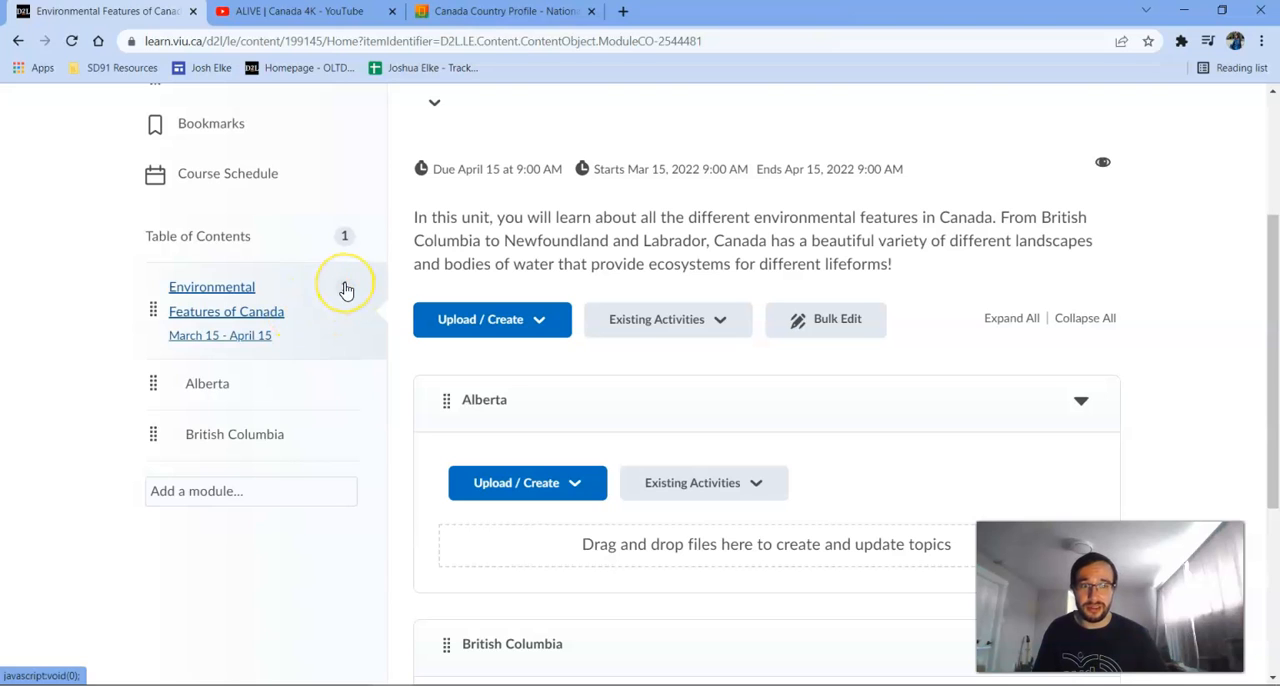
{"action": "mouse_move", "coordinate": [345, 289]}
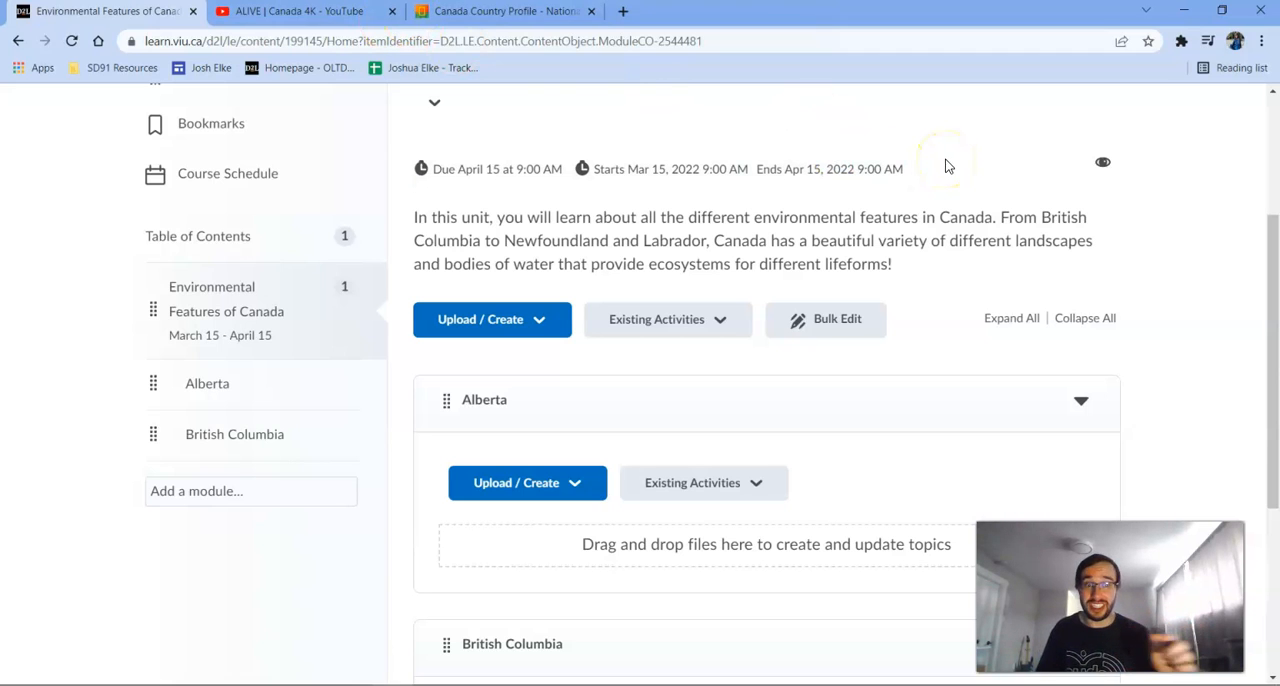
Start a new link in the Environmental Features of Canada module.
{"action": "scroll", "coordinate": [1040, 350], "scroll_direction": "up", "scroll_amount": 2}
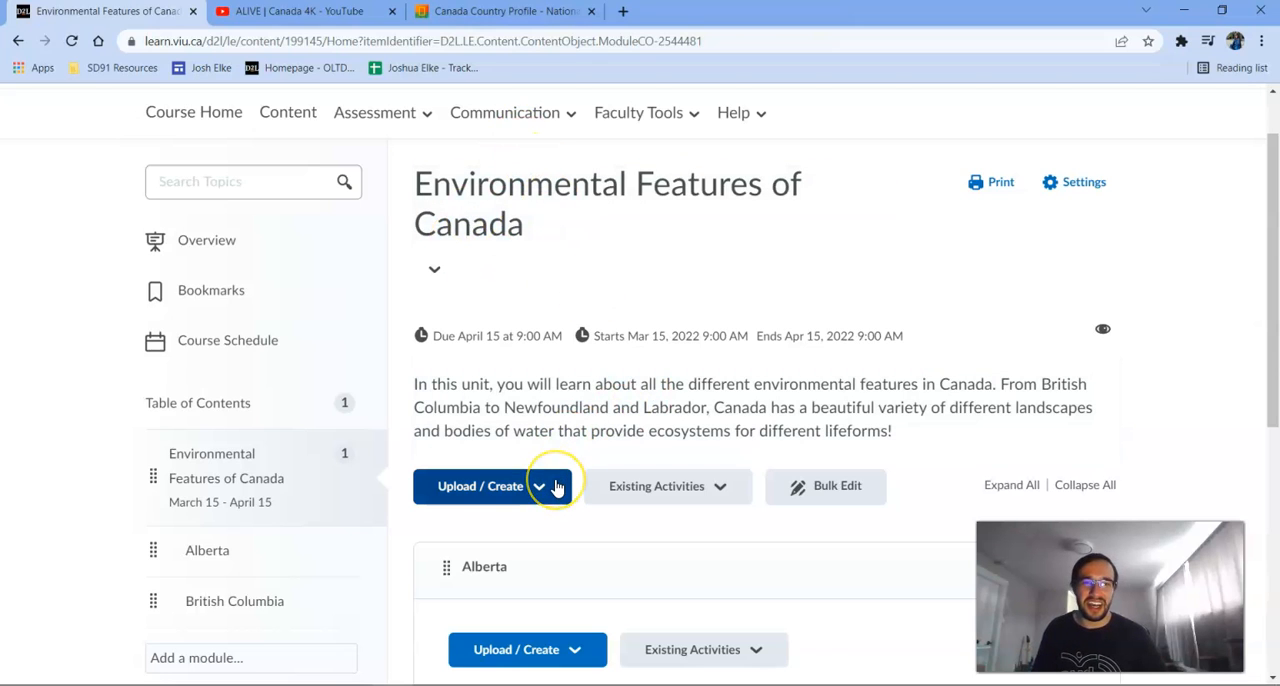
{"action": "left_click", "coordinate": [557, 487]}
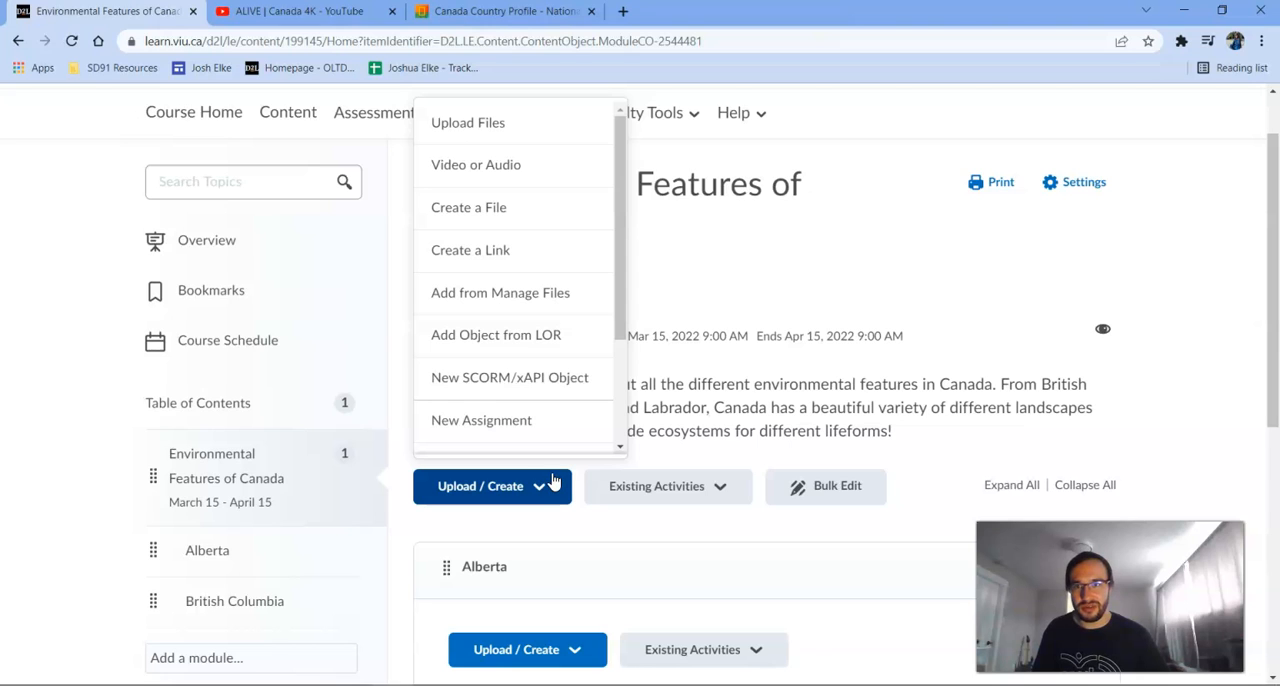
{"action": "left_click", "coordinate": [556, 270]}
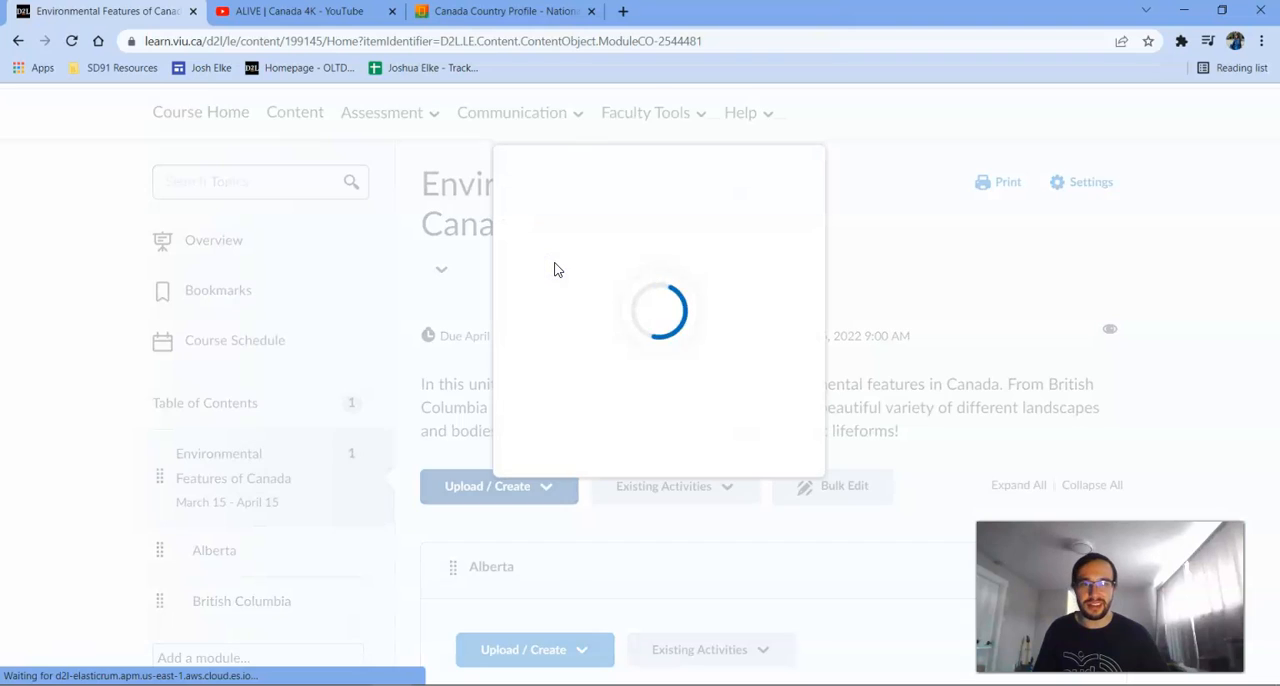
{"action": "left_click", "coordinate": [566, 321]}
{"action": "left_click", "coordinate": [614, 233]}
{"action": "left_click", "coordinate": [613, 315]}
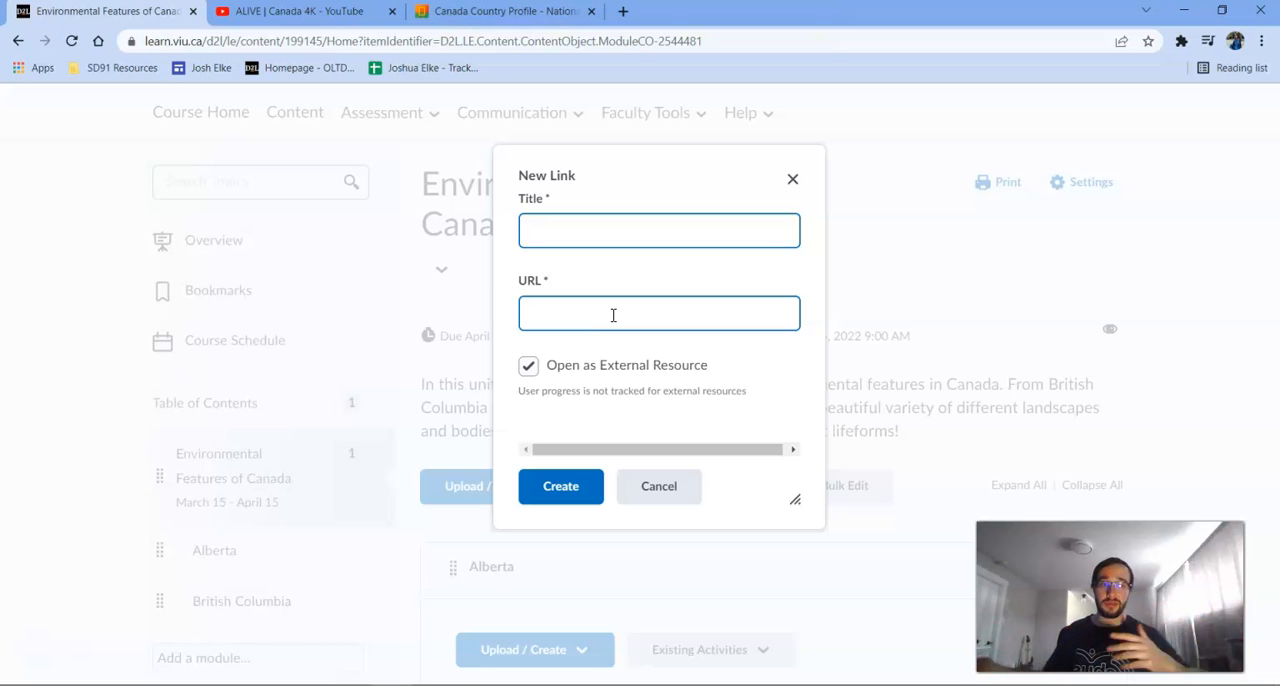
Switch to the National Geographic Kids Canada Country Profile page and copy its web address.
{"action": "left_click", "coordinate": [418, 18]}
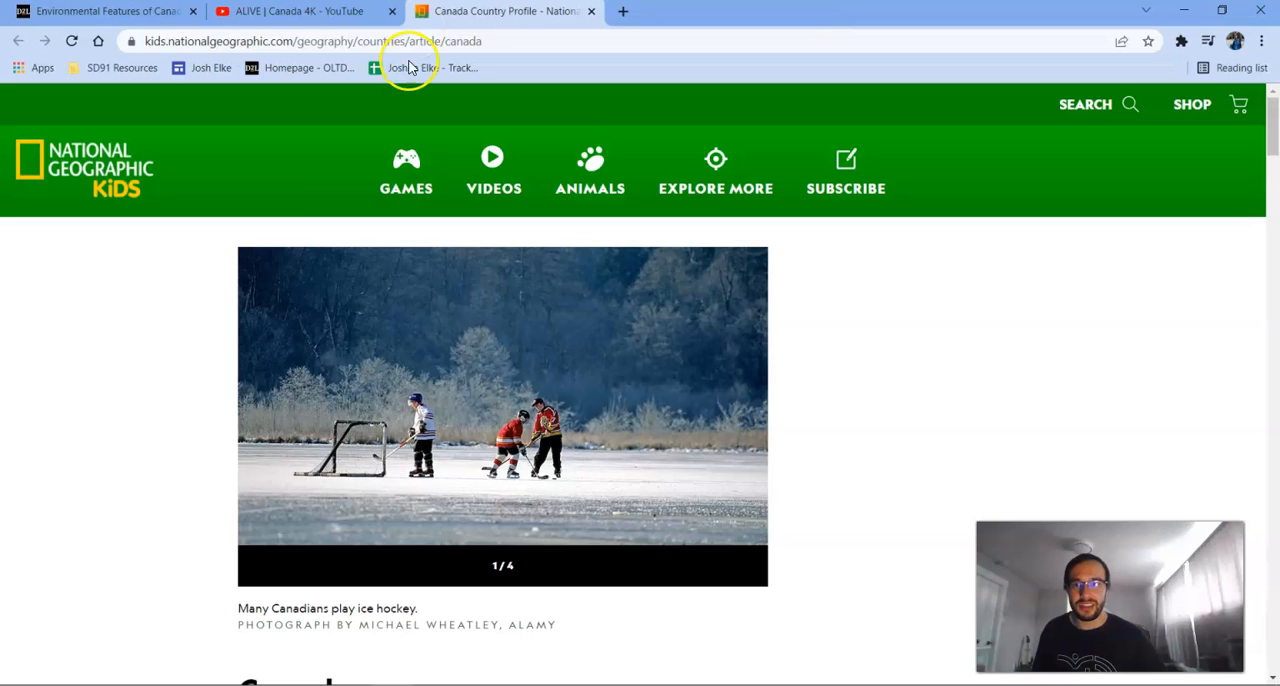
{"action": "scroll", "coordinate": [257, 514], "scroll_direction": "down", "scroll_amount": 6}
{"action": "scroll", "coordinate": [251, 514], "scroll_direction": "up", "scroll_amount": 6}
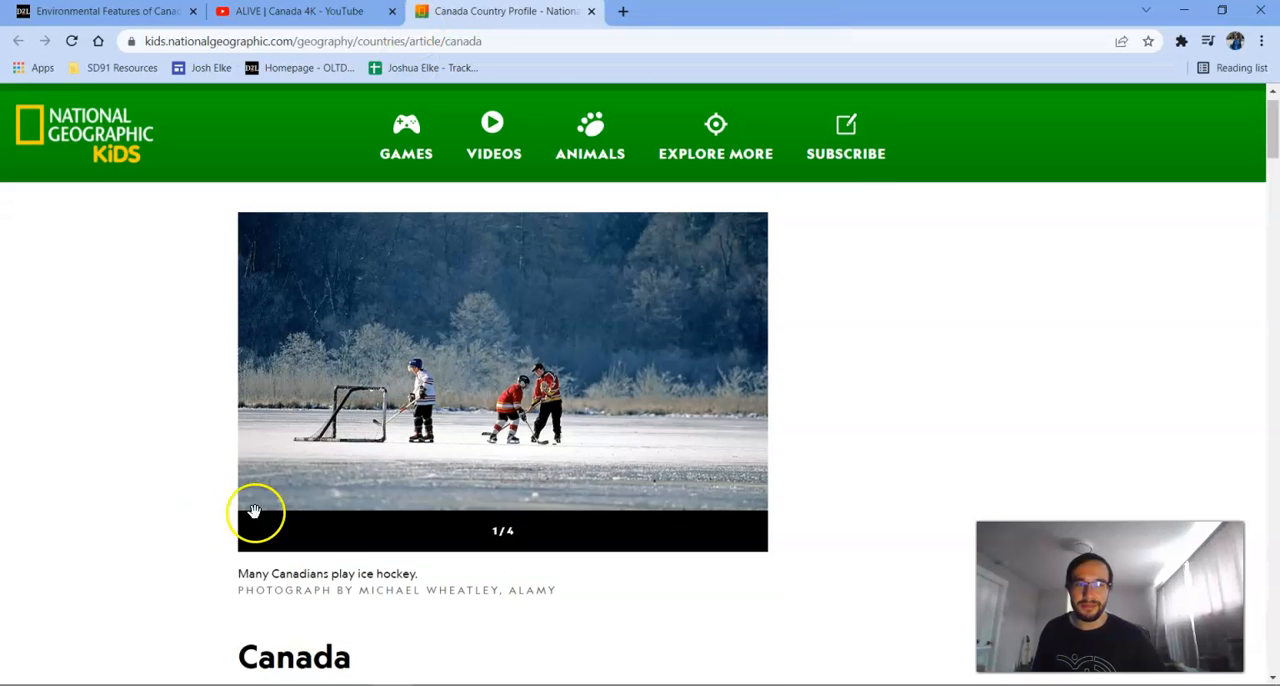
{"action": "left_click", "coordinate": [257, 43]}
{"action": "right_click", "coordinate": [257, 45]}
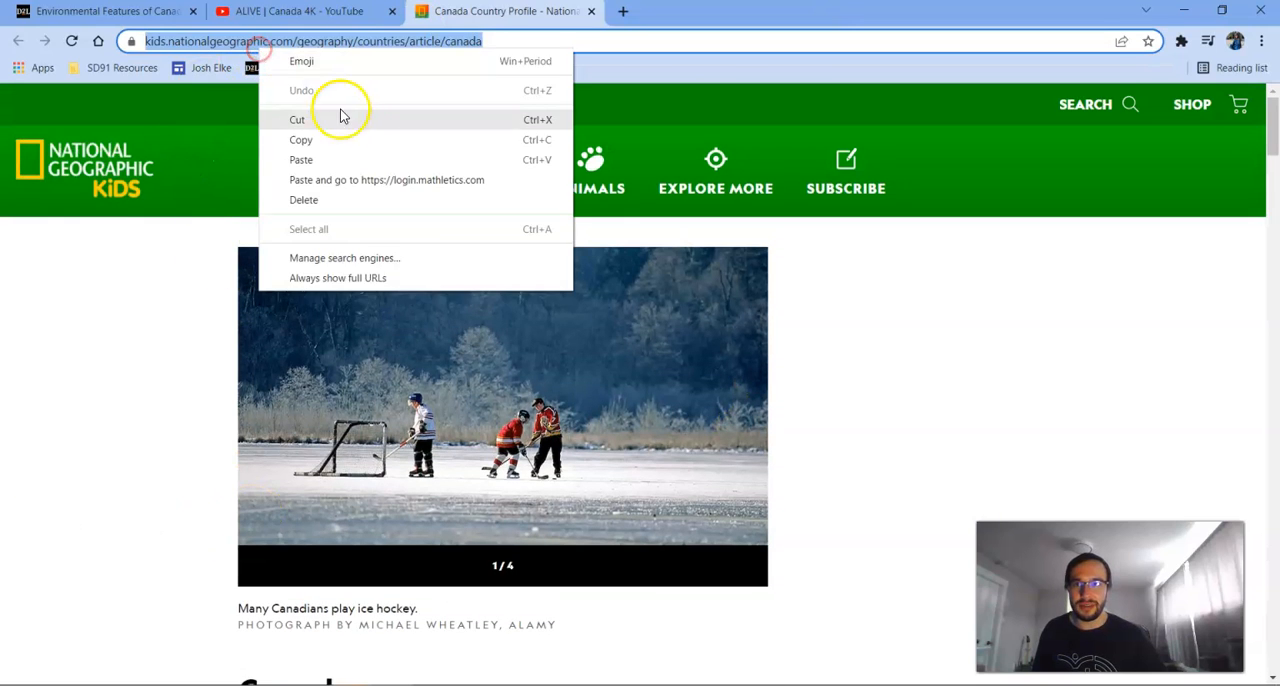
{"action": "left_click", "coordinate": [352, 144]}
Back in D2L, title the new link "Canada Country Profile", paste the copied address as its URL, and create it.
{"action": "left_click", "coordinate": [158, 12]}
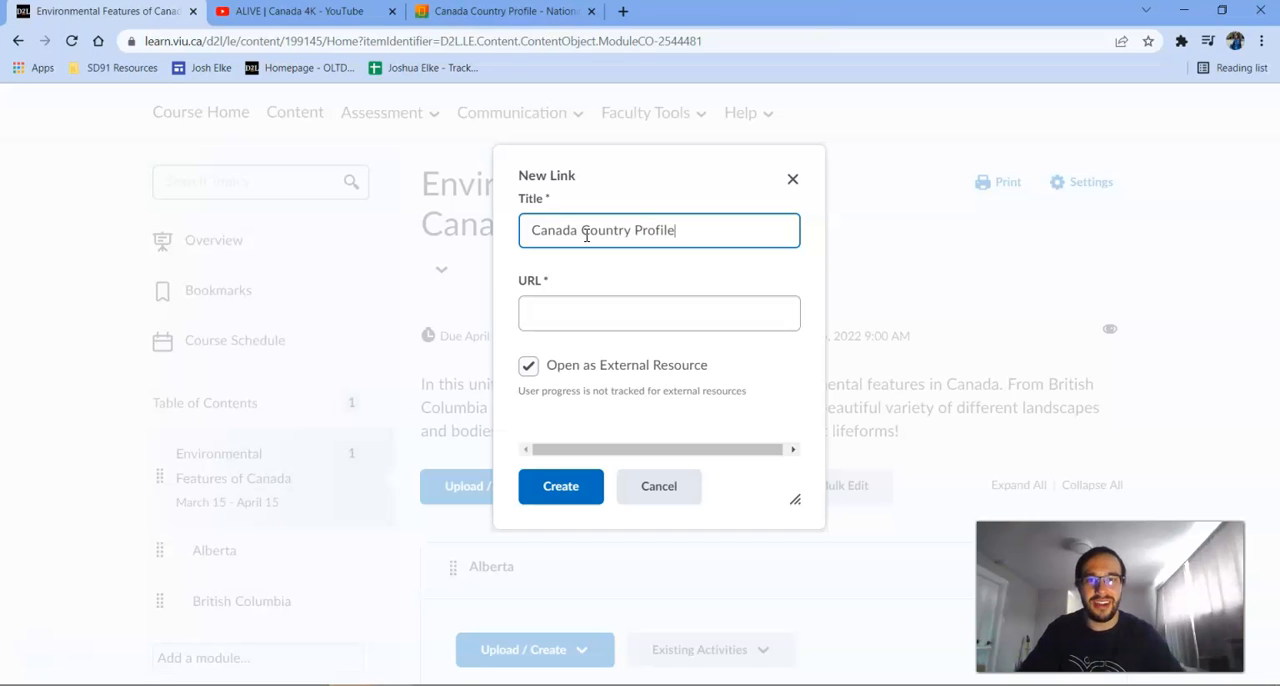
{"action": "left_click", "coordinate": [606, 314]}
{"action": "key", "text": "ctrl+v"}
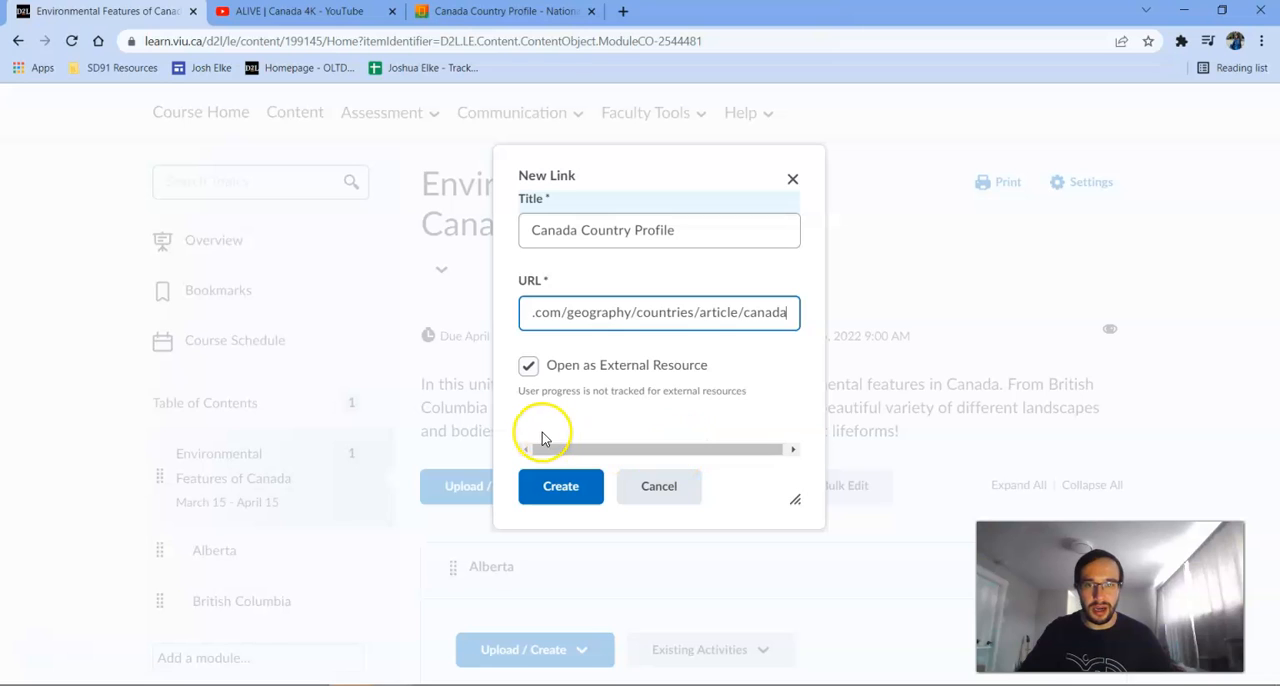
{"action": "left_click", "coordinate": [561, 487]}
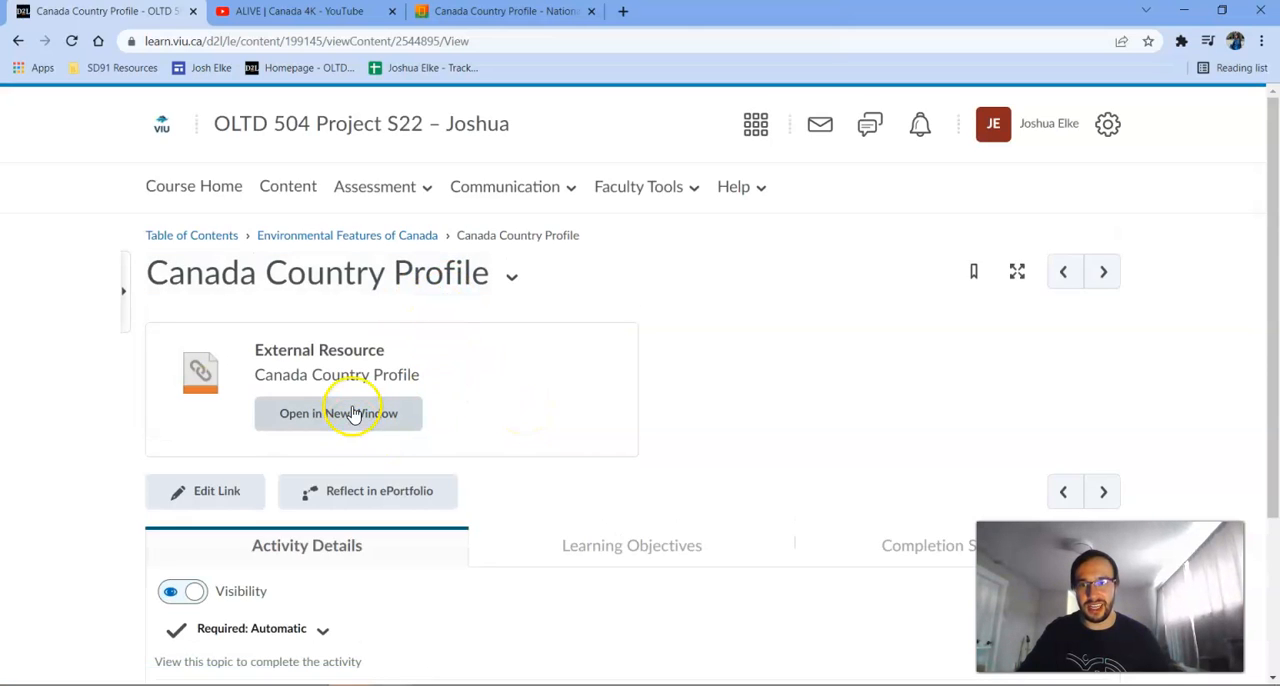
Look over the new link's page, then open Canada Country Profile from the Environmental Features of Canada module to test it.
{"action": "scroll", "coordinate": [380, 440], "scroll_direction": "down", "scroll_amount": 2}
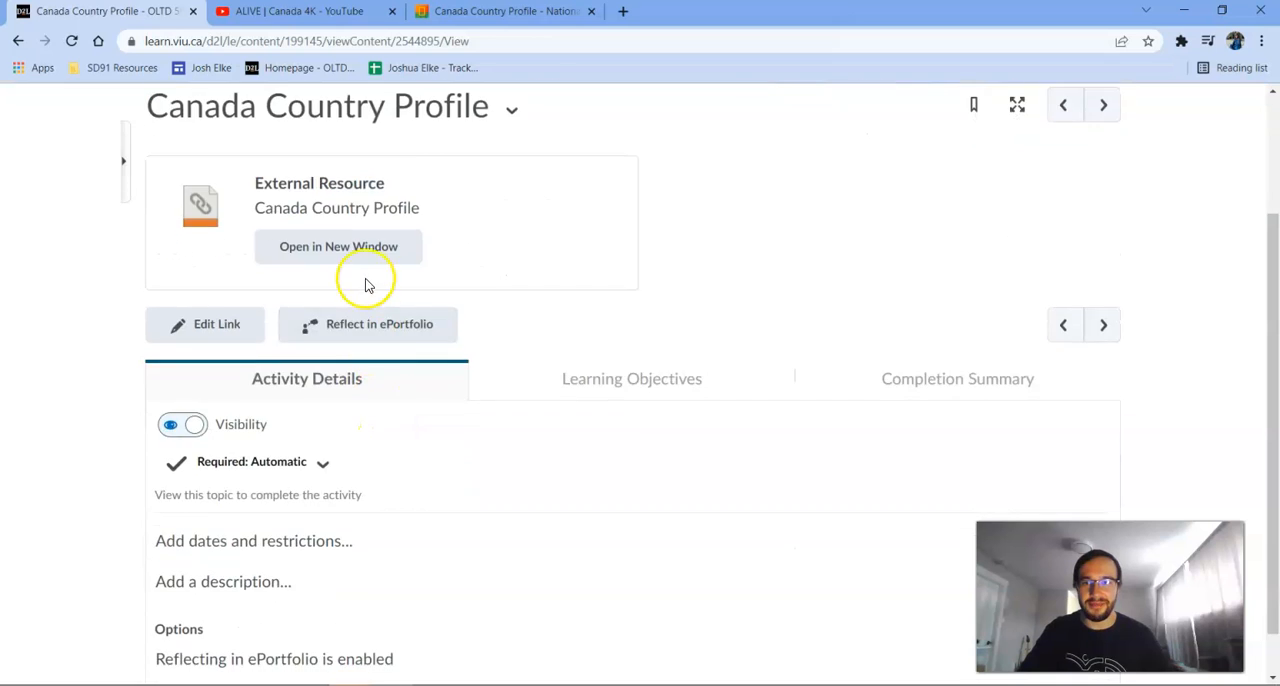
{"action": "scroll", "coordinate": [343, 246], "scroll_direction": "up", "scroll_amount": 2}
{"action": "left_click", "coordinate": [370, 243]}
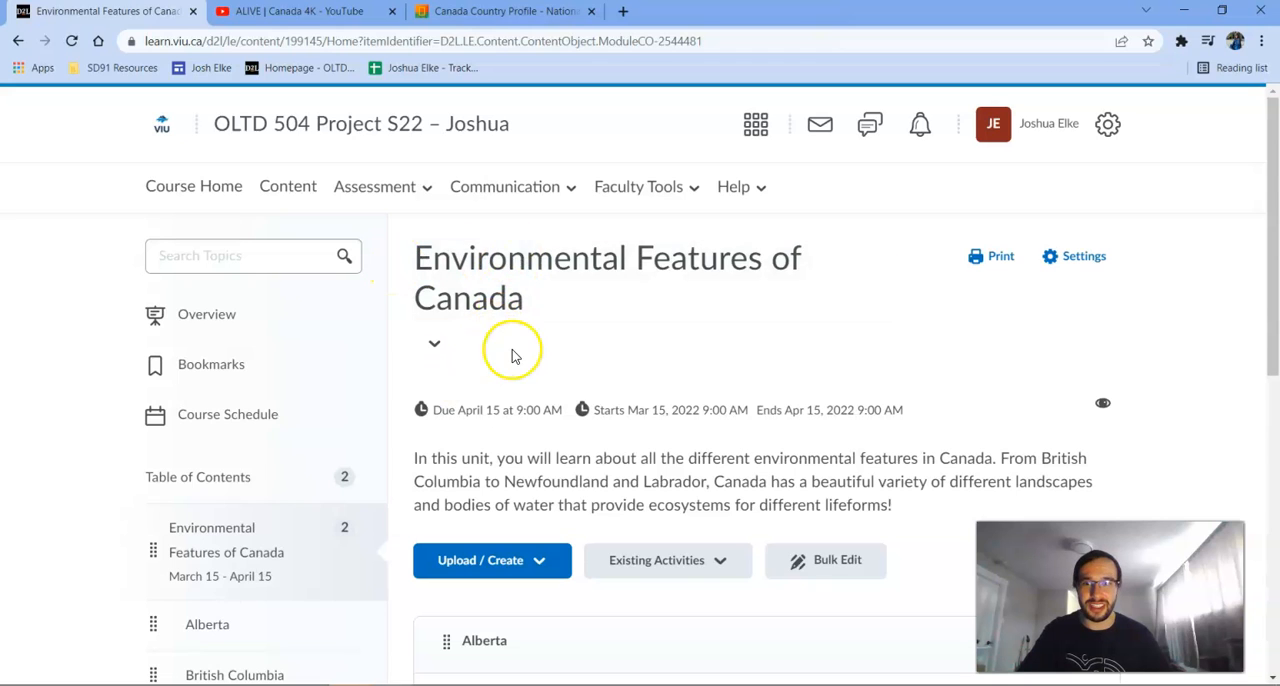
{"action": "scroll", "coordinate": [514, 352], "scroll_direction": "down", "scroll_amount": 2}
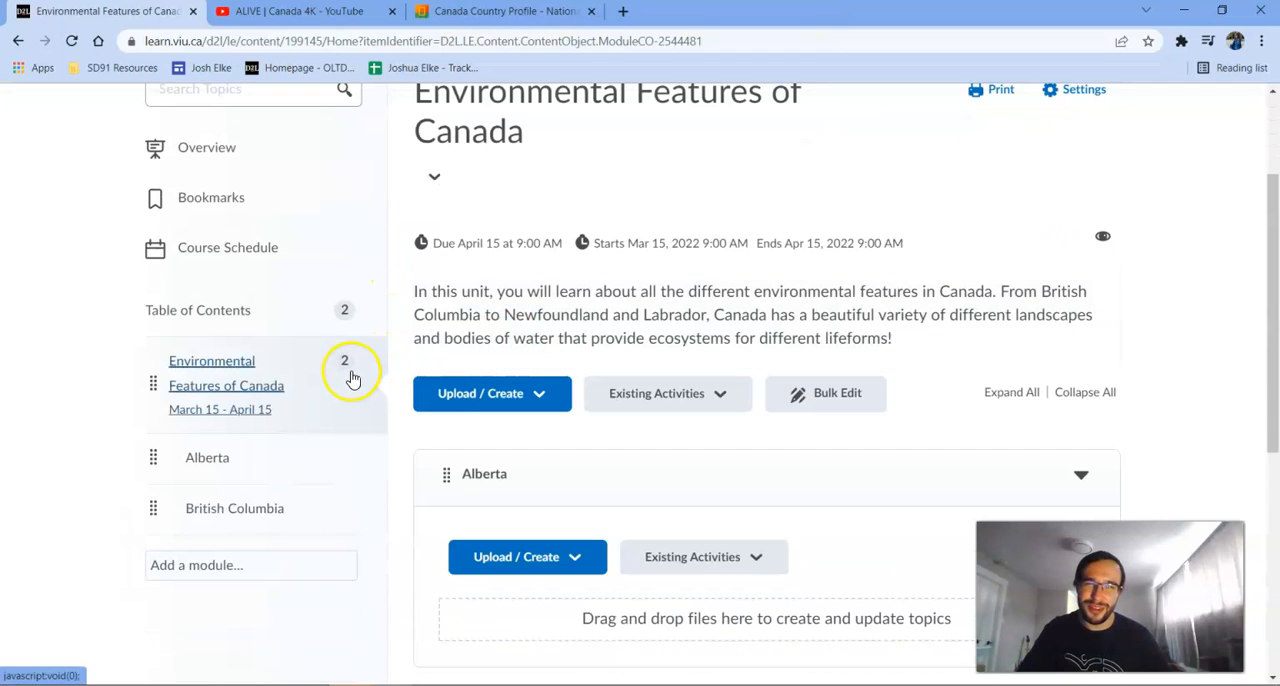
{"action": "scroll", "coordinate": [358, 365], "scroll_direction": "down", "scroll_amount": 5}
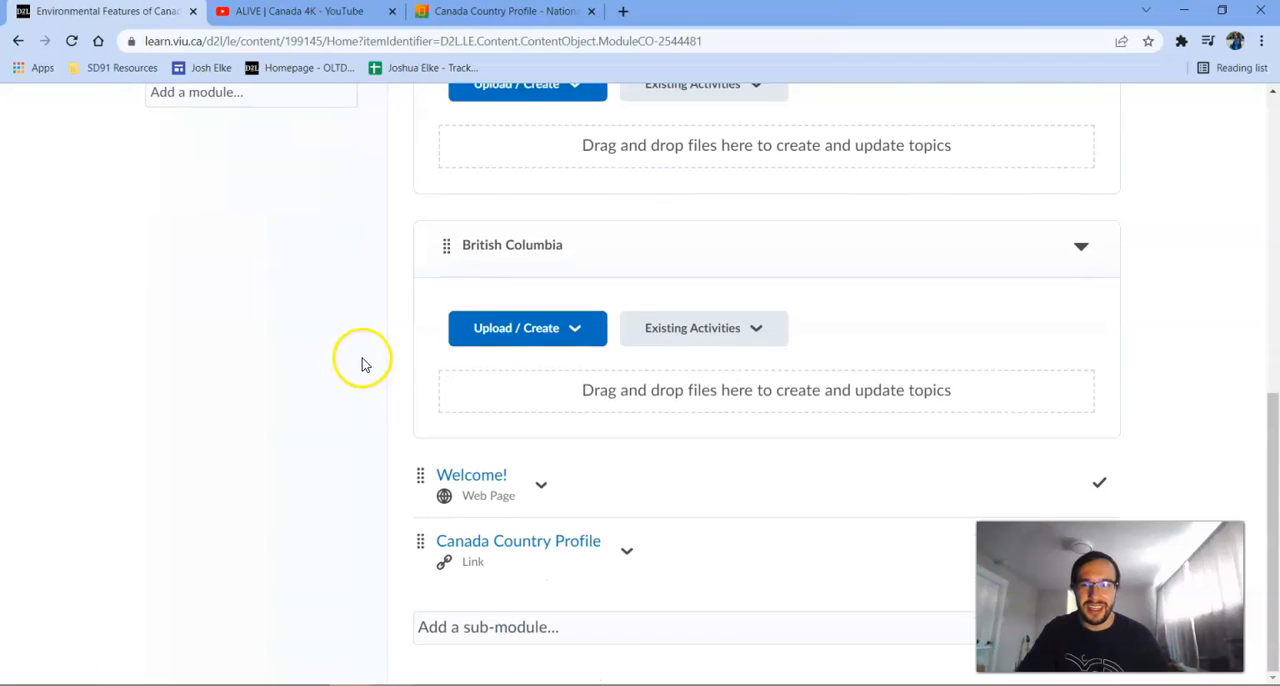
{"action": "left_click", "coordinate": [528, 554]}
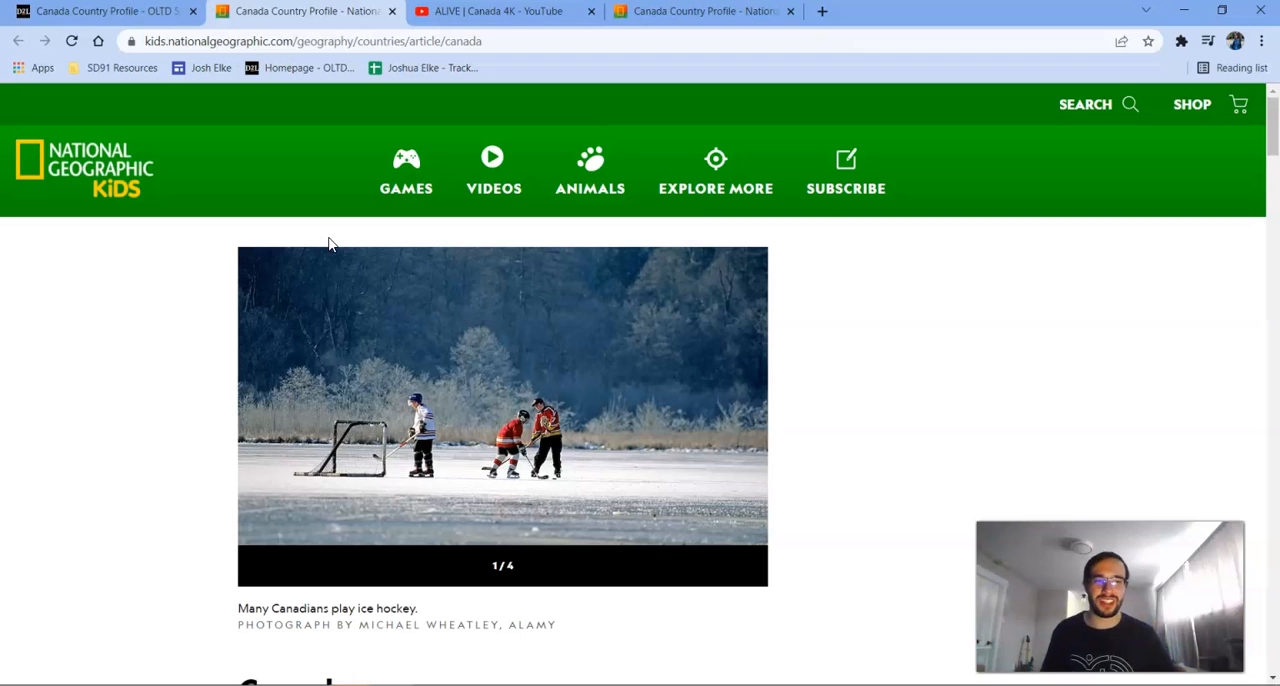
Return to D2L and go by way of the course home page back to the course content.
{"action": "left_click", "coordinate": [118, 12]}
{"action": "scroll", "coordinate": [457, 371], "scroll_direction": "down", "scroll_amount": 2}
{"action": "scroll", "coordinate": [457, 366], "scroll_direction": "up", "scroll_amount": 2}
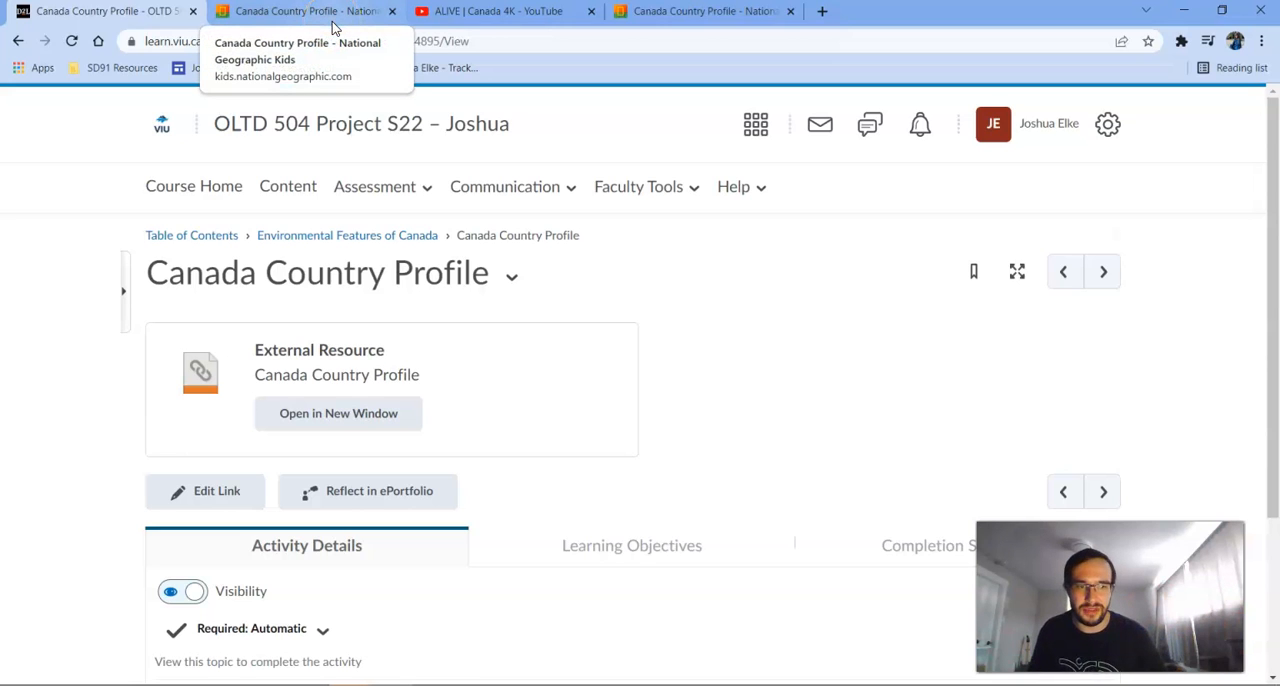
{"action": "left_click", "coordinate": [194, 188]}
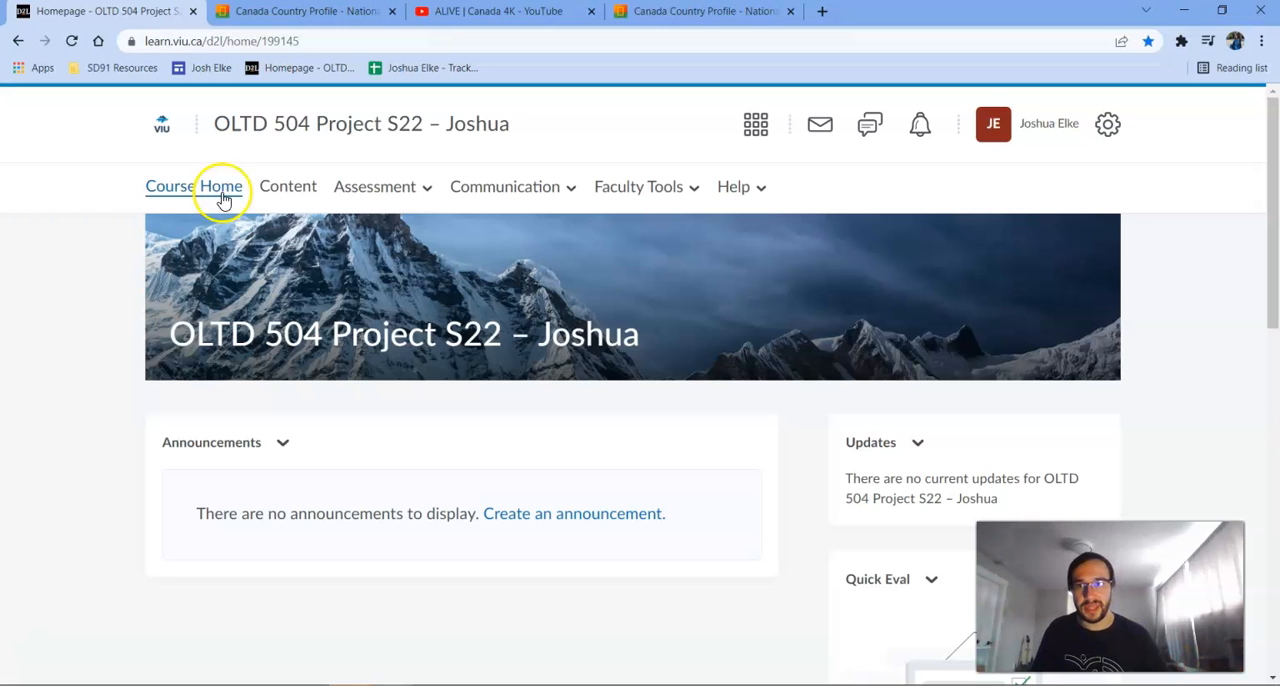
{"action": "left_click", "coordinate": [288, 190]}
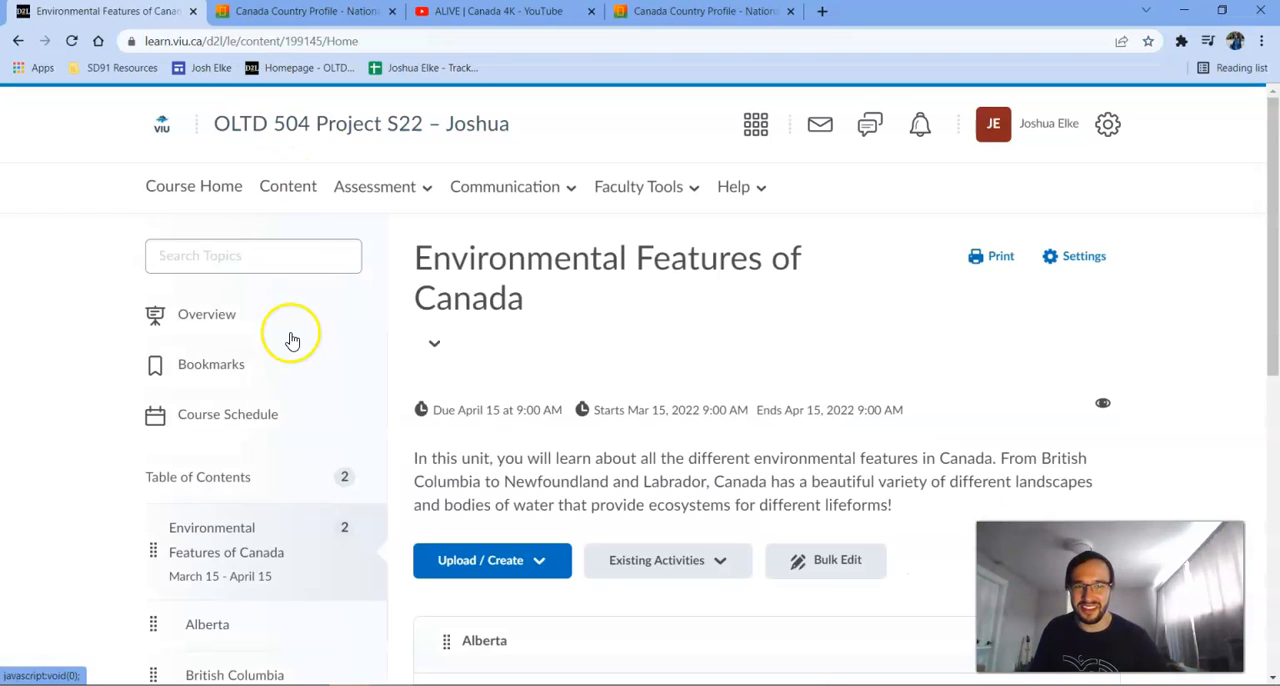
Upload Earth Club Spring Break Sustainability Contest.pdf to the Alberta sub-module, creating a new file instead of overwriting the existing one.
{"action": "scroll", "coordinate": [516, 369], "scroll_direction": "down", "scroll_amount": 3}
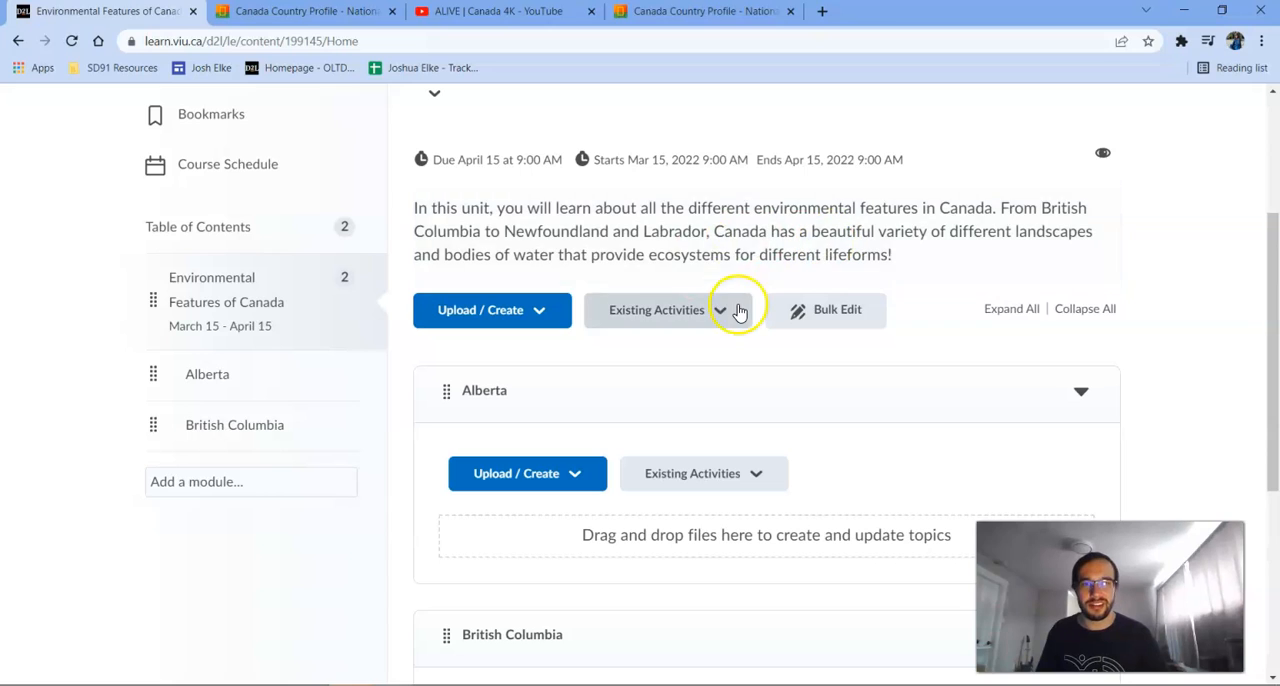
{"action": "scroll", "coordinate": [643, 276], "scroll_direction": "down", "scroll_amount": 3}
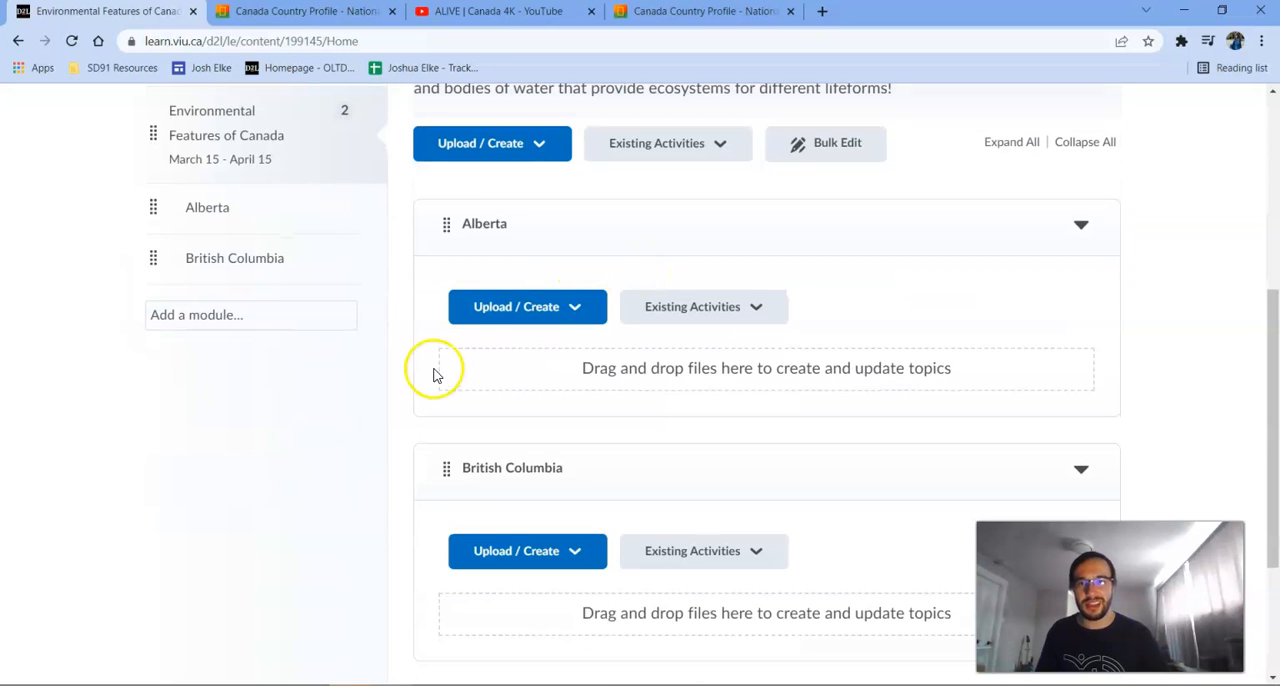
{"action": "left_click", "coordinate": [567, 315]}
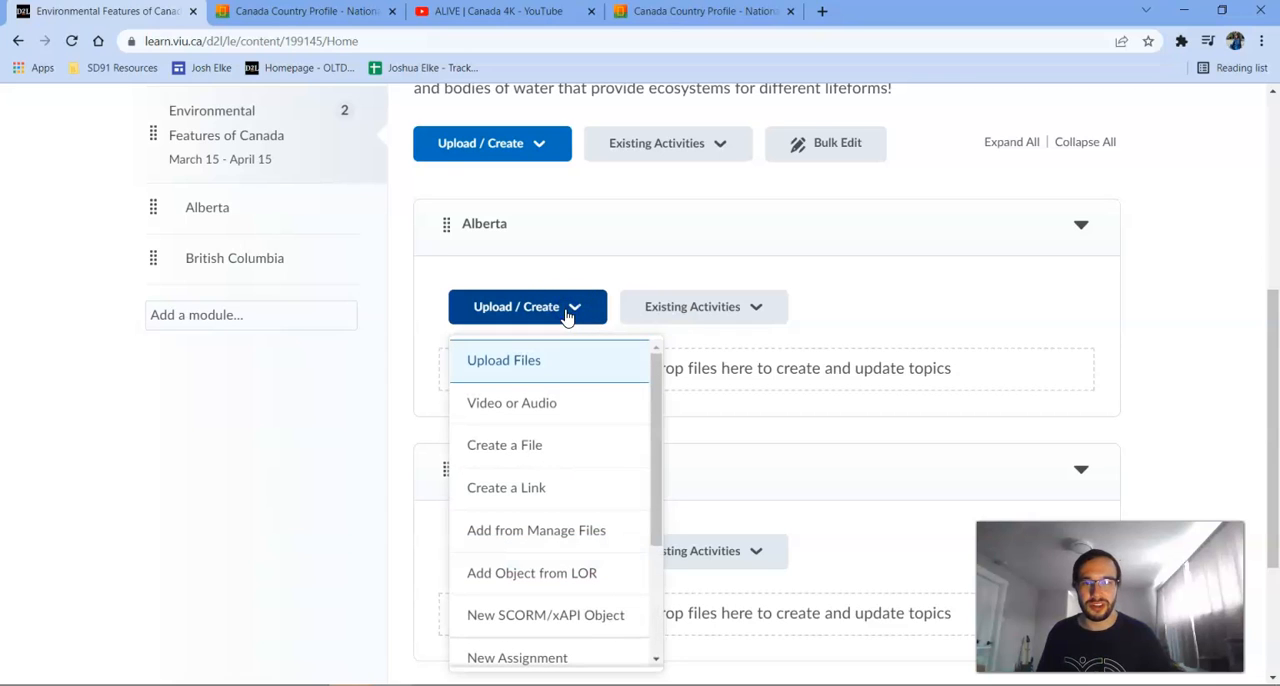
{"action": "scroll", "coordinate": [578, 447], "scroll_direction": "down", "scroll_amount": 2}
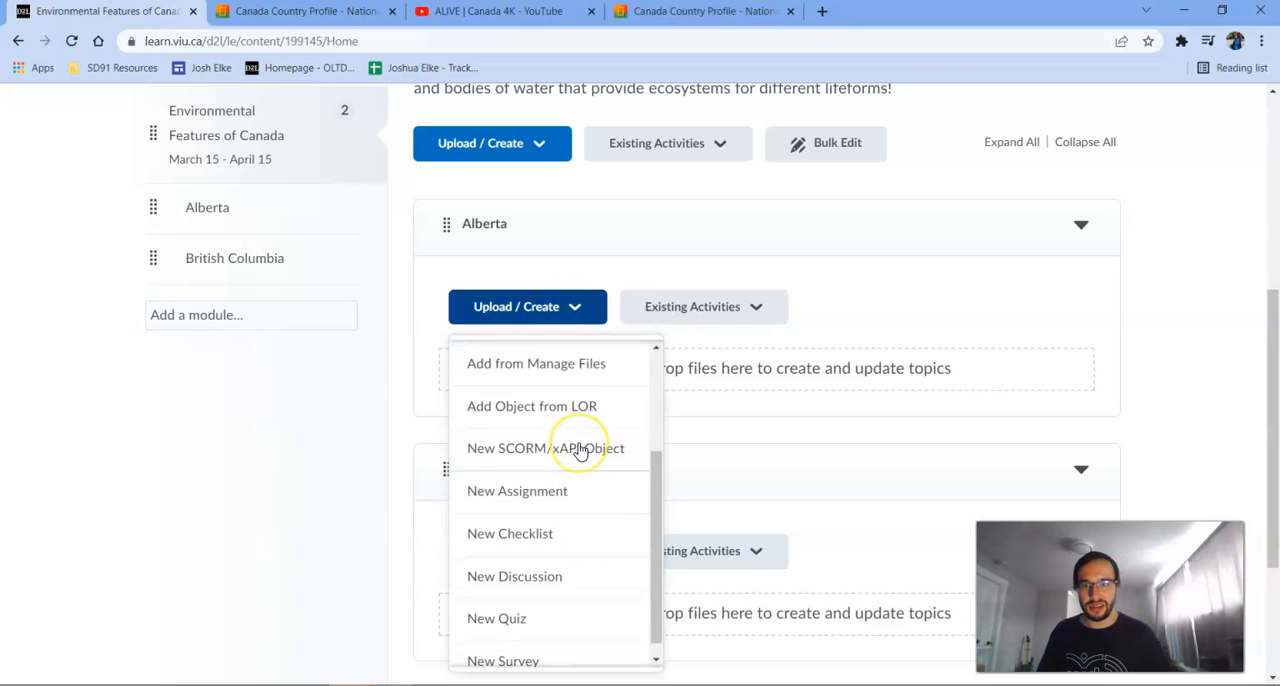
{"action": "scroll", "coordinate": [578, 450], "scroll_direction": "up", "scroll_amount": 2}
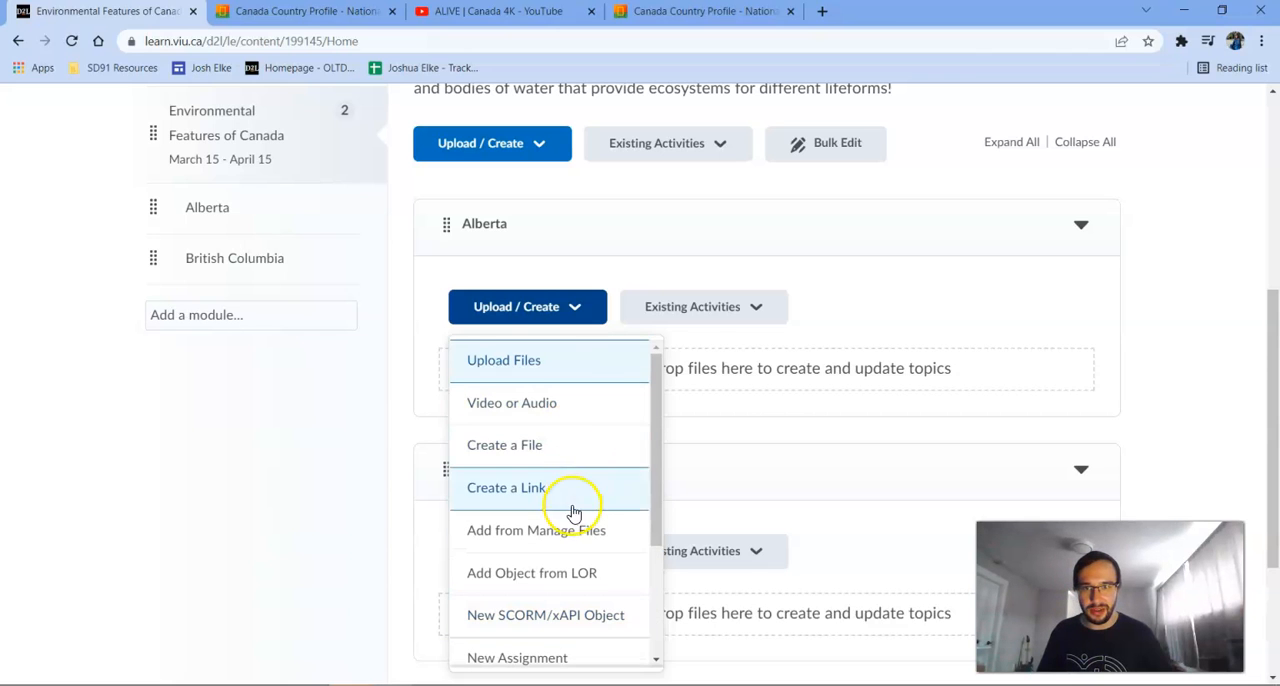
{"action": "left_click", "coordinate": [565, 360]}
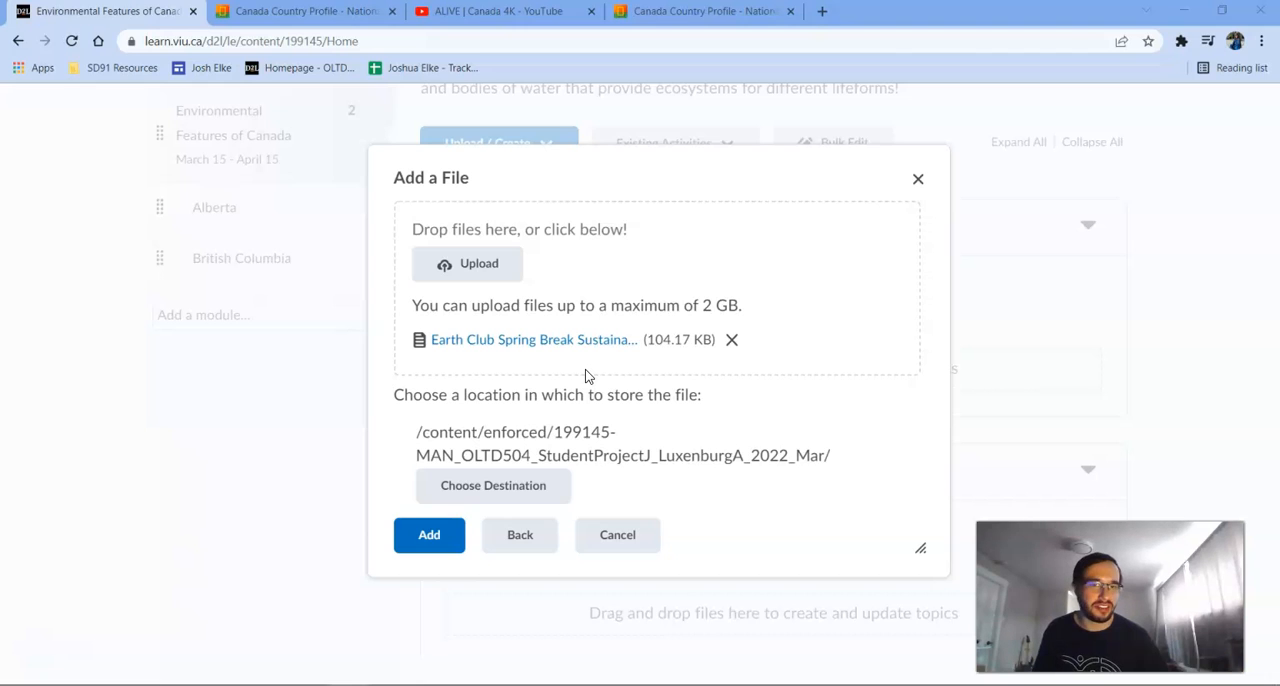
{"action": "left_click", "coordinate": [428, 539]}
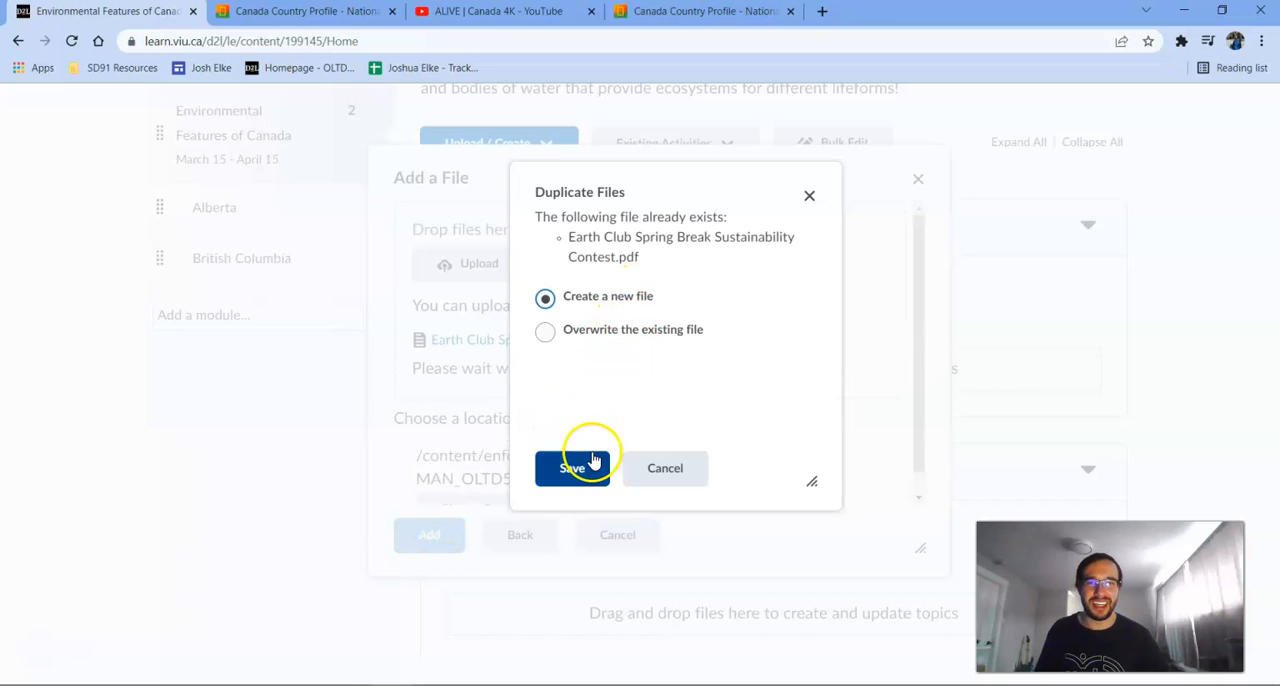
{"action": "left_click", "coordinate": [576, 478]}
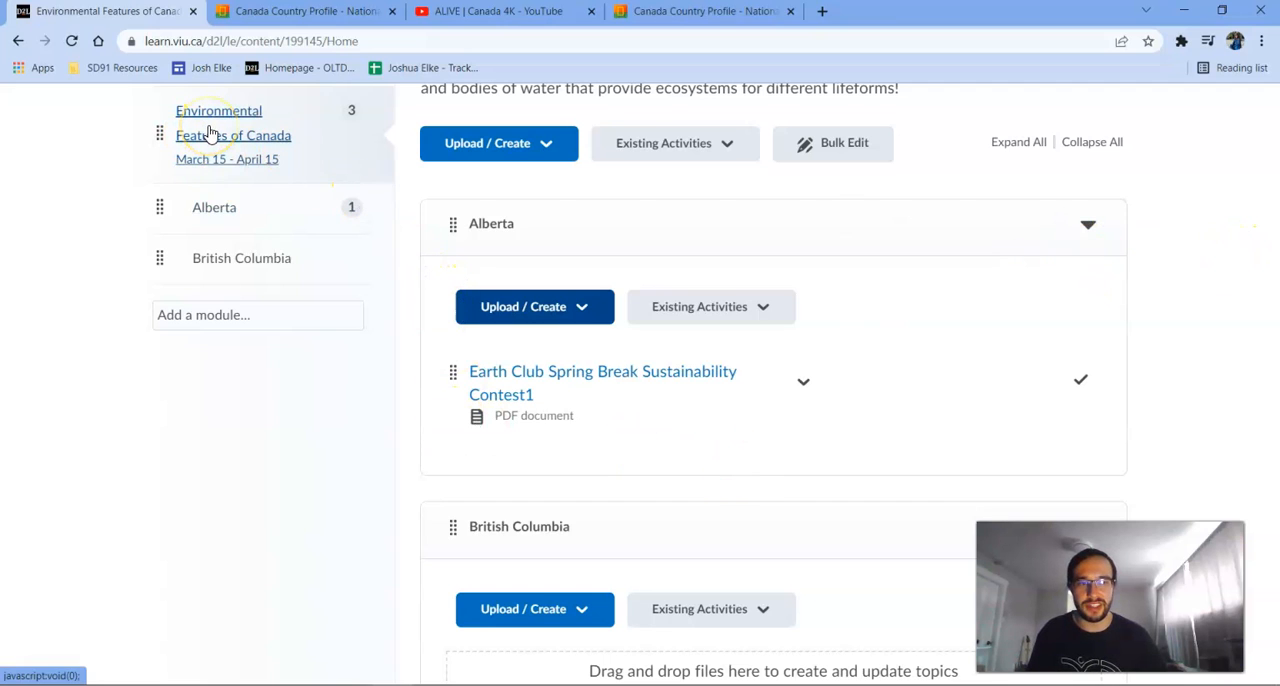
Open the uploaded contest PDF in the Alberta sub-module to check it, then return to the Environmental Features of Canada module.
{"action": "left_click", "coordinate": [277, 209]}
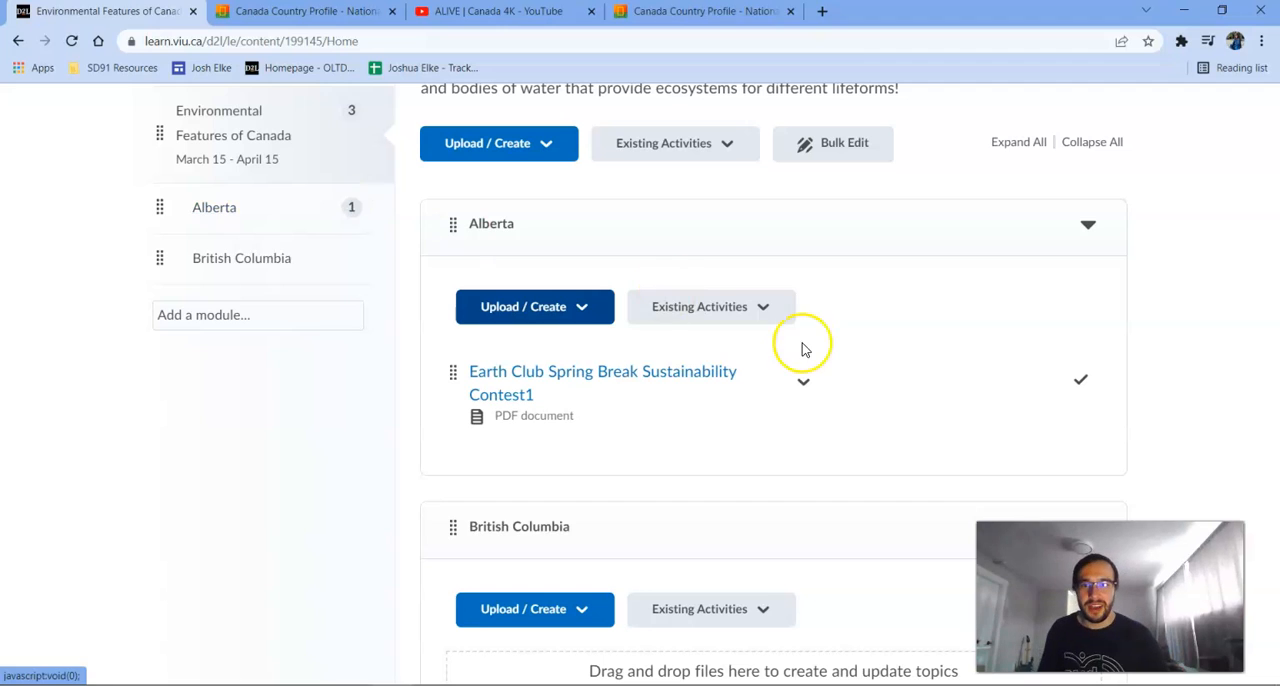
{"action": "left_click", "coordinate": [603, 387]}
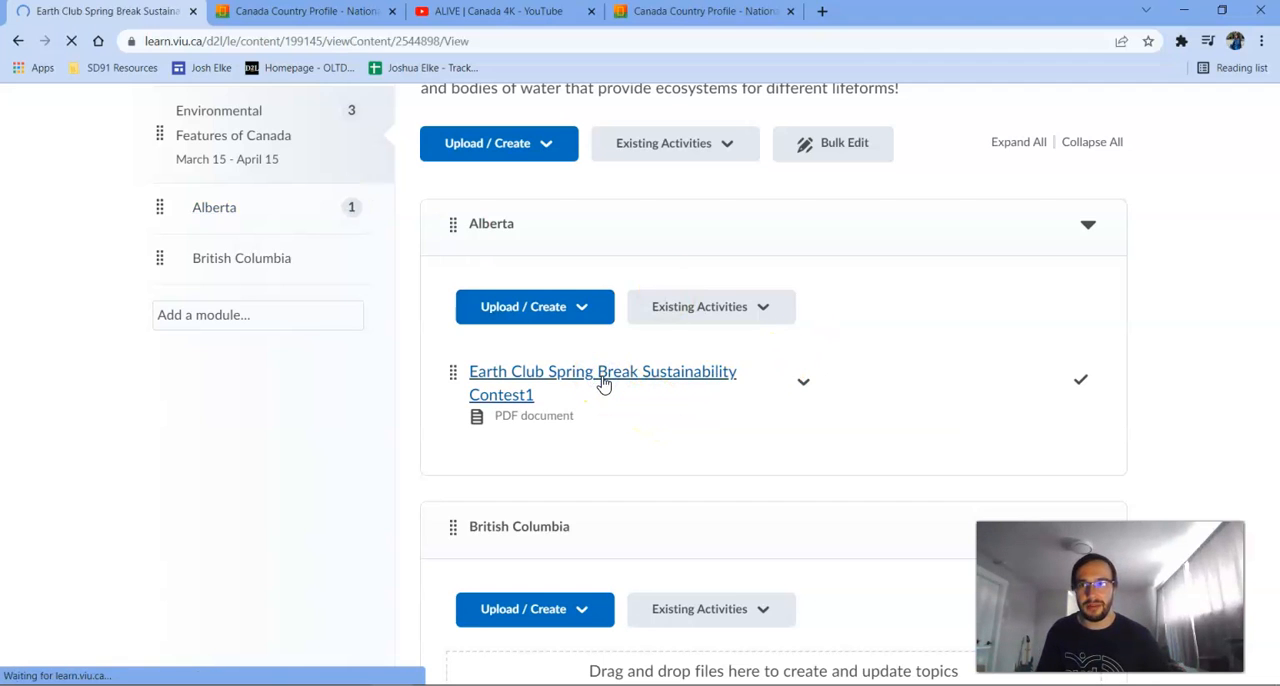
{"action": "left_click", "coordinate": [559, 378]}
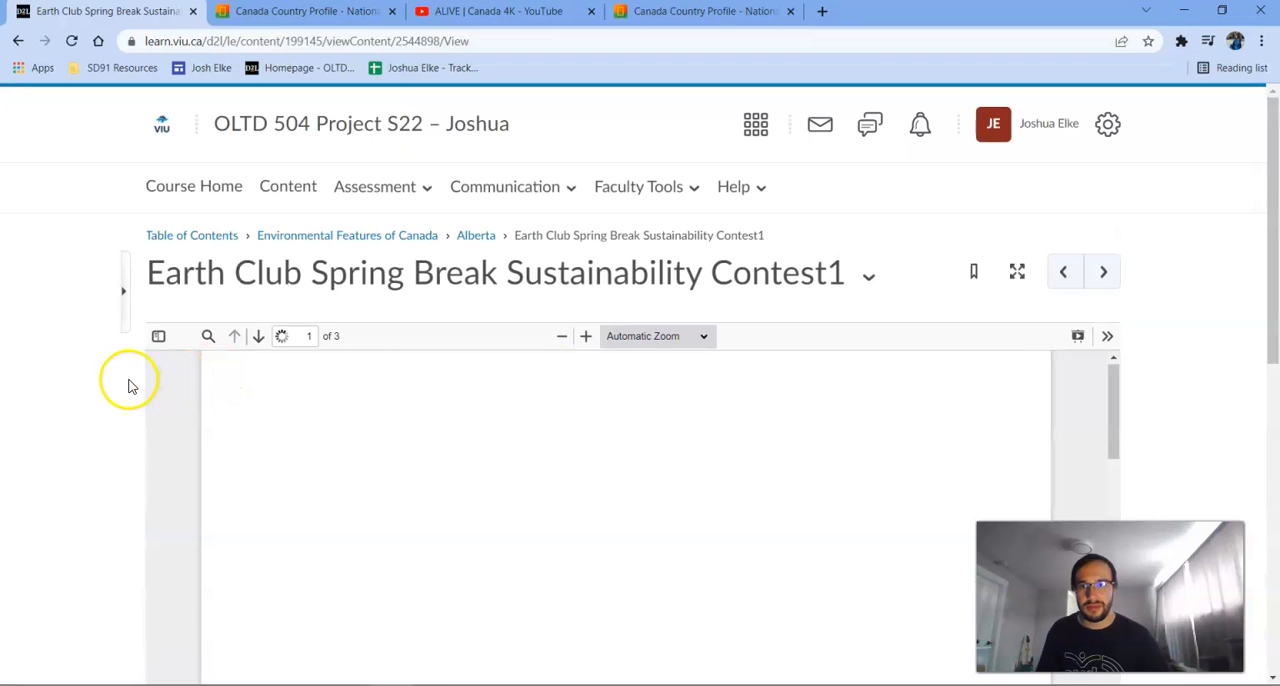
{"action": "scroll", "coordinate": [480, 430], "scroll_direction": "down", "scroll_amount": 2}
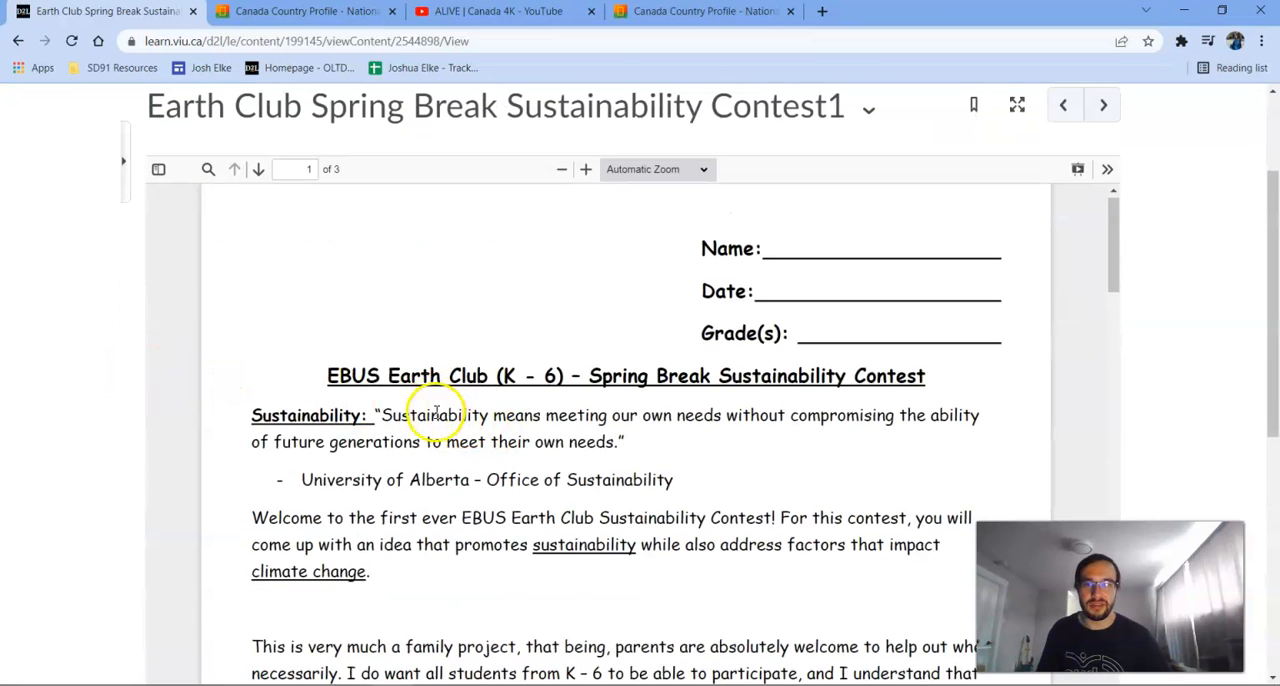
{"action": "scroll", "coordinate": [150, 350], "scroll_direction": "up", "scroll_amount": 2}
{"action": "left_click", "coordinate": [295, 245]}
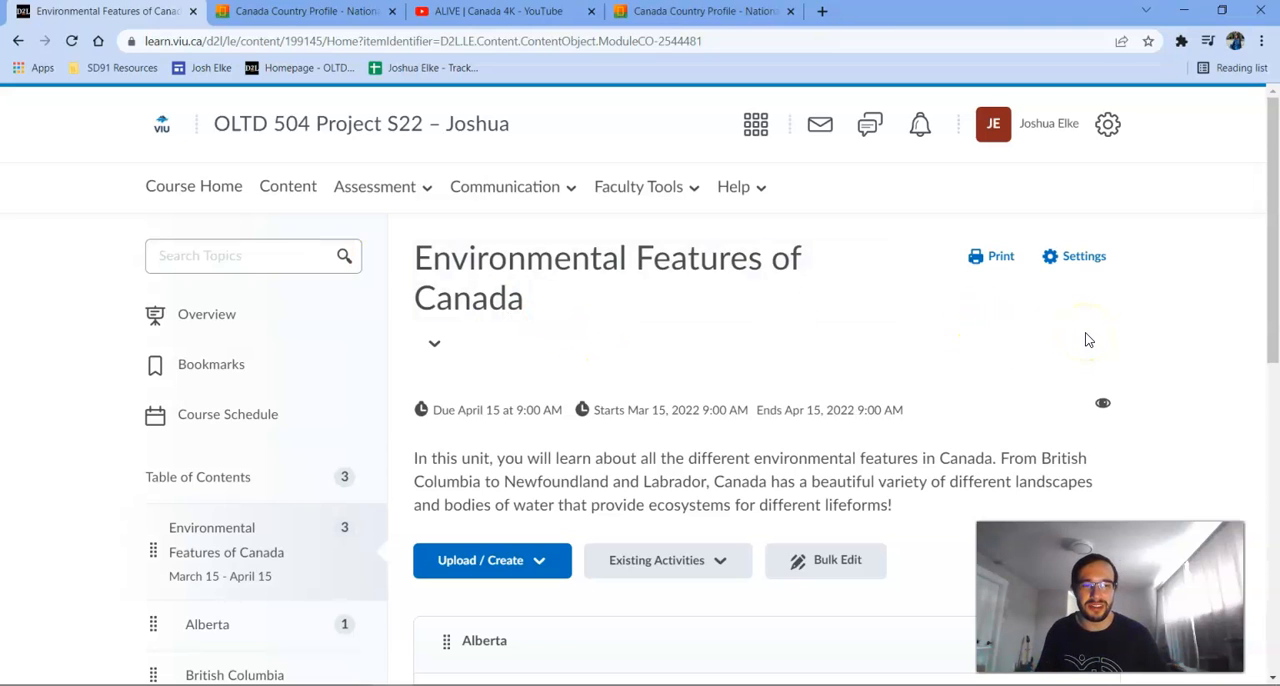
Review the module's contents and start adding a web video or audio item to Environmental Features of Canada.
{"action": "scroll", "coordinate": [1088, 340], "scroll_direction": "down", "scroll_amount": 4}
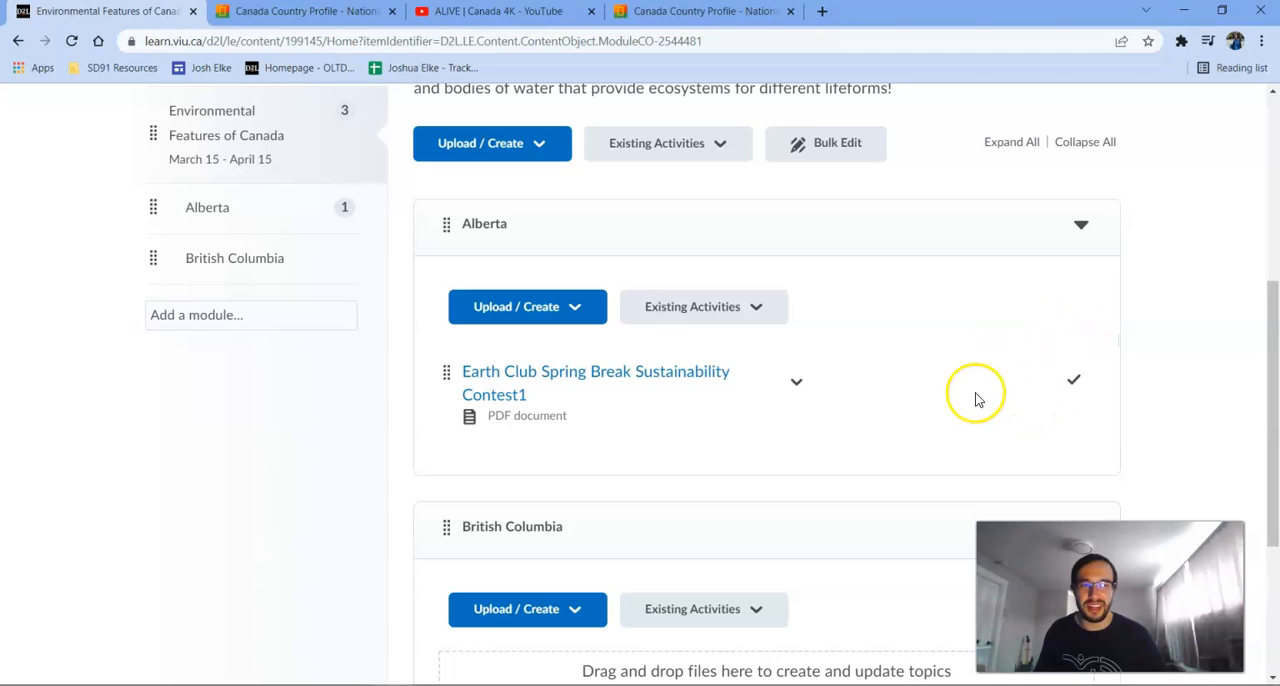
{"action": "scroll", "coordinate": [972, 397], "scroll_direction": "down", "scroll_amount": 1}
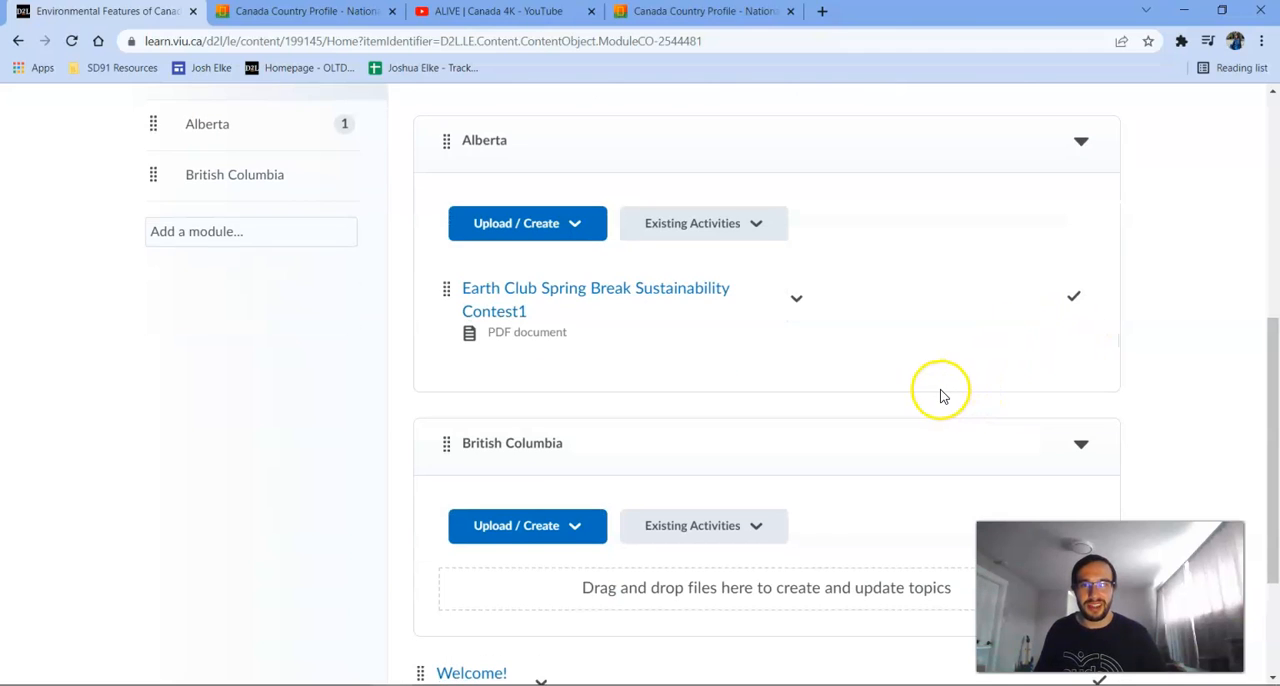
{"action": "scroll", "coordinate": [935, 397], "scroll_direction": "up", "scroll_amount": 3}
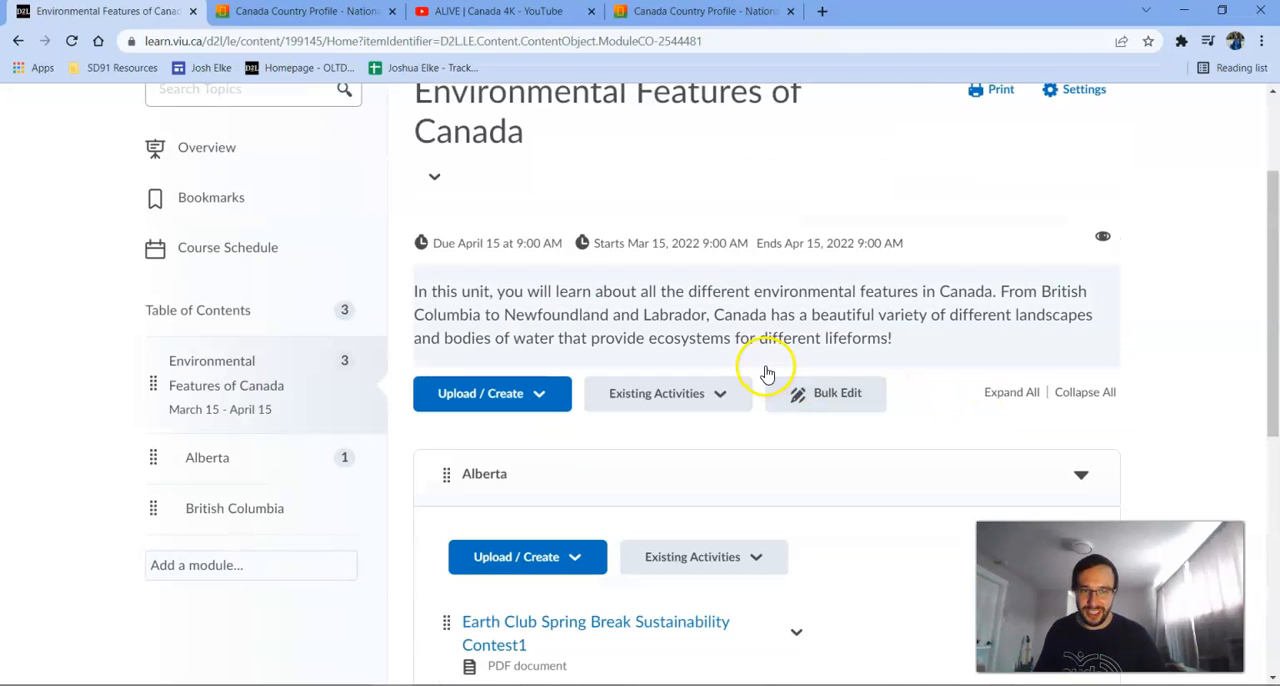
{"action": "scroll", "coordinate": [606, 280], "scroll_direction": "up", "scroll_amount": 1}
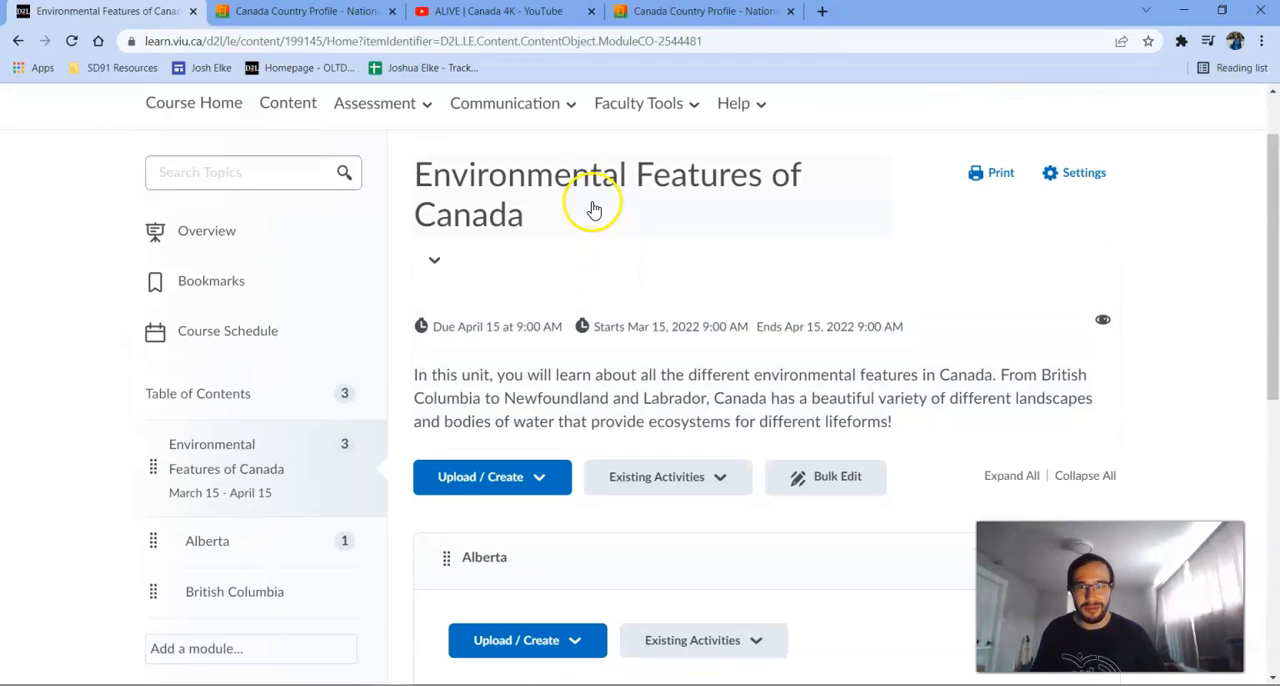
{"action": "left_click", "coordinate": [545, 480]}
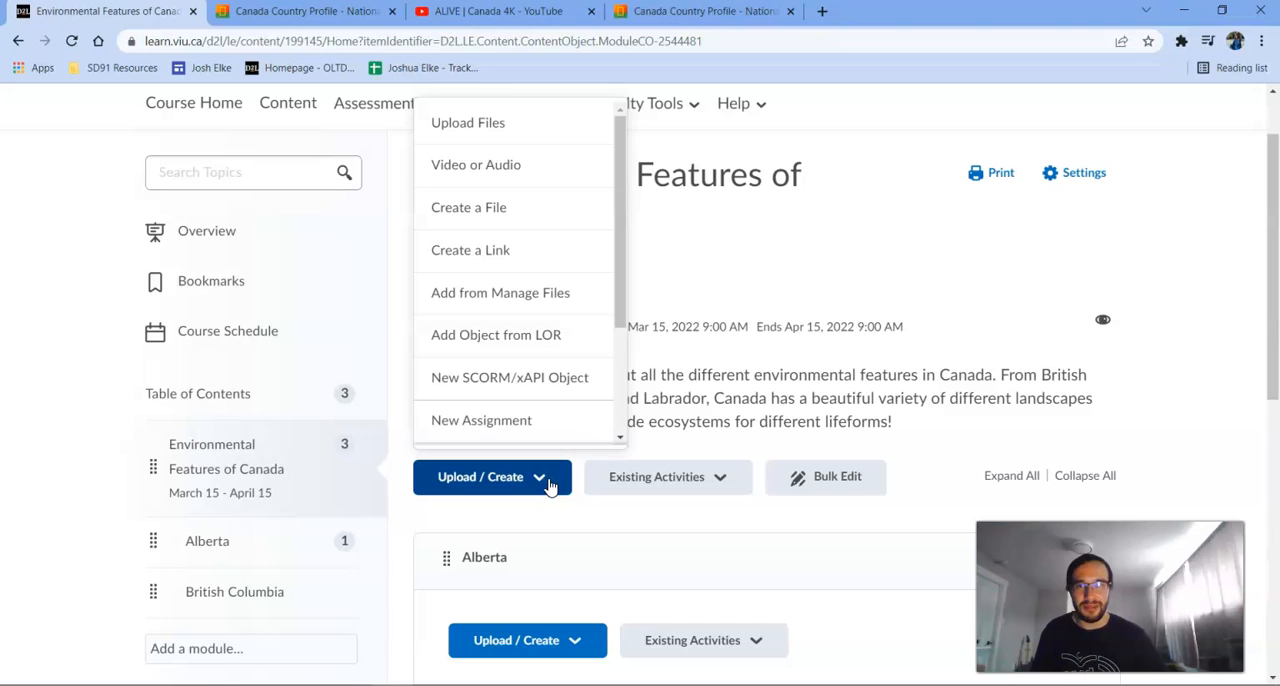
{"action": "left_click", "coordinate": [549, 168]}
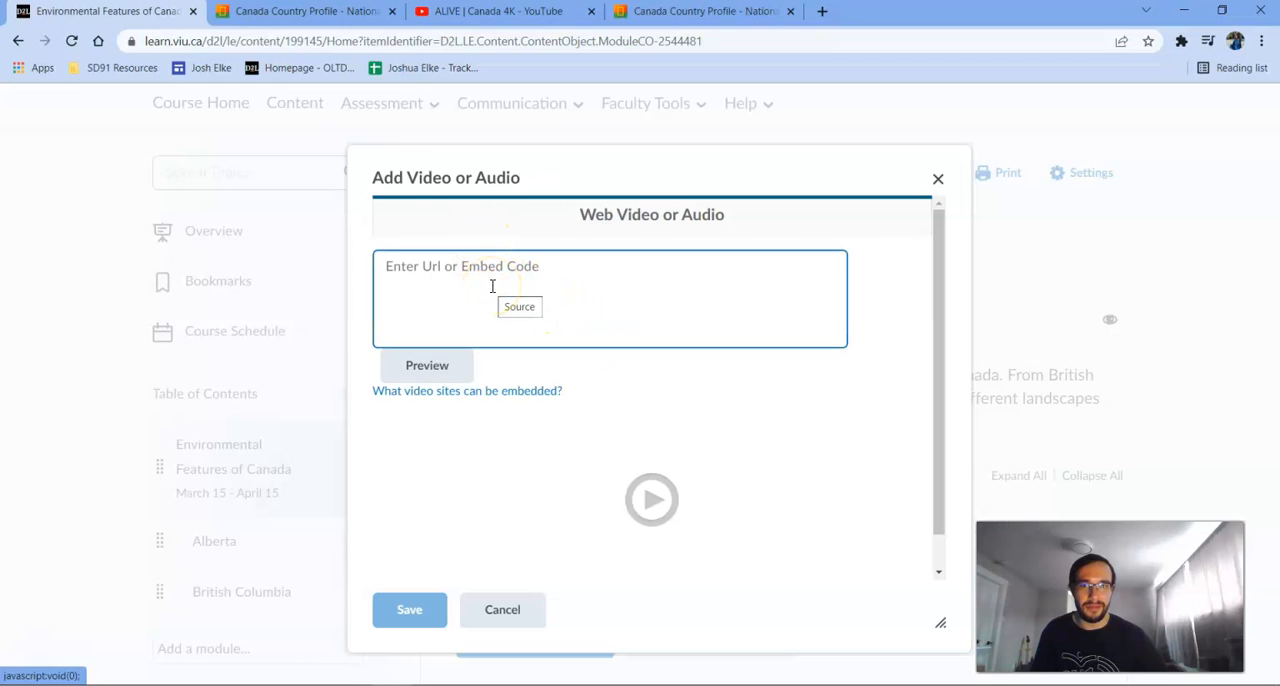
Copy the web address of the YouTube video "ALIVE | Canada 4K" and return to the D2L video or audio form.
{"action": "left_click", "coordinate": [418, 22]}
{"action": "left_click", "coordinate": [371, 41]}
{"action": "right_click", "coordinate": [371, 41]}
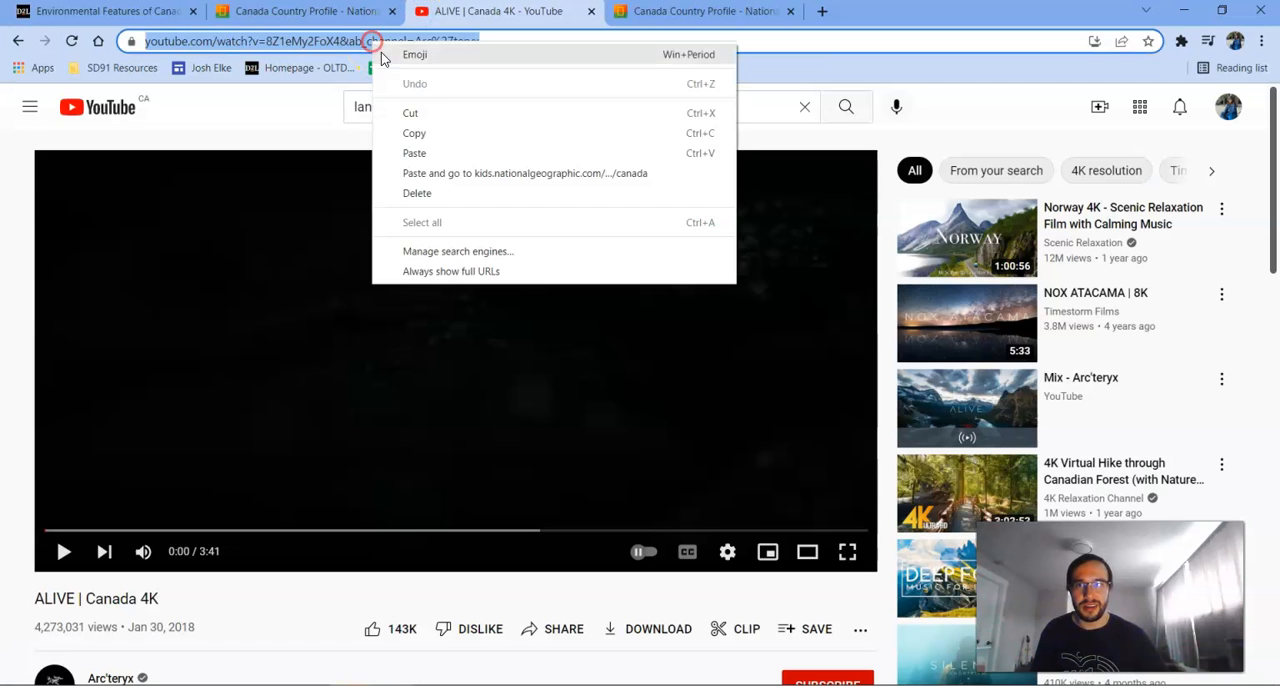
{"action": "left_click", "coordinate": [414, 133]}
{"action": "left_click", "coordinate": [88, 11]}
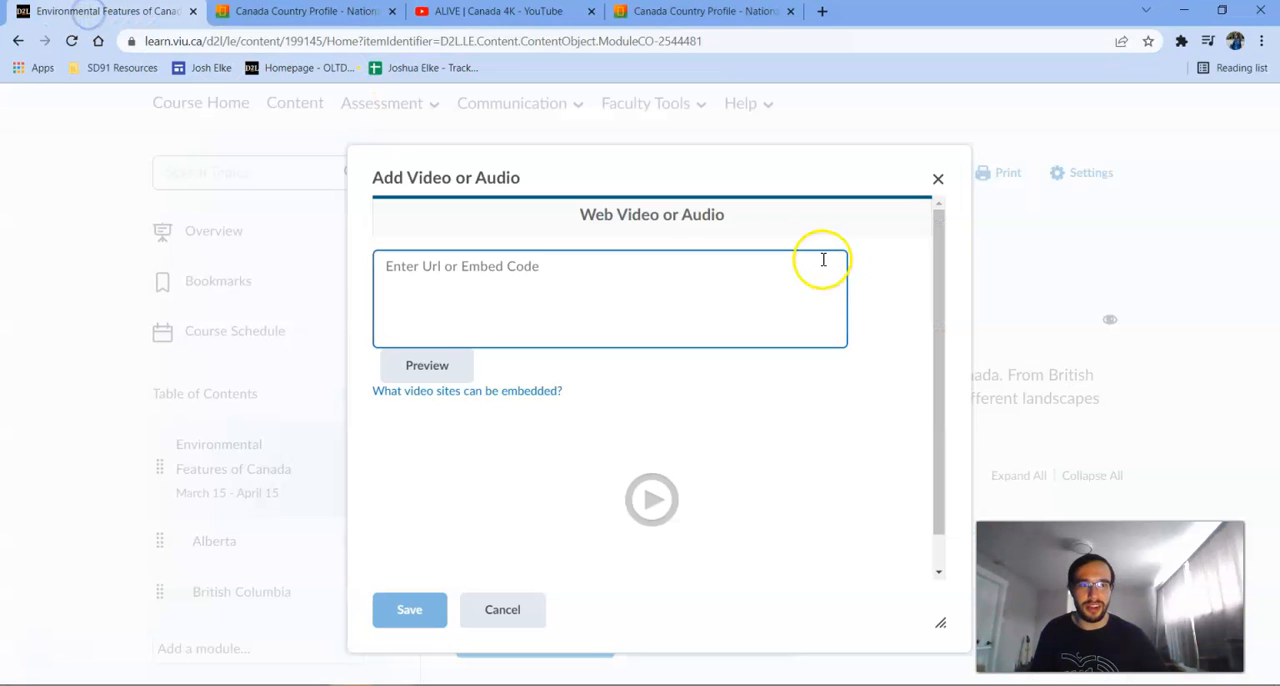
Paste the copied YouTube address into the video form, check the preview of "ALIVE | Canada 4K", and save the item.
{"action": "left_click", "coordinate": [617, 273]}
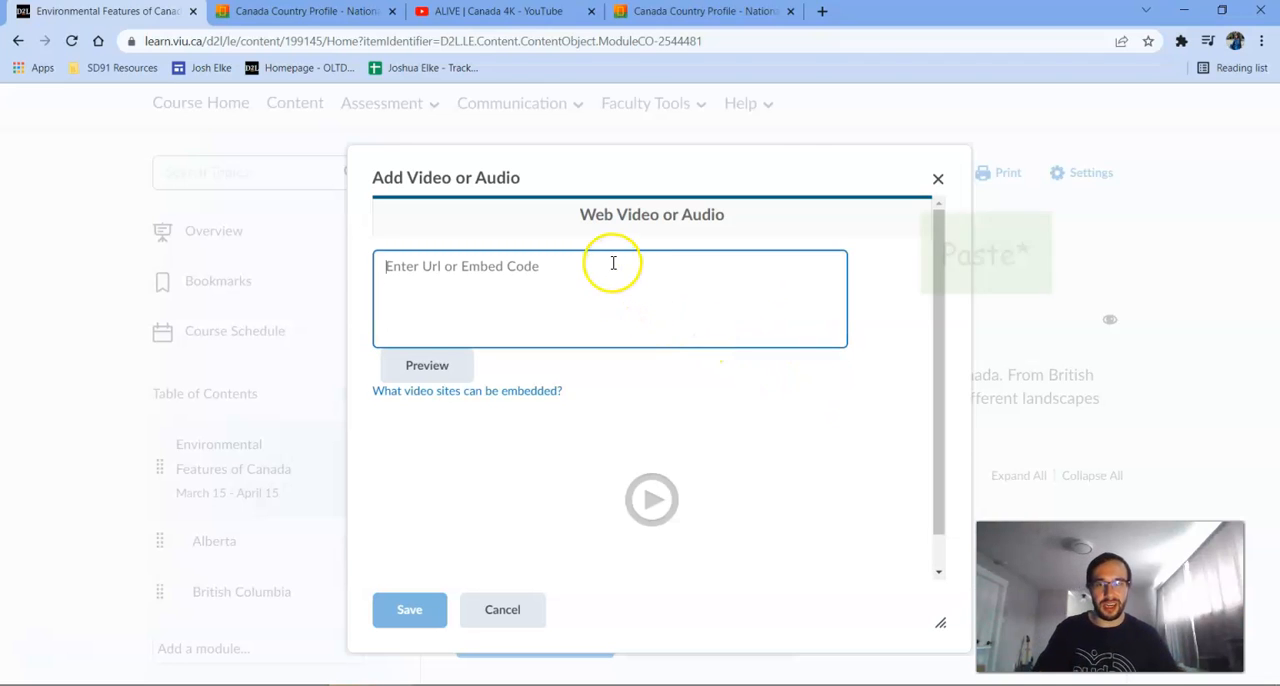
{"action": "key", "text": "ctrl+v"}
{"action": "scroll", "coordinate": [810, 403], "scroll_direction": "down", "scroll_amount": 3}
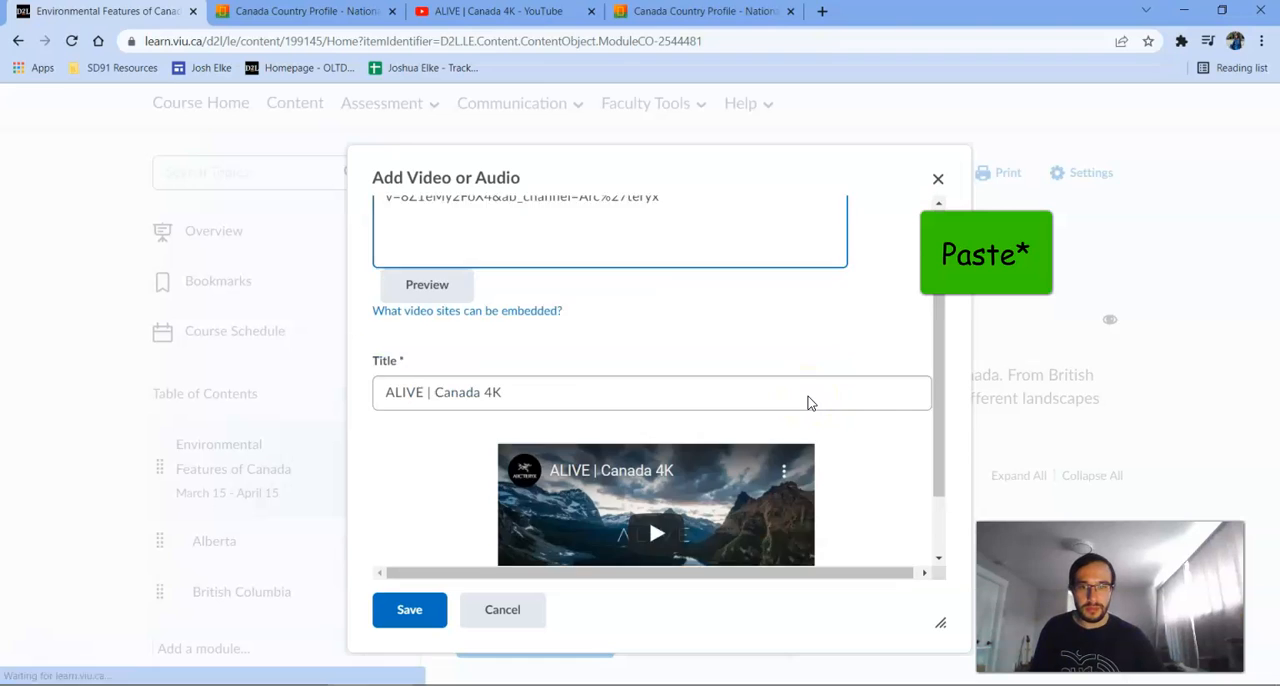
{"action": "scroll", "coordinate": [781, 453], "scroll_direction": "up", "scroll_amount": 3}
{"action": "scroll", "coordinate": [781, 453], "scroll_direction": "down", "scroll_amount": 2}
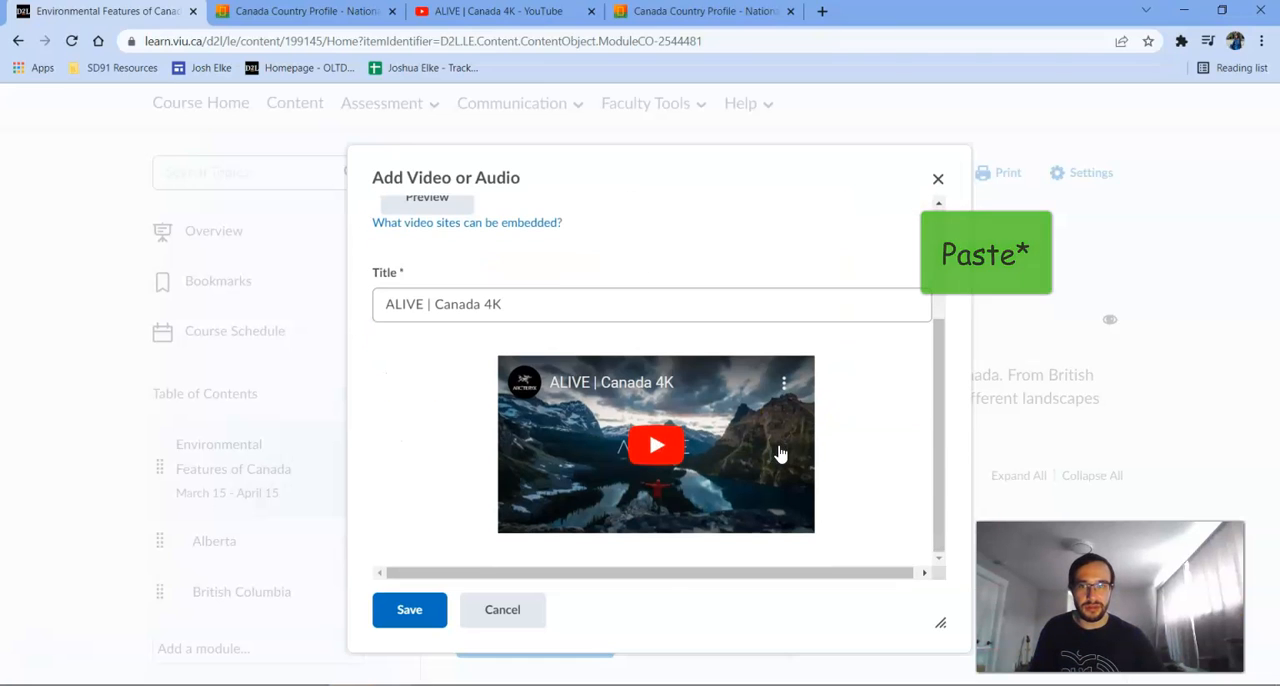
{"action": "left_click", "coordinate": [416, 616]}
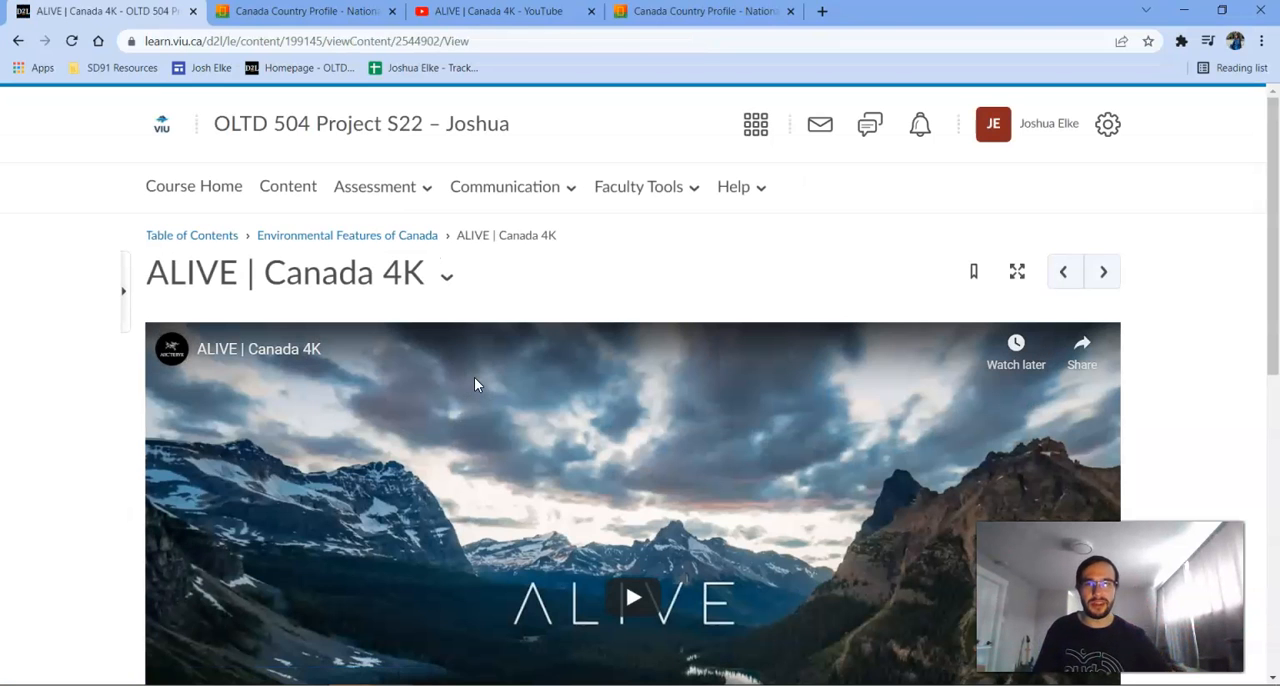
Check the ALIVE | Canada 4K page by briefly playing and pausing the embedded video, and return to Environmental Features of Canada.
{"action": "scroll", "coordinate": [1238, 345], "scroll_direction": "down", "scroll_amount": 2}
{"action": "scroll", "coordinate": [1238, 345], "scroll_direction": "down", "scroll_amount": 1}
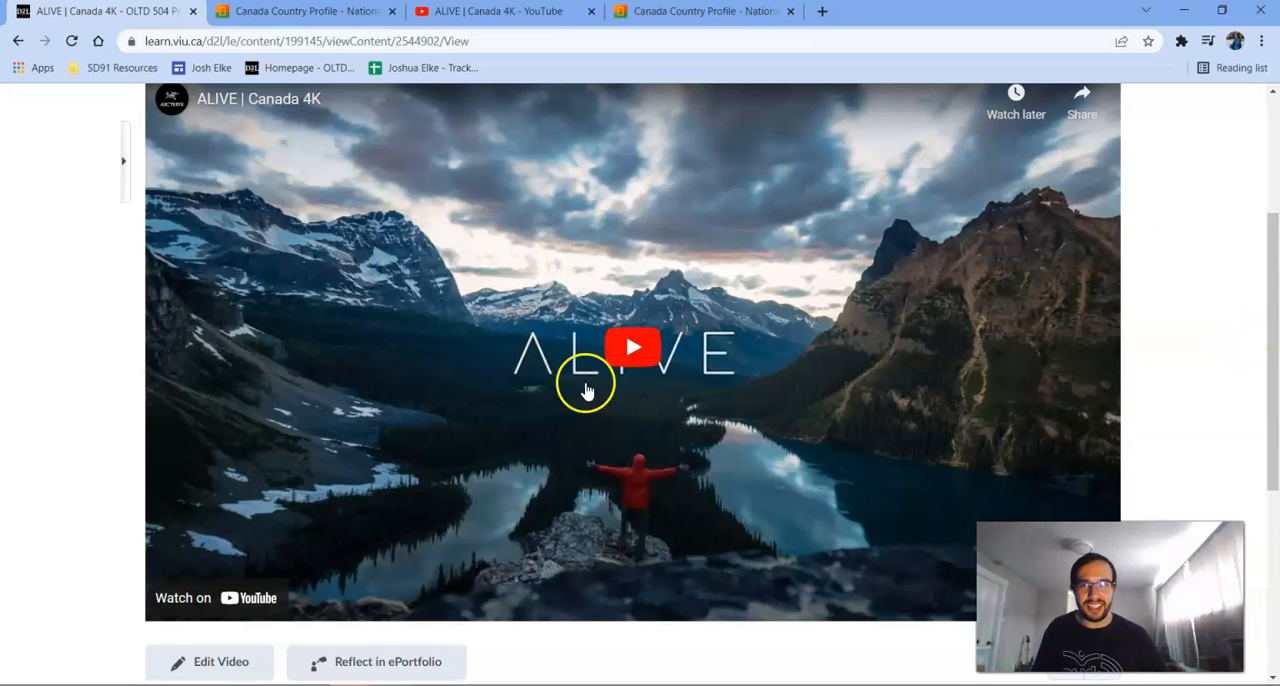
{"action": "scroll", "coordinate": [709, 389], "scroll_direction": "up", "scroll_amount": 2}
{"action": "scroll", "coordinate": [709, 389], "scroll_direction": "up", "scroll_amount": 1}
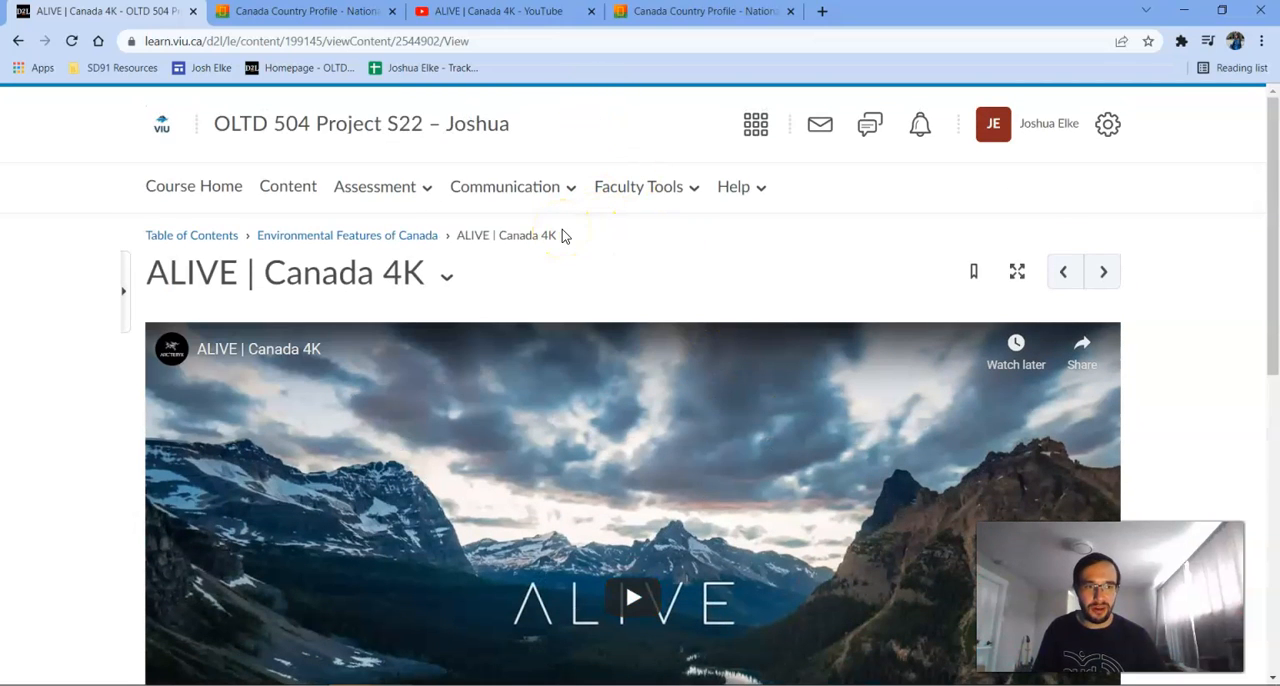
{"action": "scroll", "coordinate": [549, 266], "scroll_direction": "down", "scroll_amount": 3}
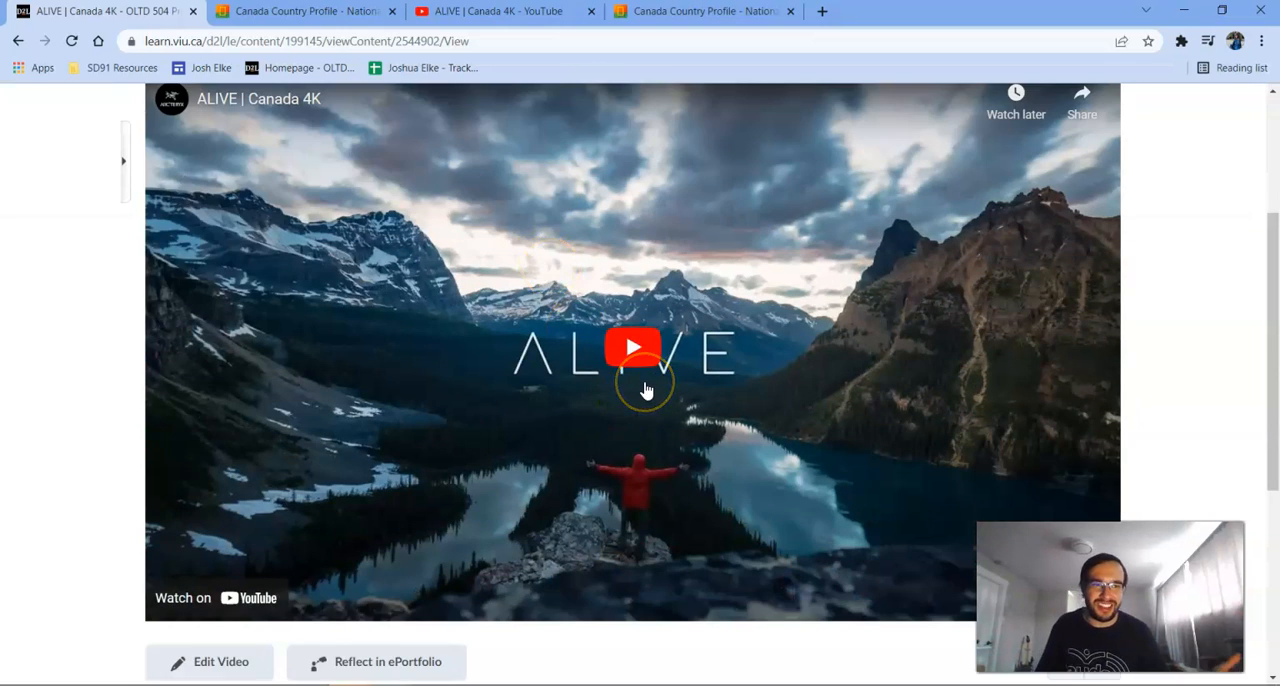
{"action": "left_click", "coordinate": [646, 358]}
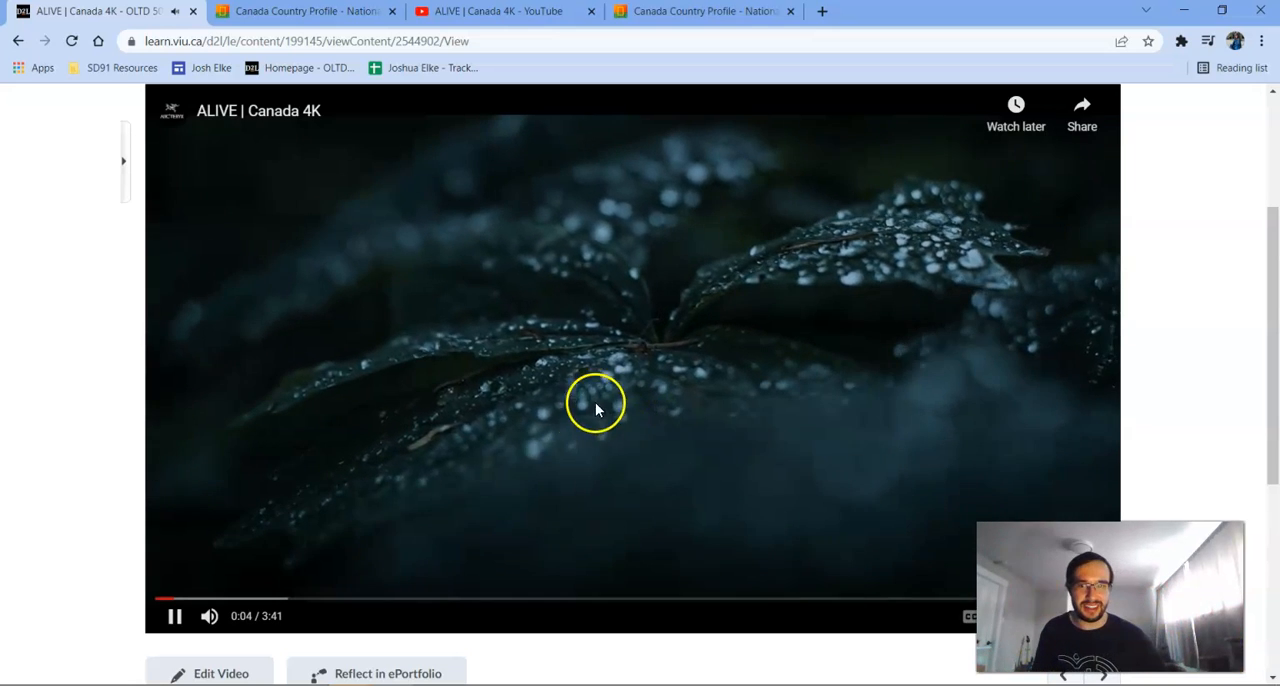
{"action": "left_click", "coordinate": [521, 445]}
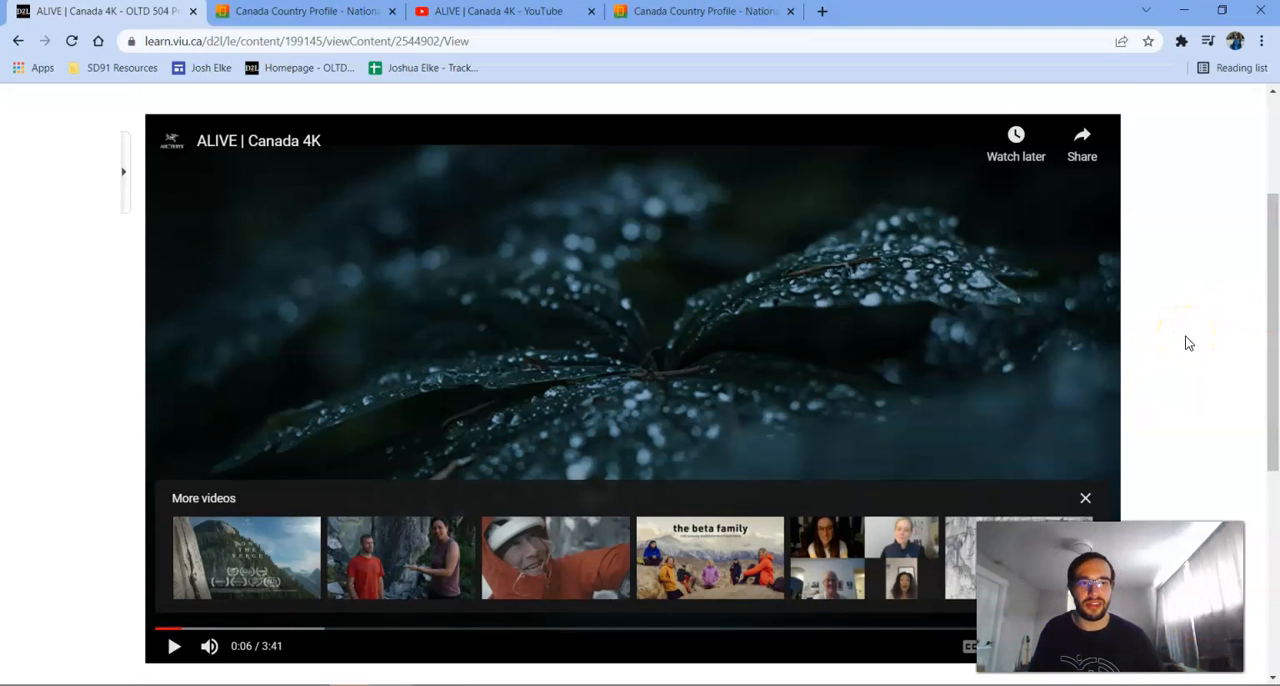
{"action": "scroll", "coordinate": [1188, 343], "scroll_direction": "up", "scroll_amount": 2}
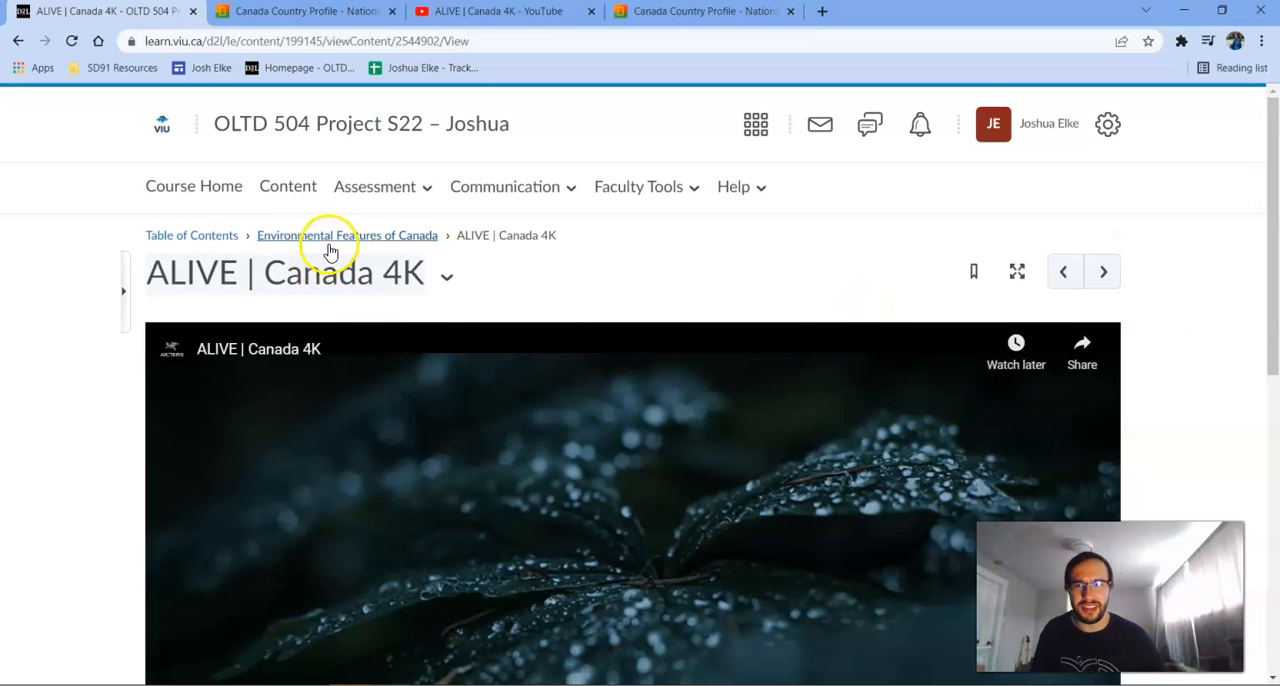
{"action": "left_click", "coordinate": [310, 196]}
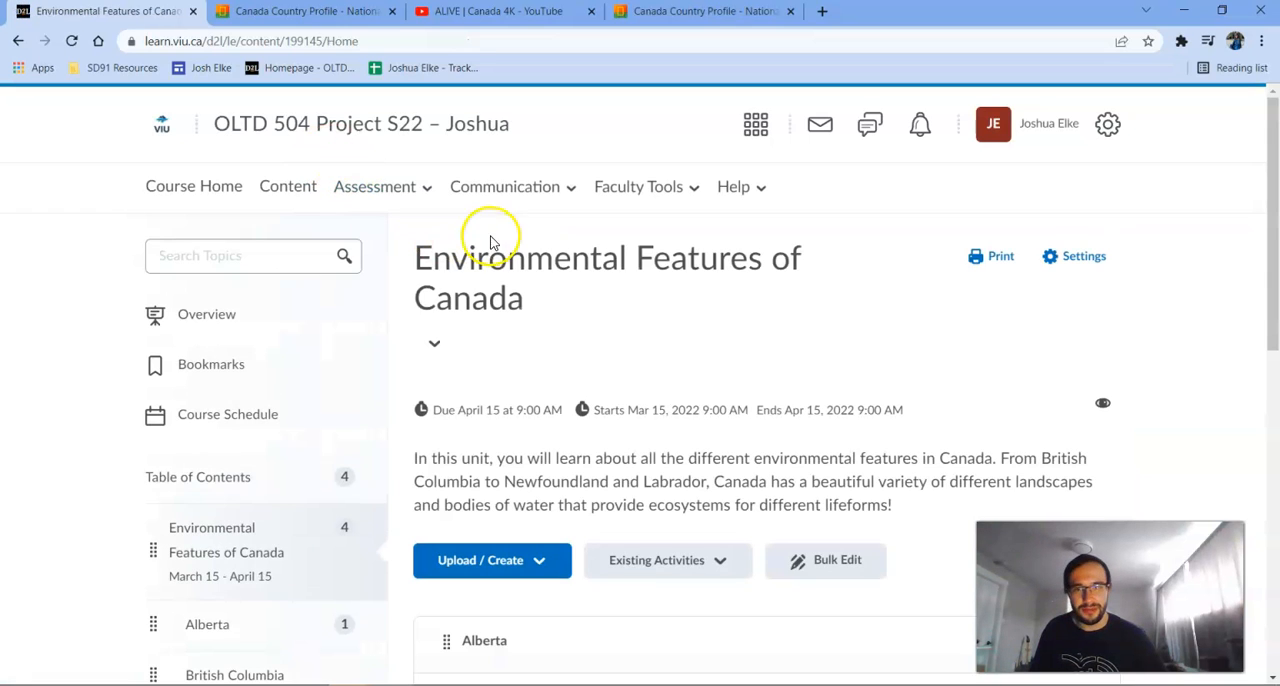
Create a new assignment in the Environmental Features of Canada module and name it "Test".
{"action": "scroll", "coordinate": [697, 314], "scroll_direction": "down", "scroll_amount": 2}
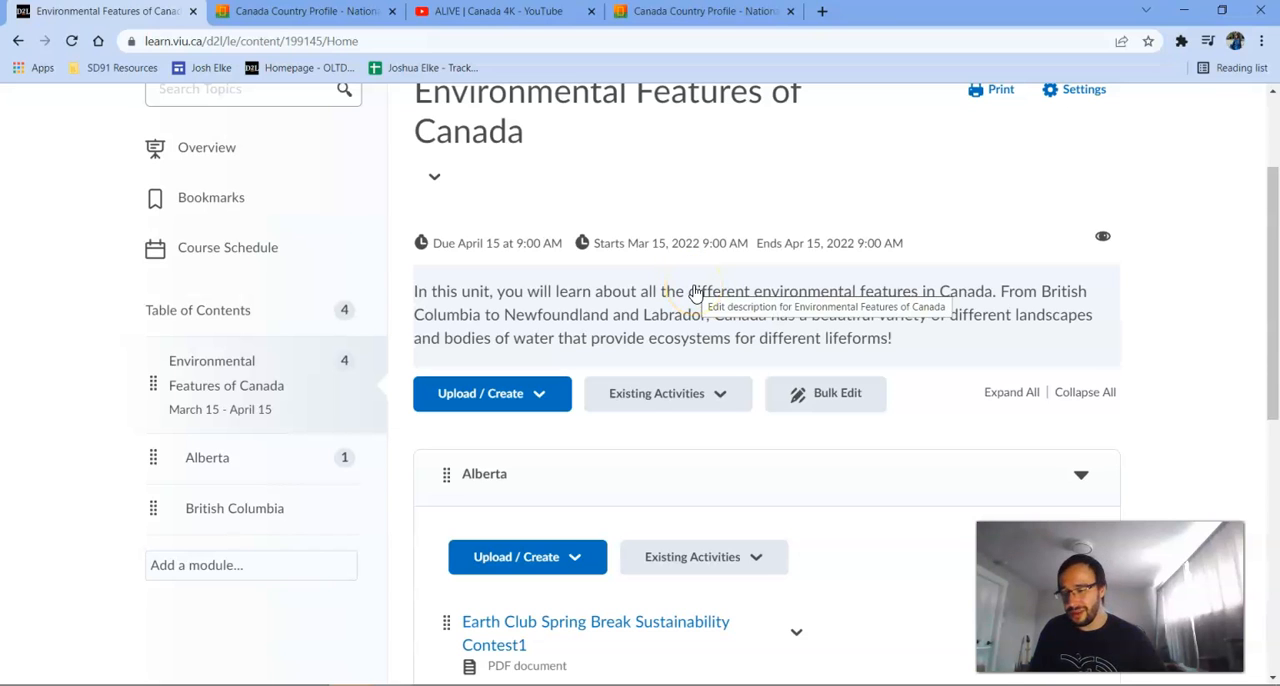
{"action": "left_click", "coordinate": [530, 392]}
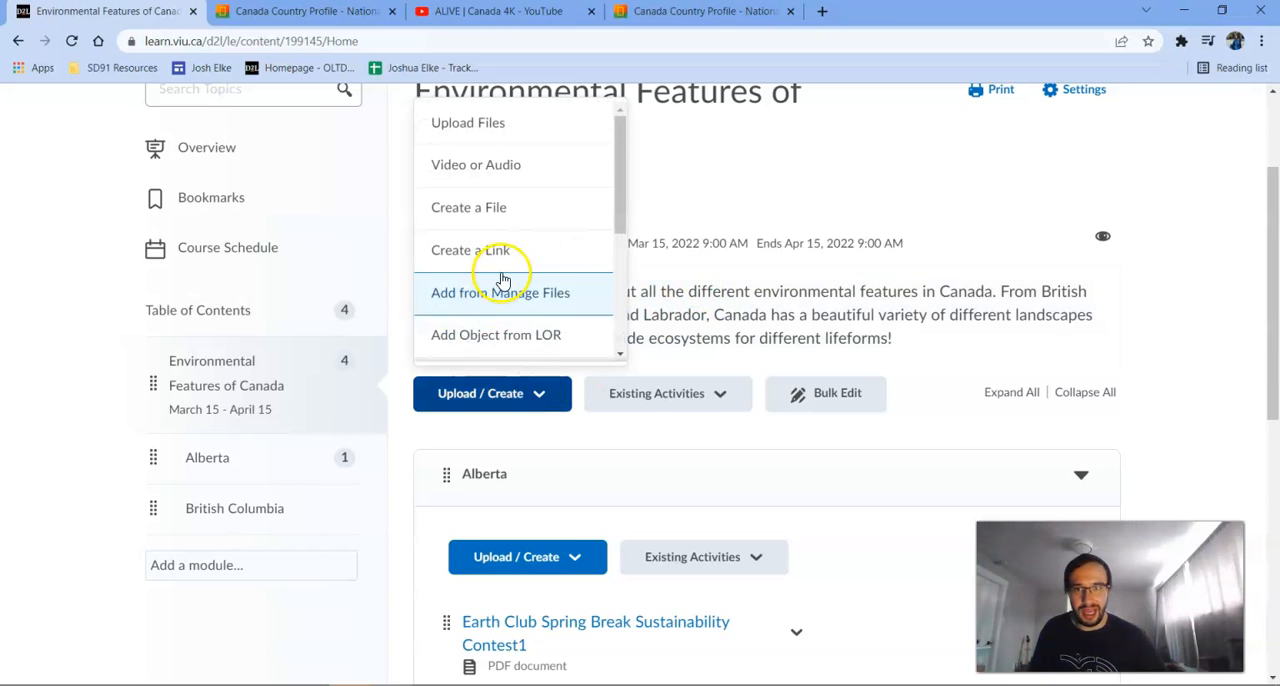
{"action": "scroll", "coordinate": [503, 280], "scroll_direction": "down", "scroll_amount": 3}
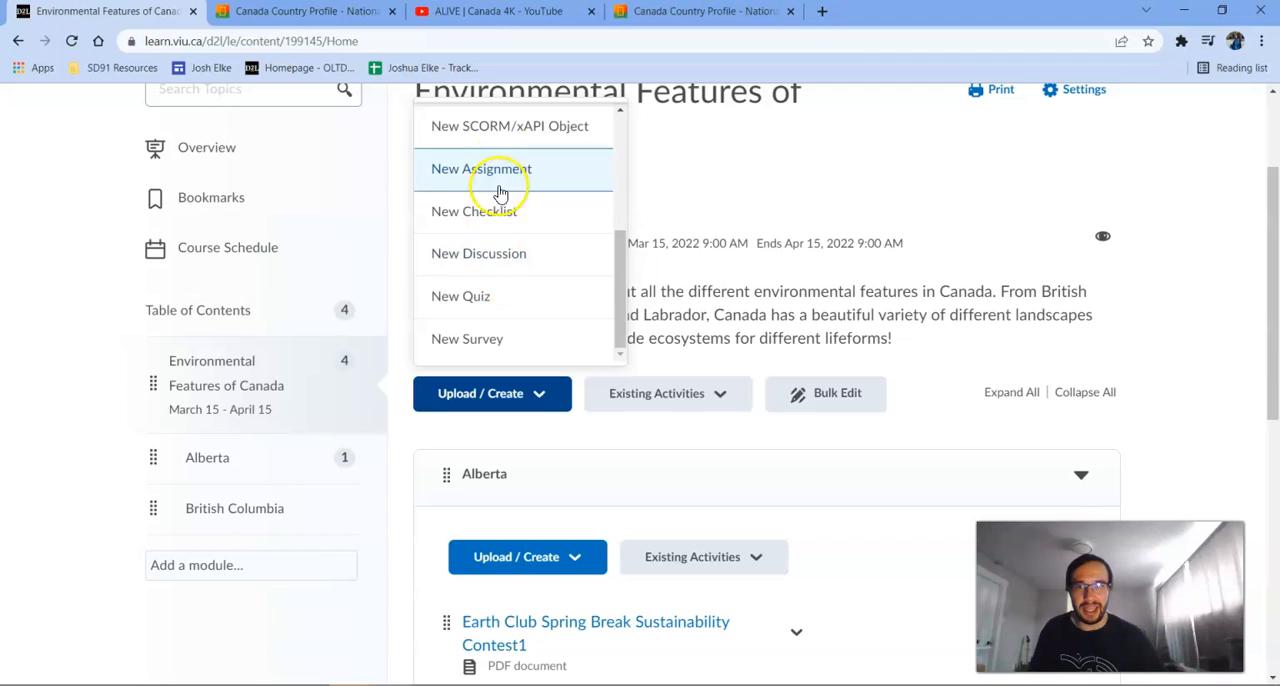
{"action": "left_click", "coordinate": [535, 245]}
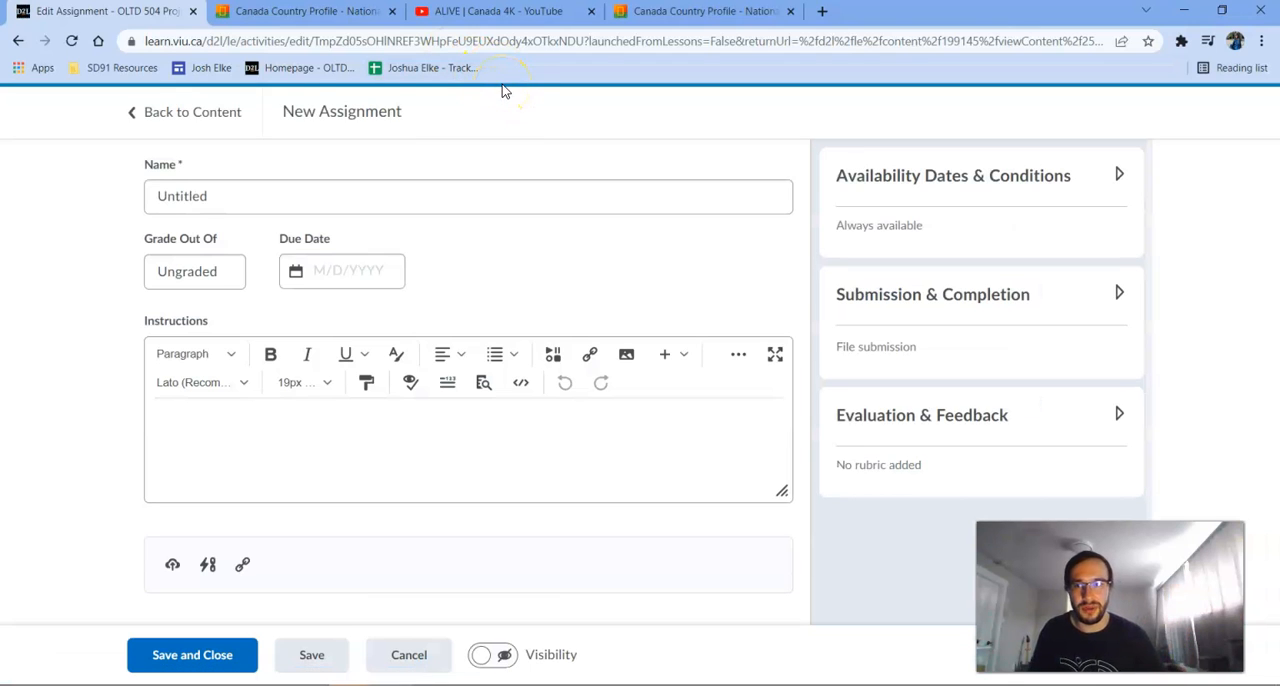
{"action": "left_click", "coordinate": [603, 204]}
{"action": "left_click", "coordinate": [247, 179]}
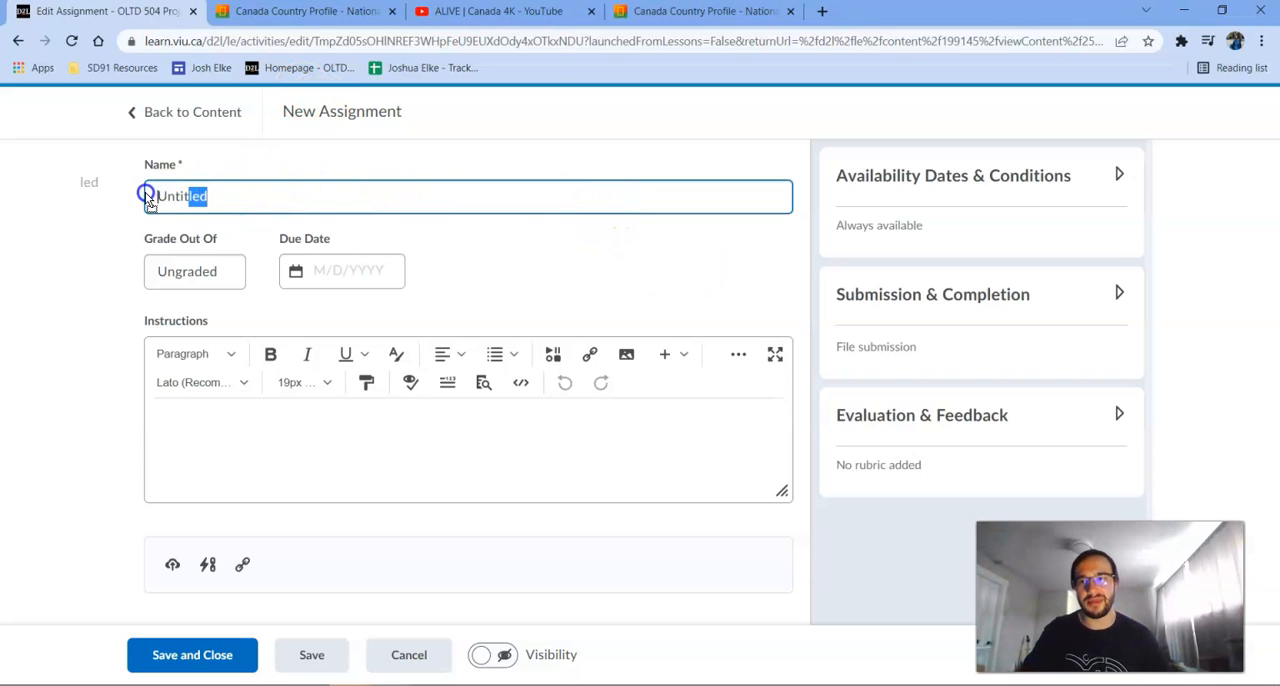
{"action": "left_click_drag", "start_coordinate": [260, 196], "coordinate": [140, 190]}
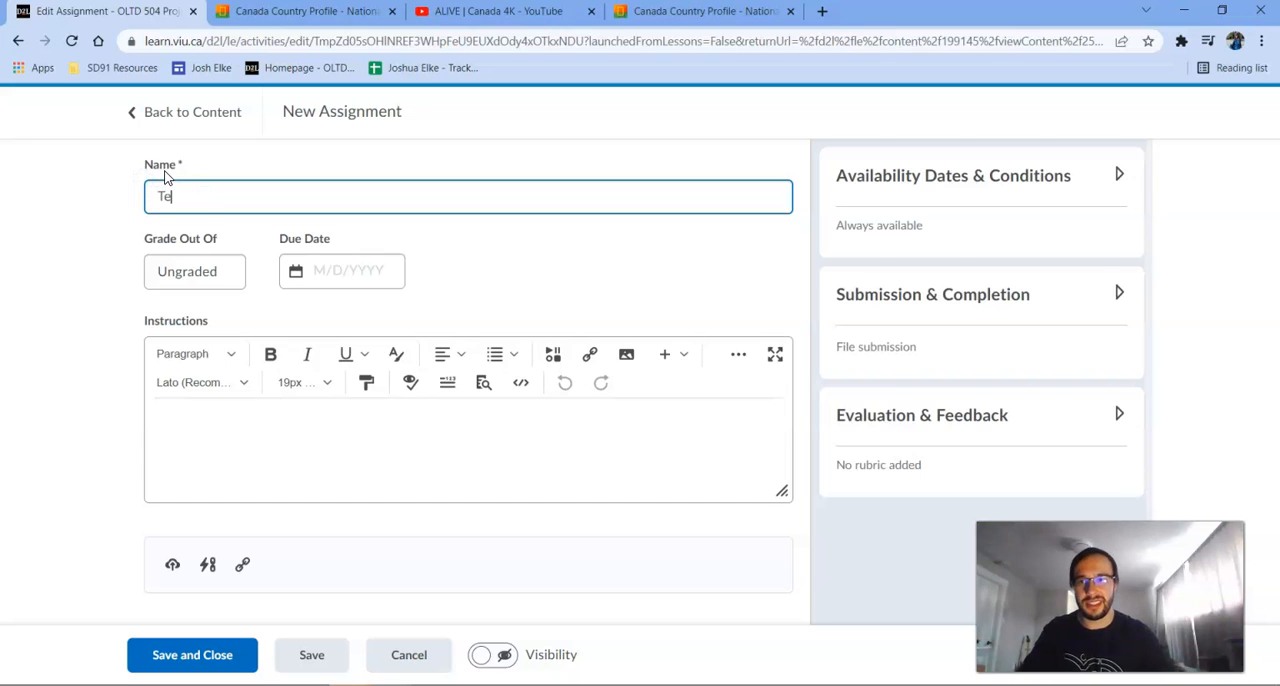
{"action": "type", "text": "Test"}
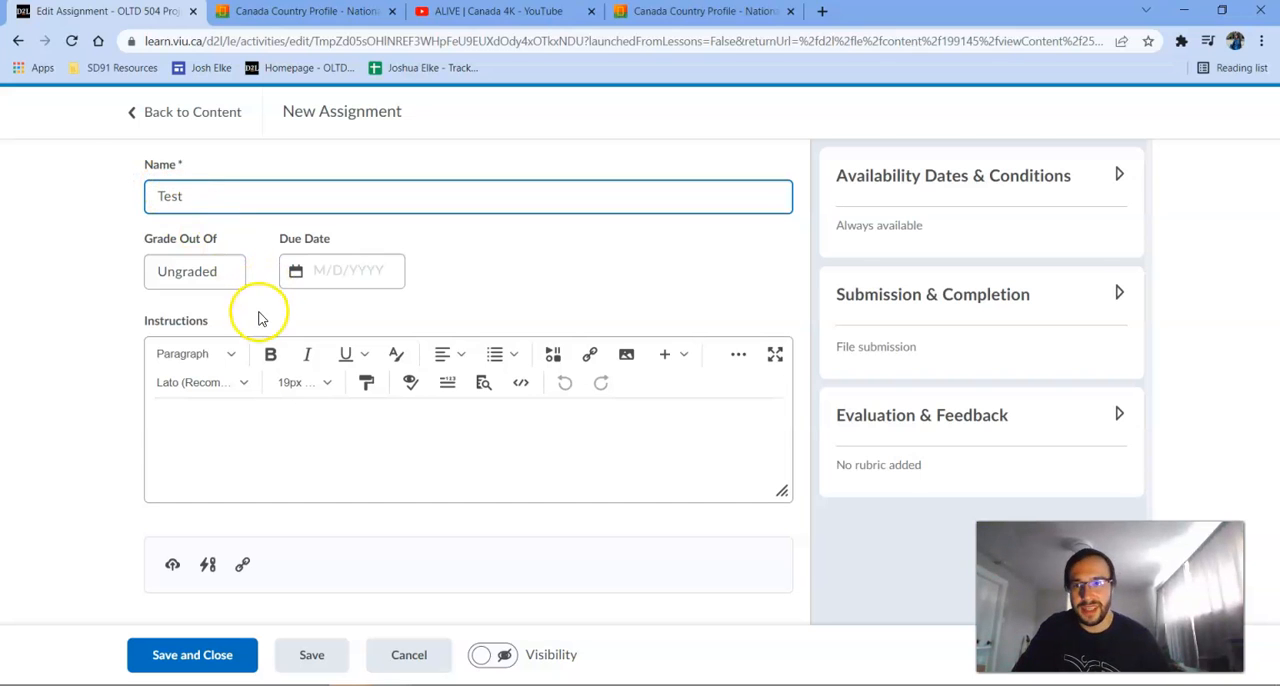
Try out point grading with the grade book for the Test assignment and reset it to ungraded.
{"action": "left_click", "coordinate": [216, 271]}
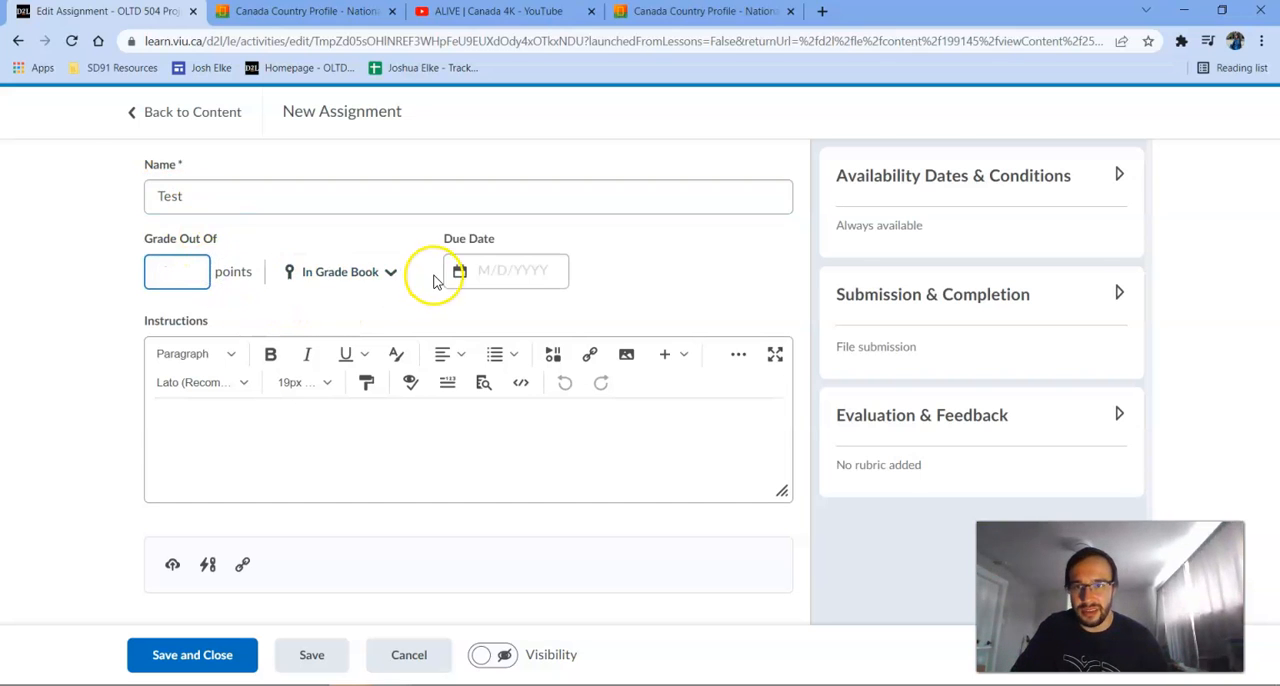
{"action": "left_click", "coordinate": [390, 271]}
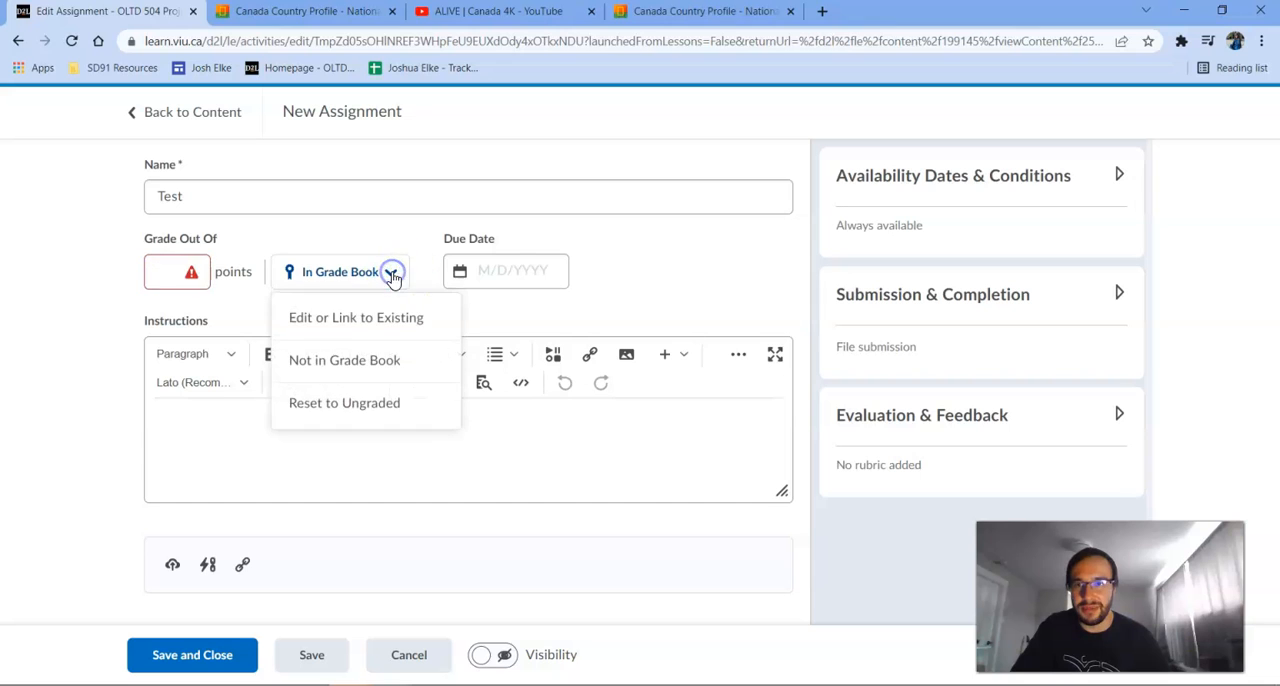
{"action": "left_click", "coordinate": [372, 402]}
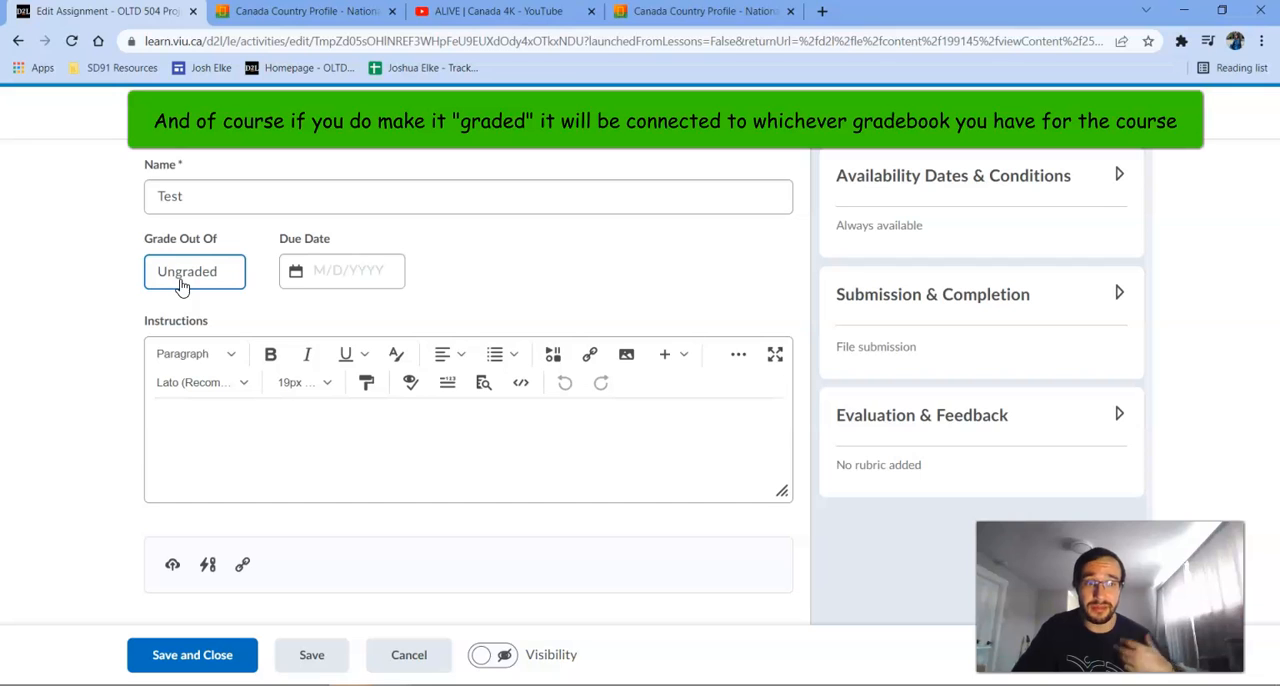
{"action": "left_click", "coordinate": [170, 278]}
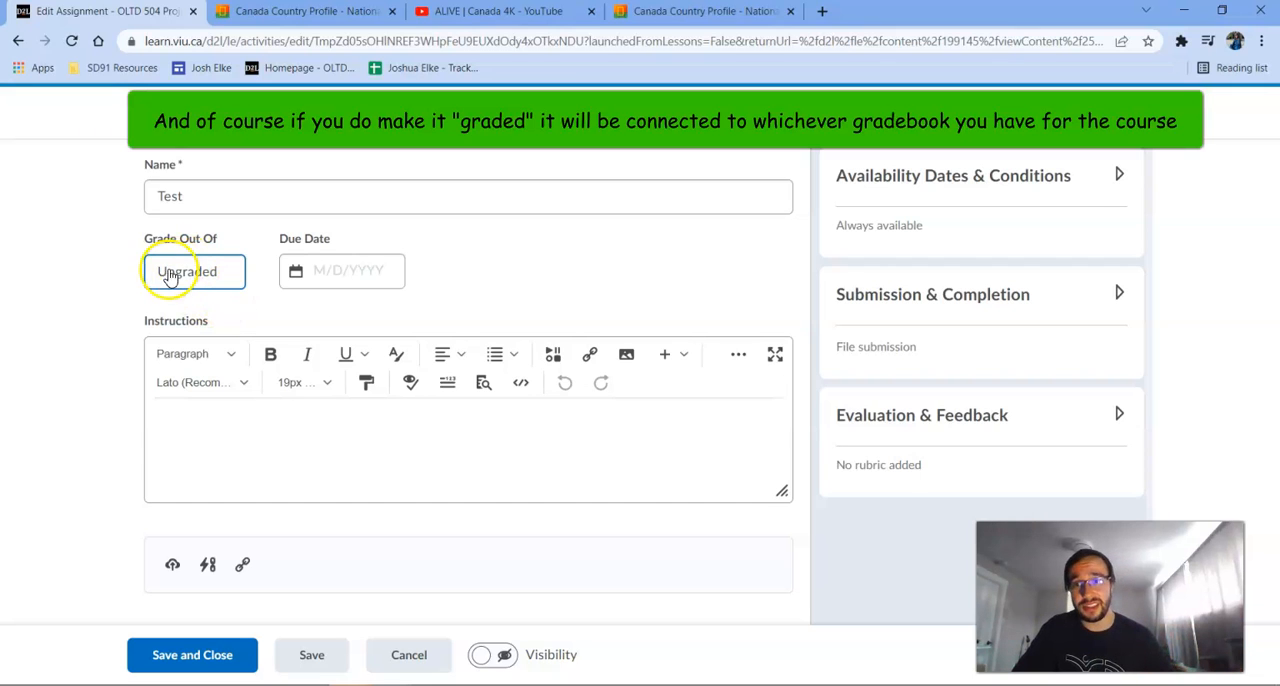
Set the Test assignment's due date to 4/15/2022 at 11:59 PM.
{"action": "left_click", "coordinate": [349, 266]}
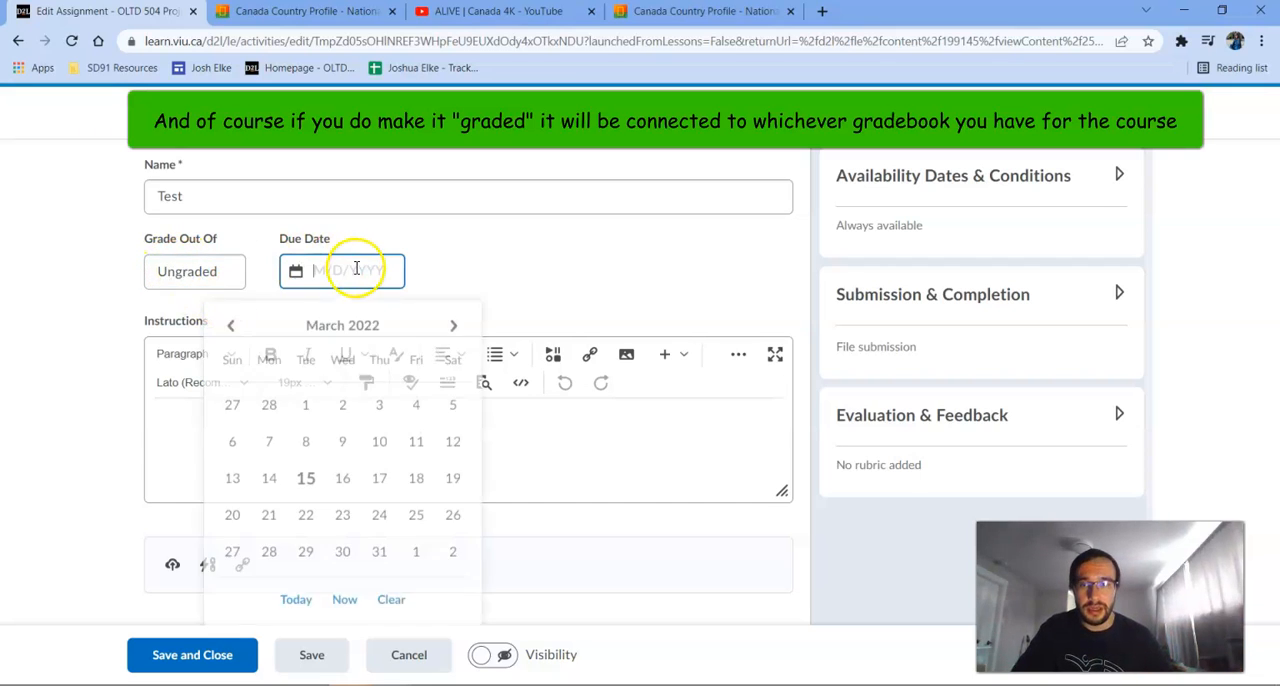
{"action": "left_click", "coordinate": [446, 327]}
{"action": "left_click", "coordinate": [416, 483]}
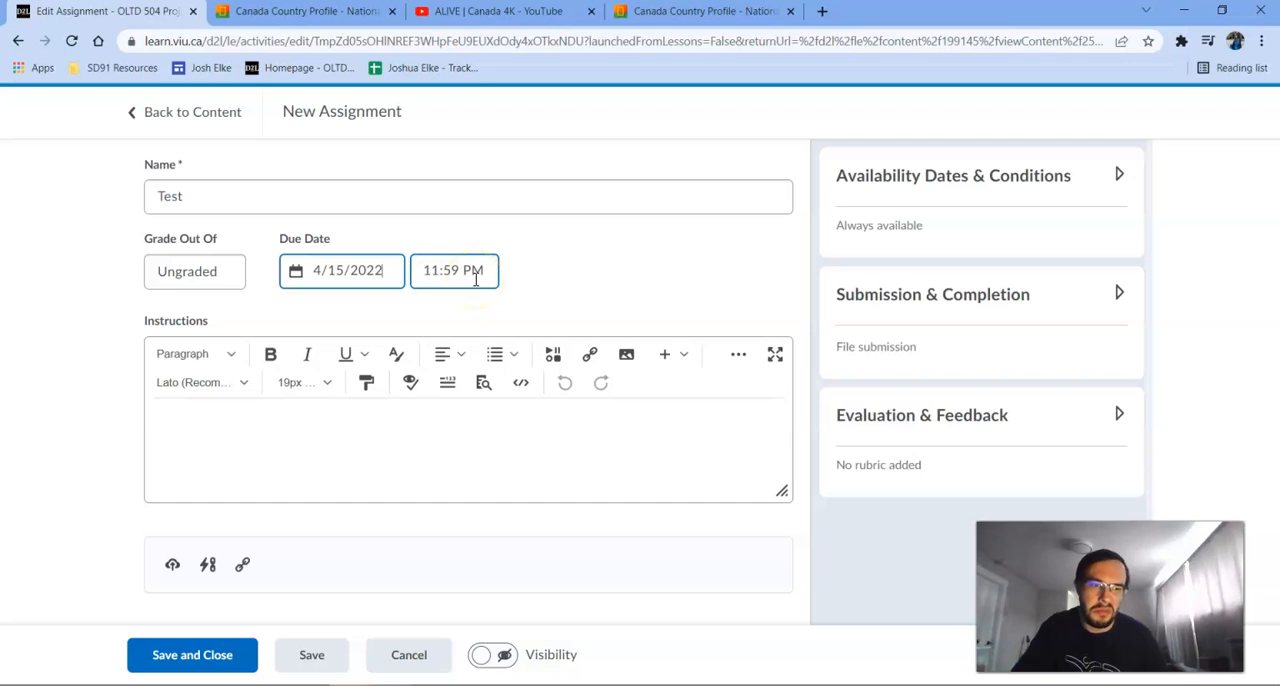
{"action": "left_click", "coordinate": [509, 452]}
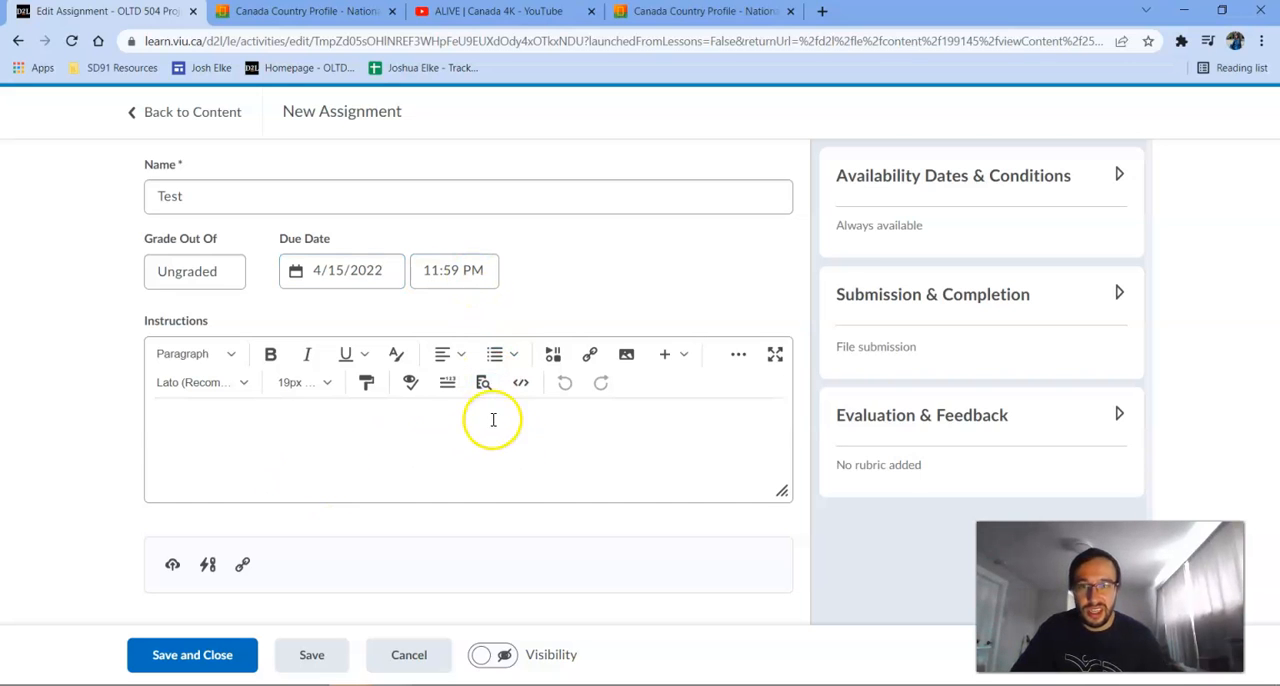
Review the quicklink types that can be inserted into the assignment instructions and close the dialog without inserting one.
{"action": "left_click", "coordinate": [591, 356]}
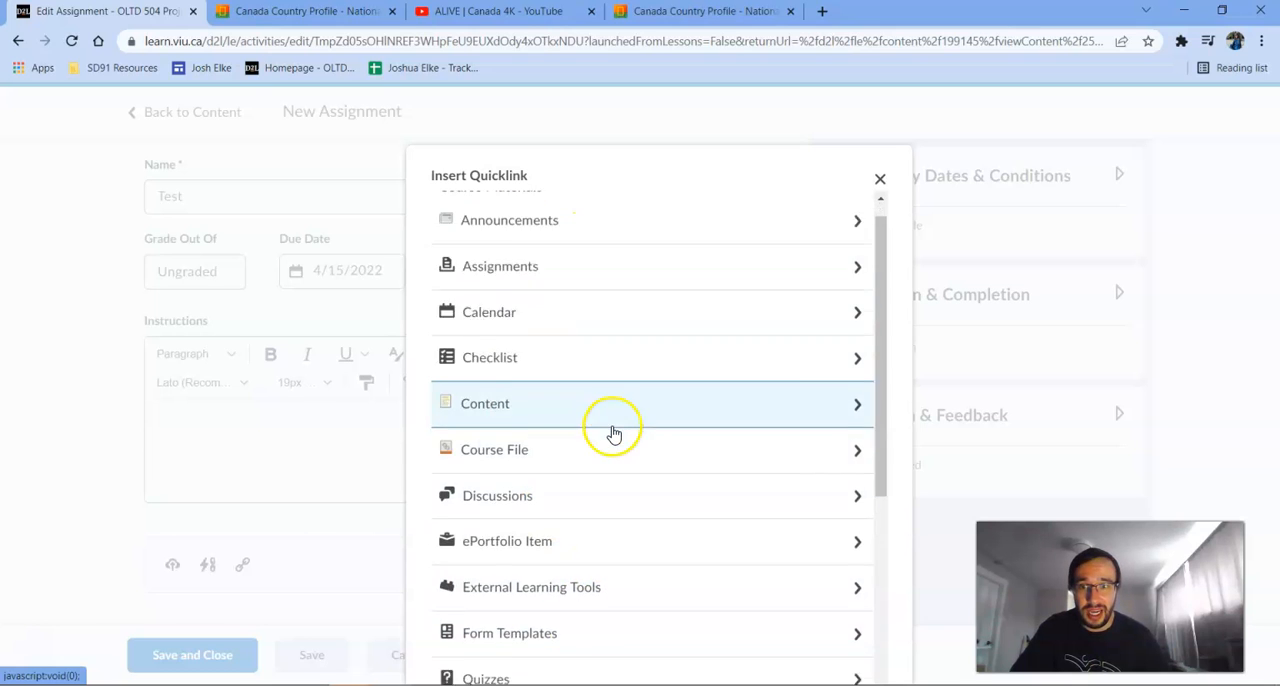
{"action": "scroll", "coordinate": [615, 440], "scroll_direction": "down", "scroll_amount": 4}
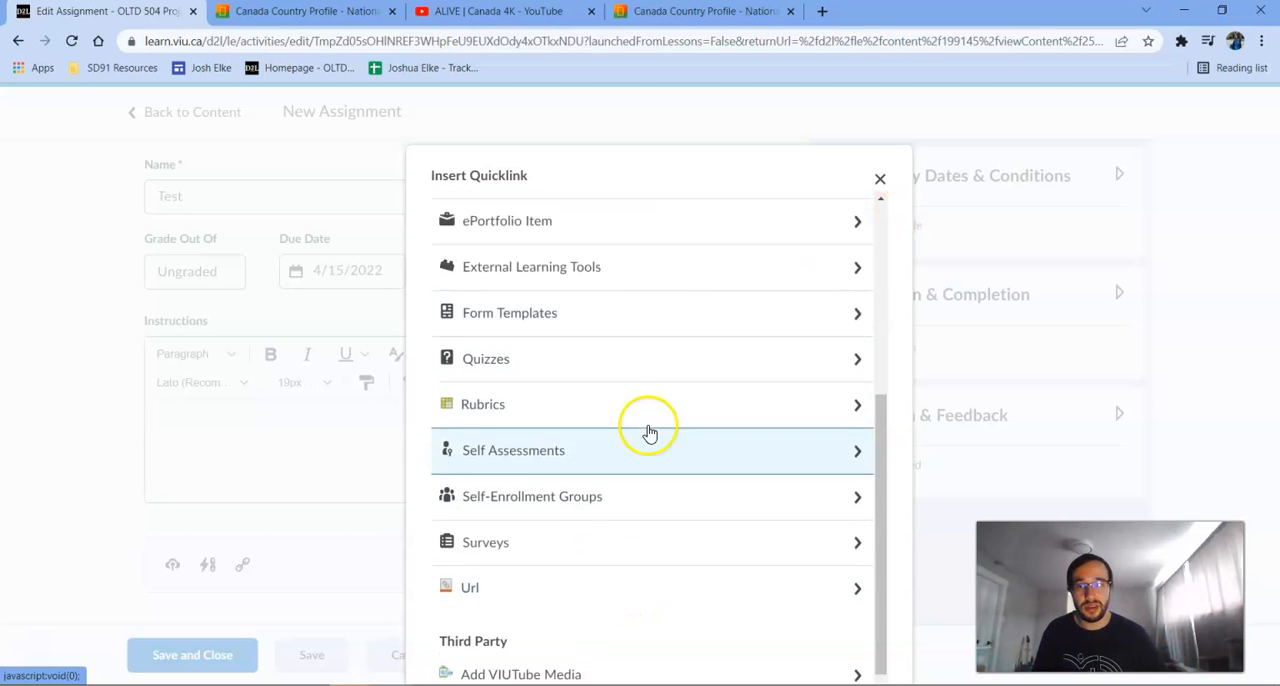
{"action": "scroll", "coordinate": [690, 300], "scroll_direction": "up", "scroll_amount": 4}
{"action": "left_click", "coordinate": [879, 178]}
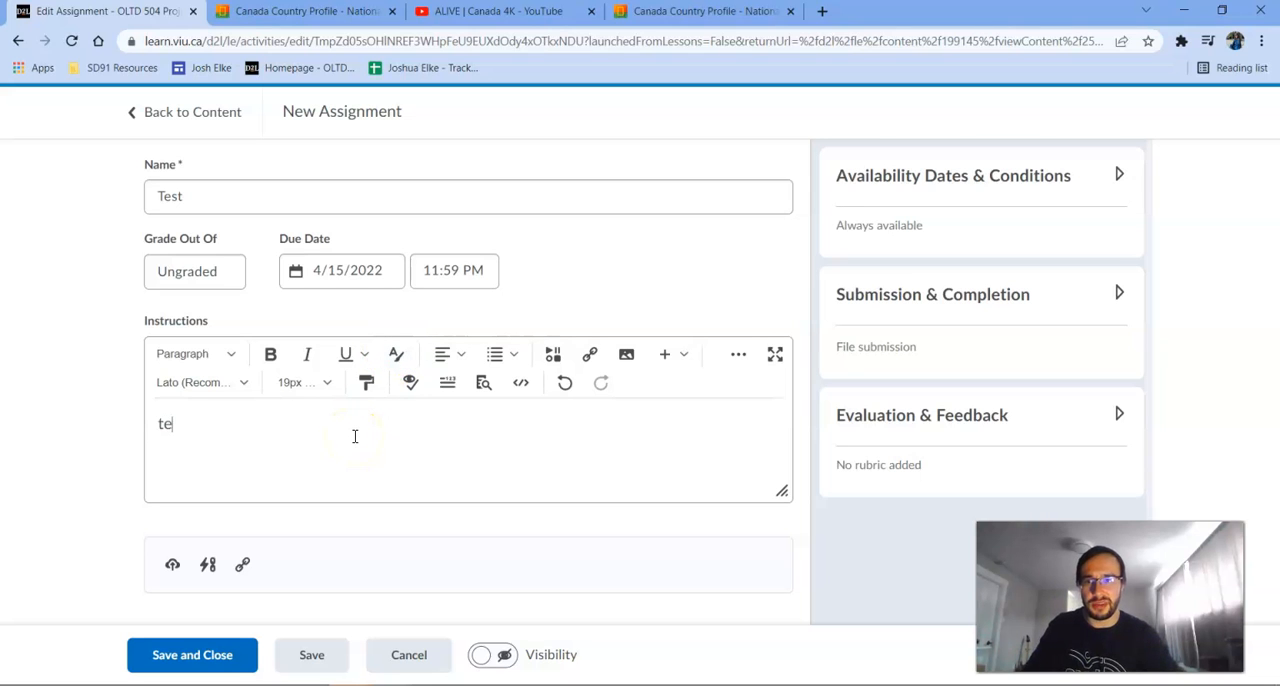
Enter "test" as the assignment instructions, save and close the assignment, and return to the Environmental Features of Canada module.
{"action": "left_click", "coordinate": [212, 654]}
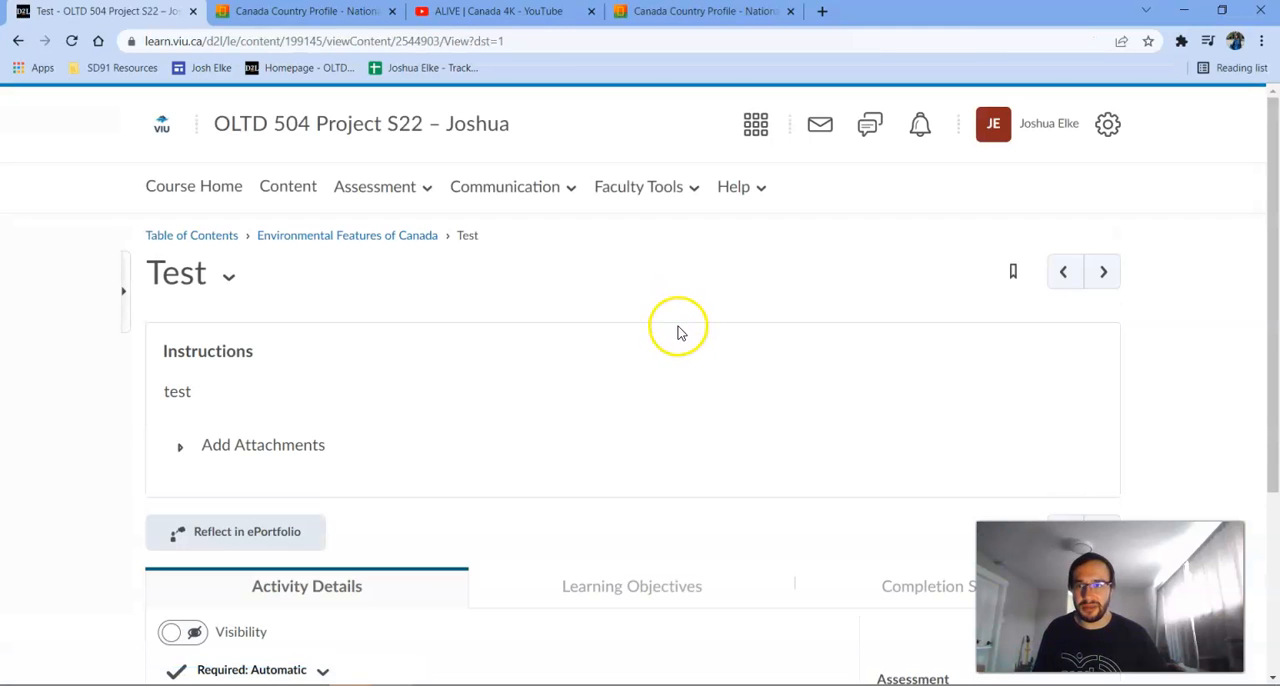
{"action": "left_click", "coordinate": [366, 236]}
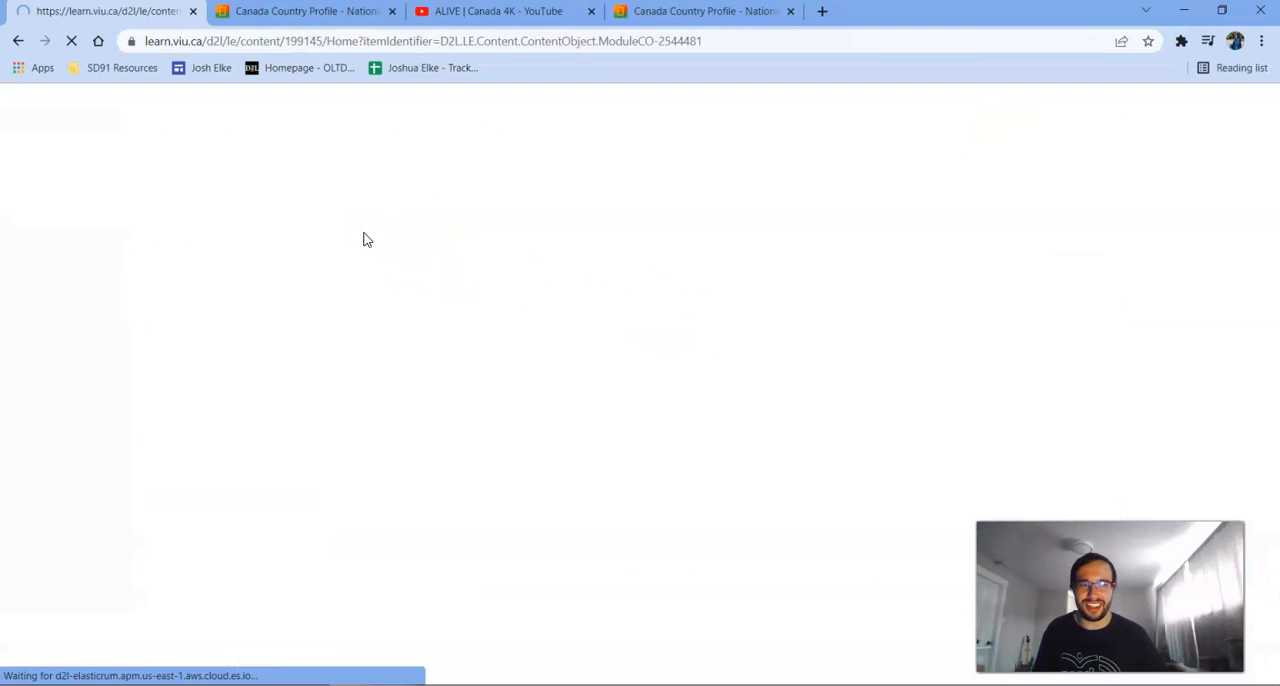
Make the Test assignment visible in the module's topic list and return to the beginning of the module page.
{"action": "scroll", "coordinate": [679, 300], "scroll_direction": "down", "scroll_amount": 10}
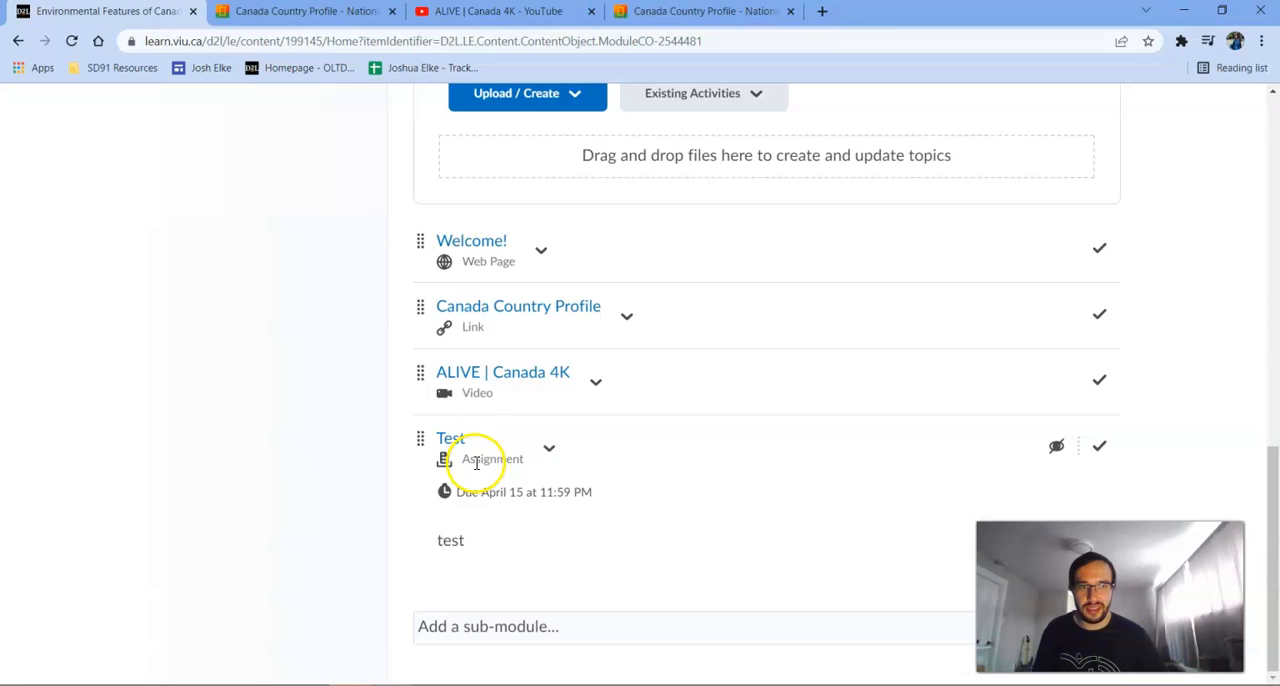
{"action": "left_click", "coordinate": [1050, 450]}
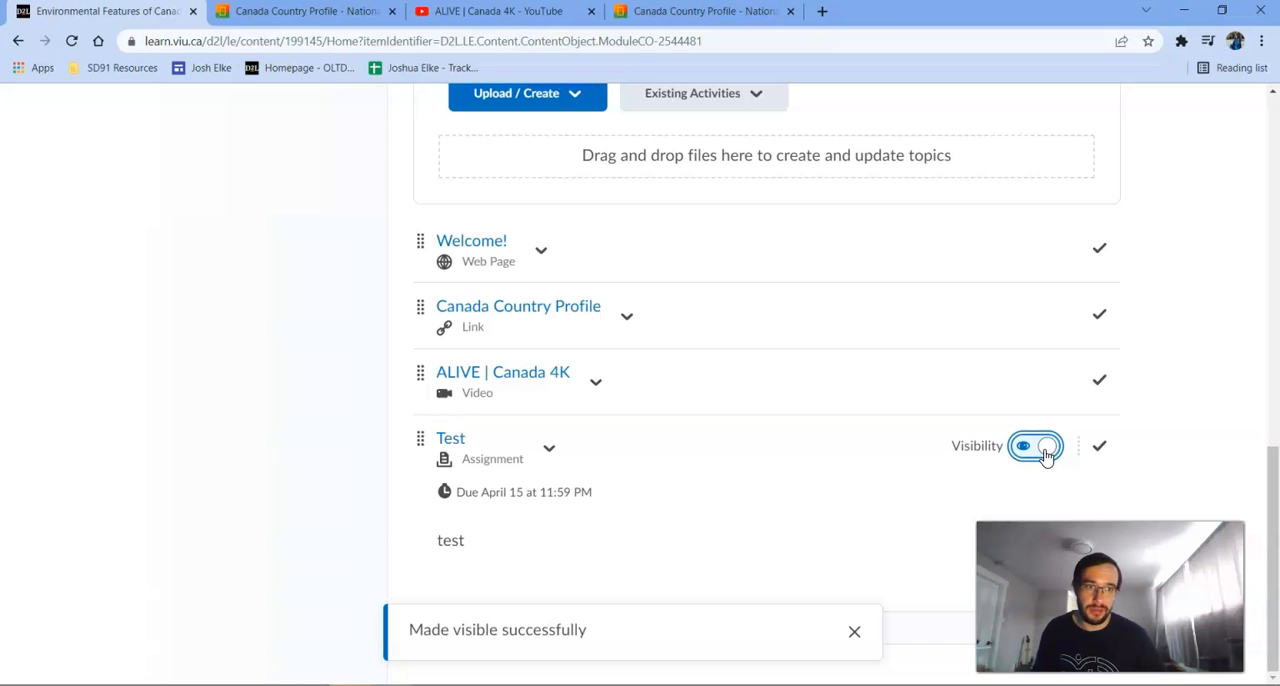
{"action": "scroll", "coordinate": [1046, 450], "scroll_direction": "up", "scroll_amount": 3}
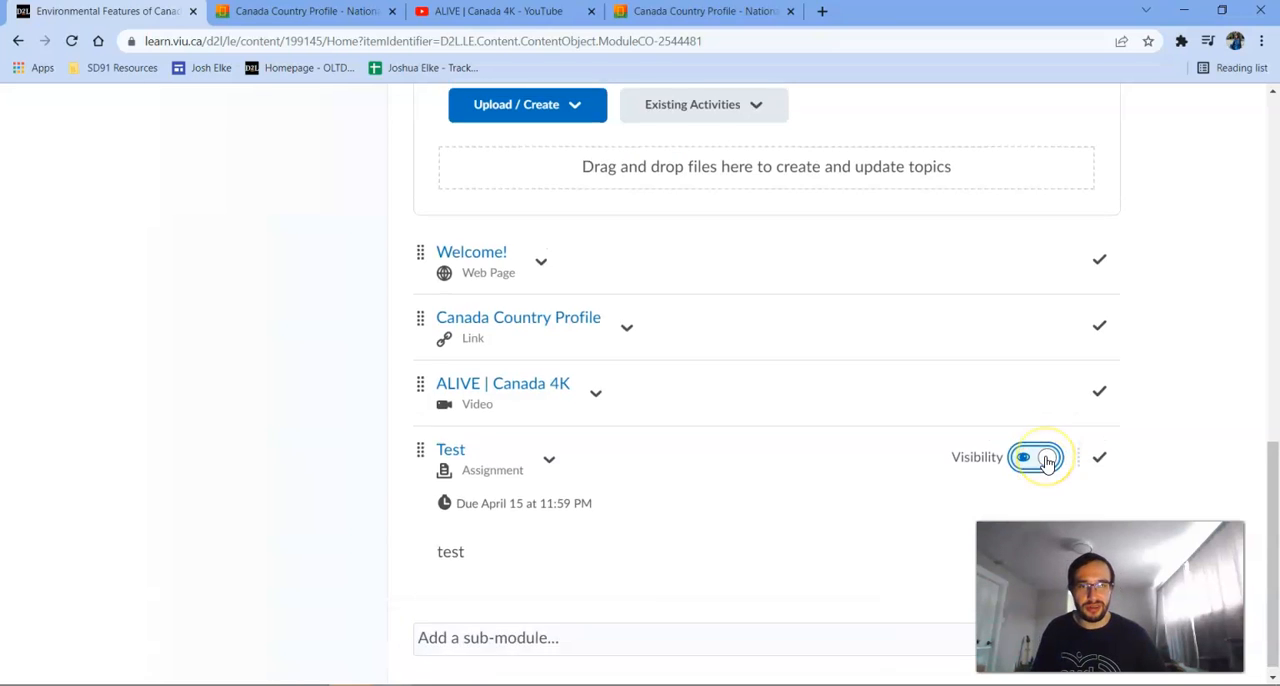
{"action": "scroll", "coordinate": [1017, 446], "scroll_direction": "up", "scroll_amount": 5}
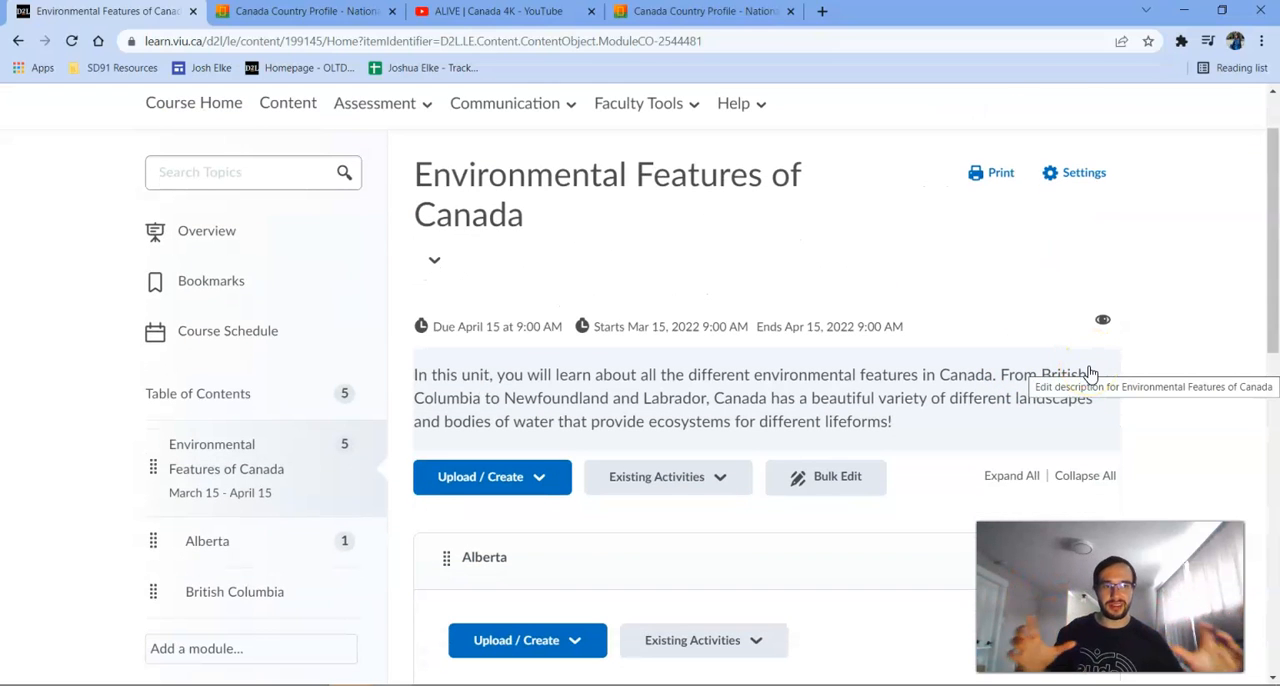
{"action": "scroll", "coordinate": [1090, 373], "scroll_direction": "up", "scroll_amount": 1}
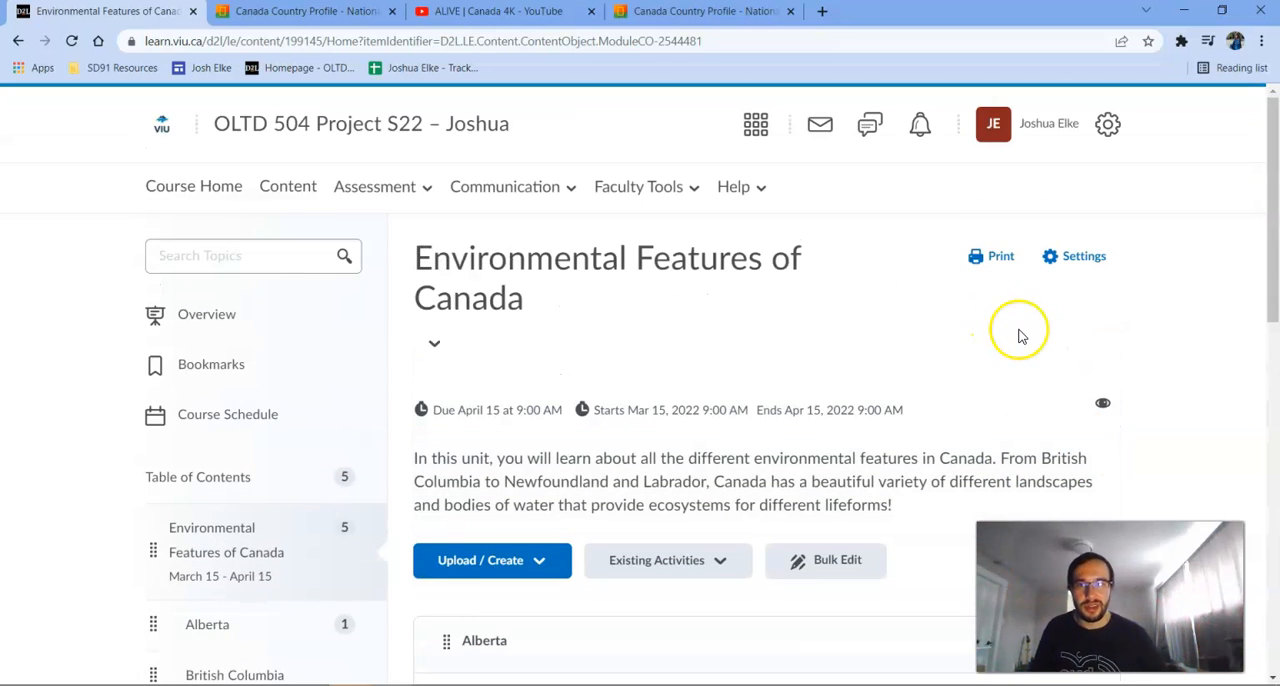
{"action": "left_click", "coordinate": [528, 198]}
{"action": "left_click", "coordinate": [503, 287]}
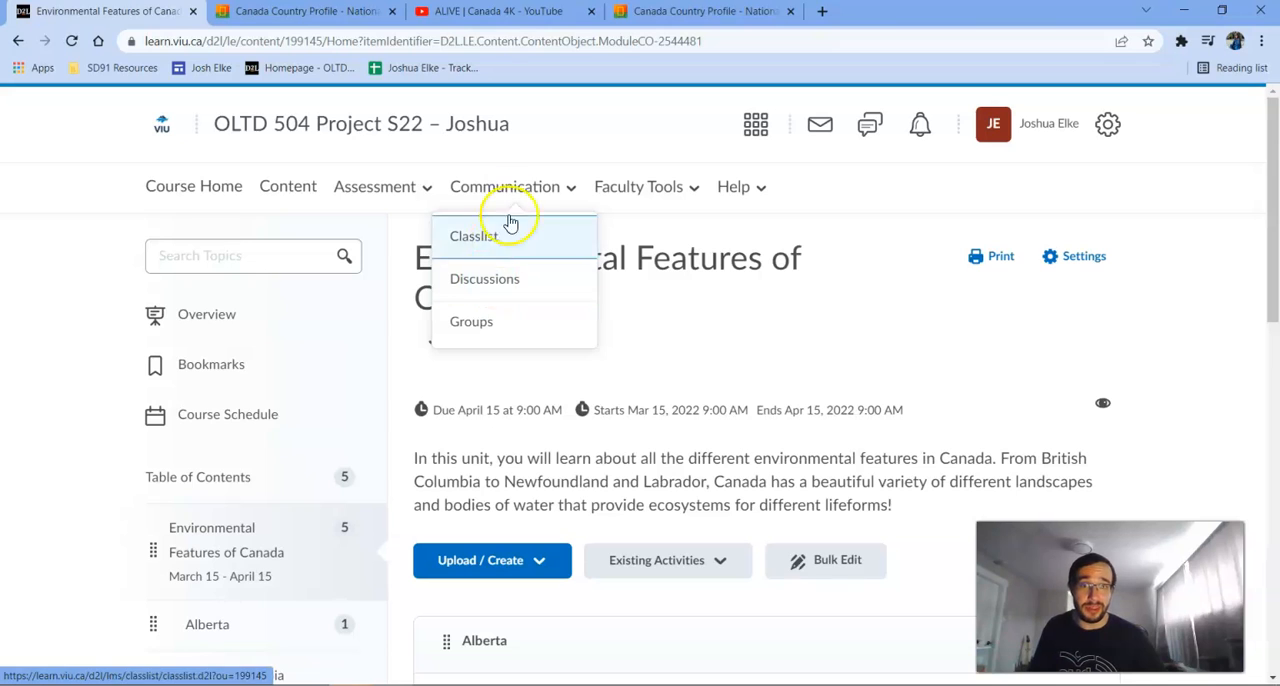
{"action": "left_click", "coordinate": [540, 190]}
Start a new discussion in the Environmental Features of Canada module titled "Let's talk about Canada" with the instructions "Tell me about Canada".
{"action": "scroll", "coordinate": [740, 345], "scroll_direction": "down", "scroll_amount": 2}
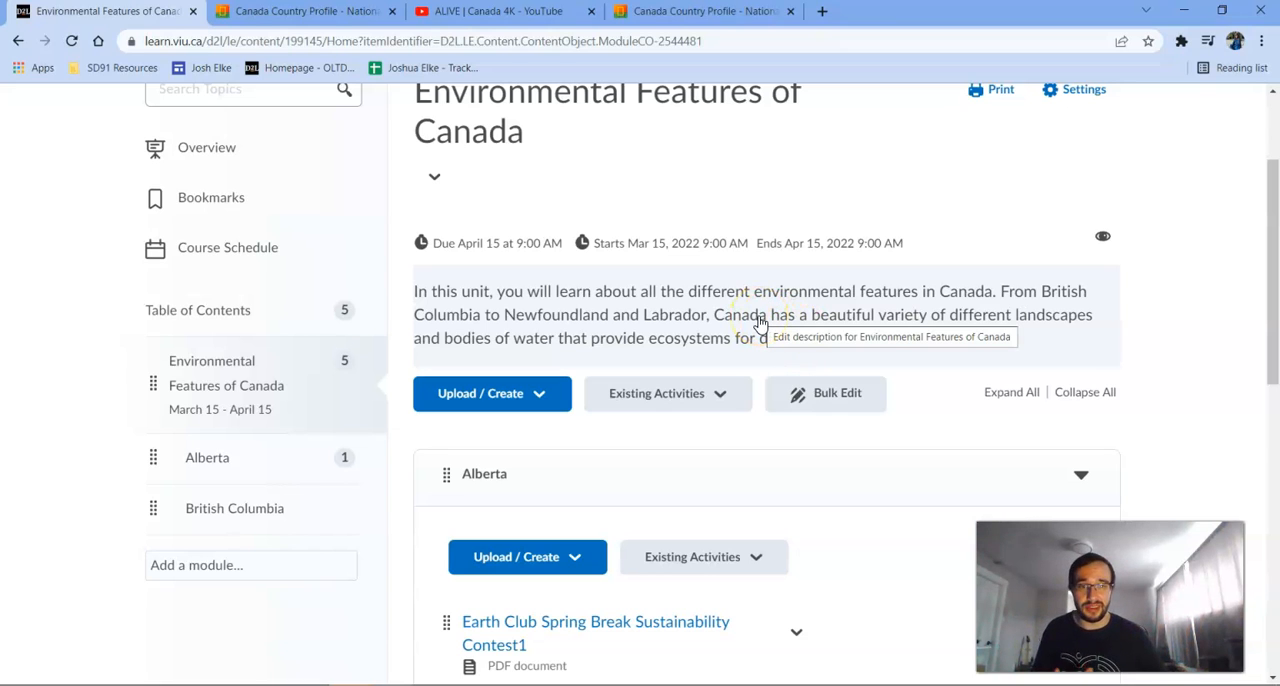
{"action": "left_click", "coordinate": [505, 400]}
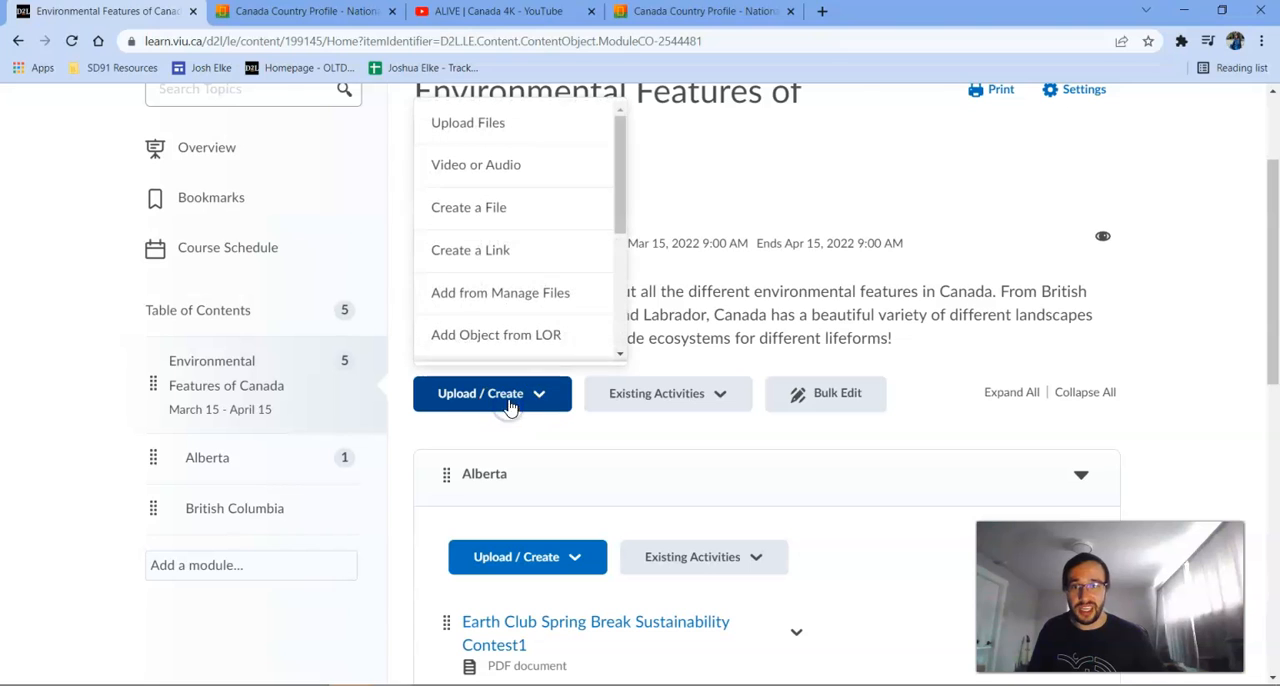
{"action": "scroll", "coordinate": [527, 233], "scroll_direction": "down", "scroll_amount": 3}
{"action": "left_click", "coordinate": [522, 252]}
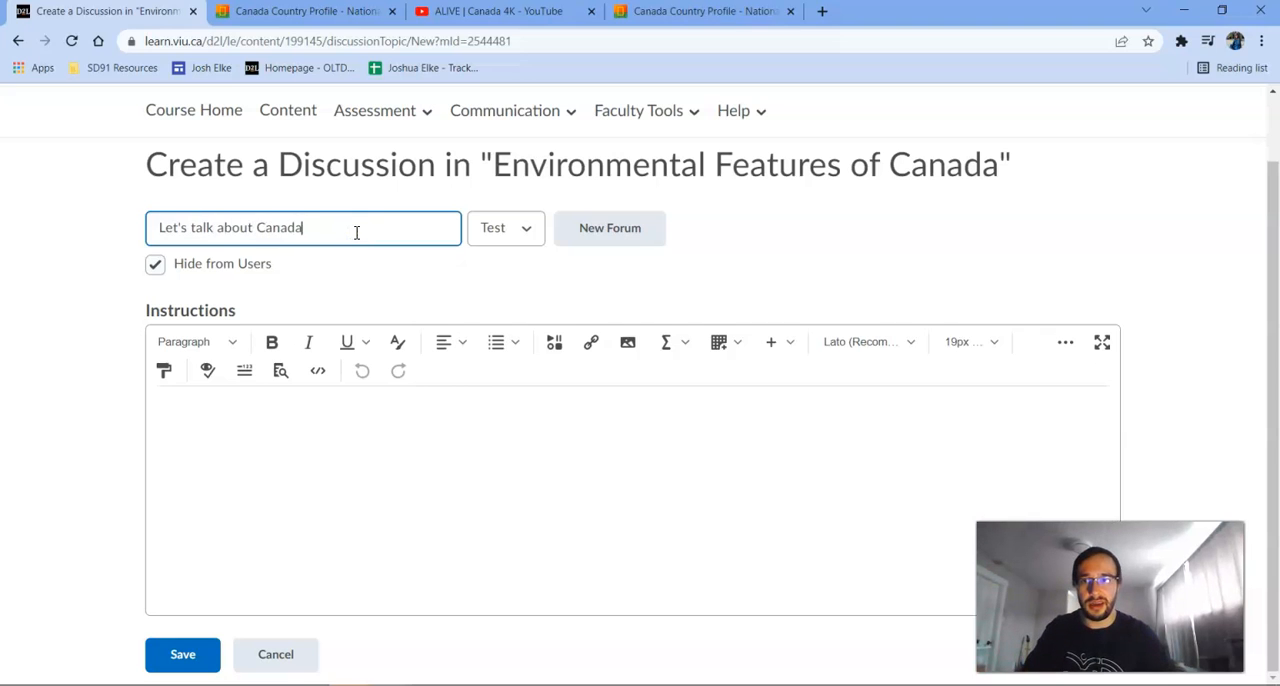
{"action": "left_click", "coordinate": [562, 512]}
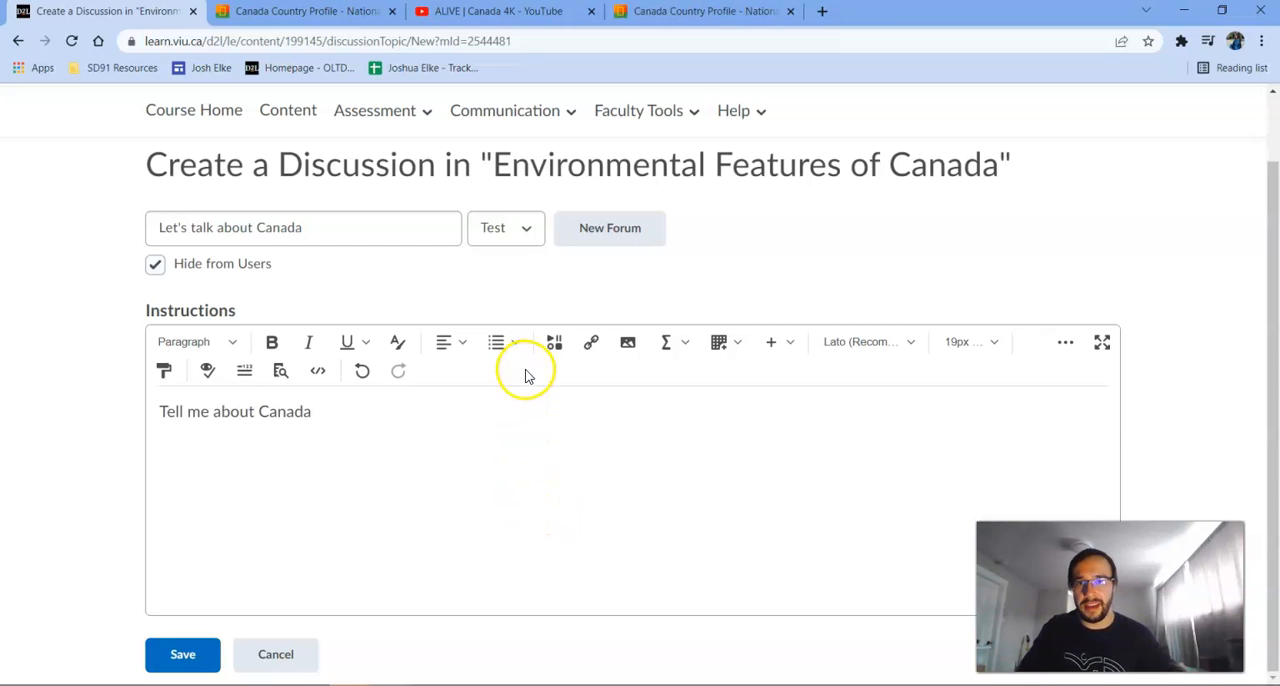
Keep Test as the discussion's forum, save the discussion, and locate it at the end of the module's topic list.
{"action": "left_click", "coordinate": [528, 228]}
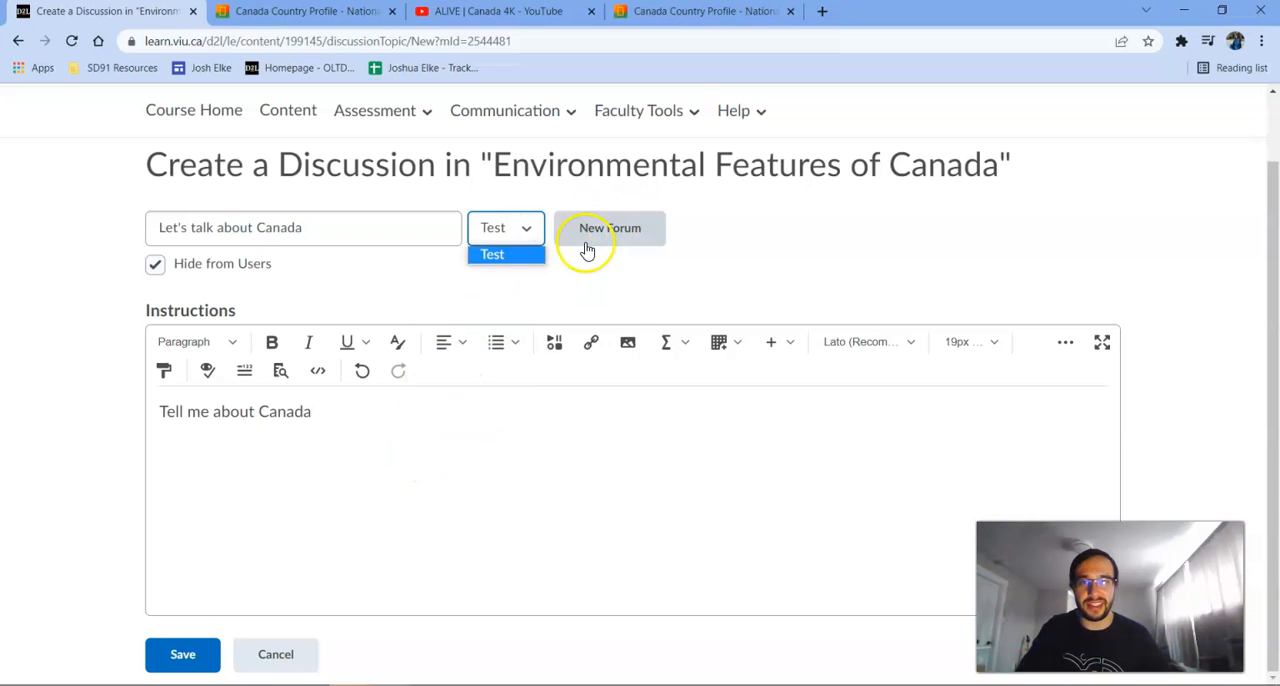
{"action": "left_click", "coordinate": [533, 232]}
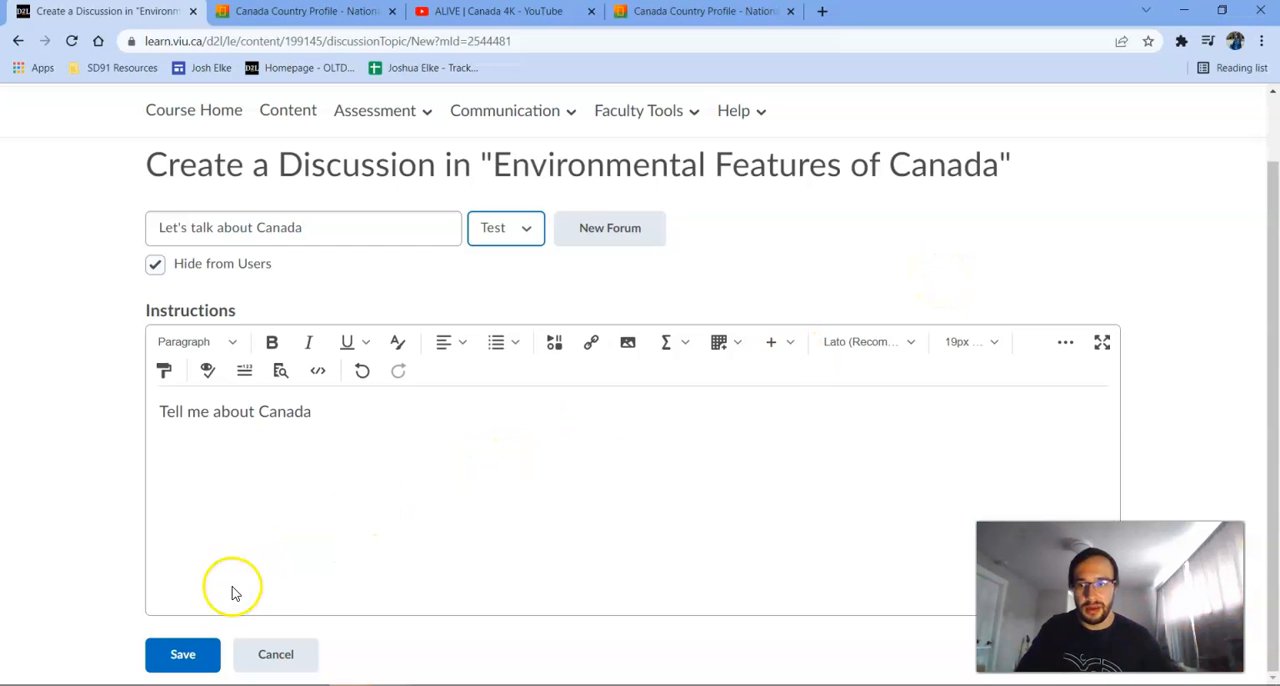
{"action": "left_click", "coordinate": [207, 643]}
{"action": "left_click_drag", "start_coordinate": [1268, 199], "coordinate": [920, 578]}
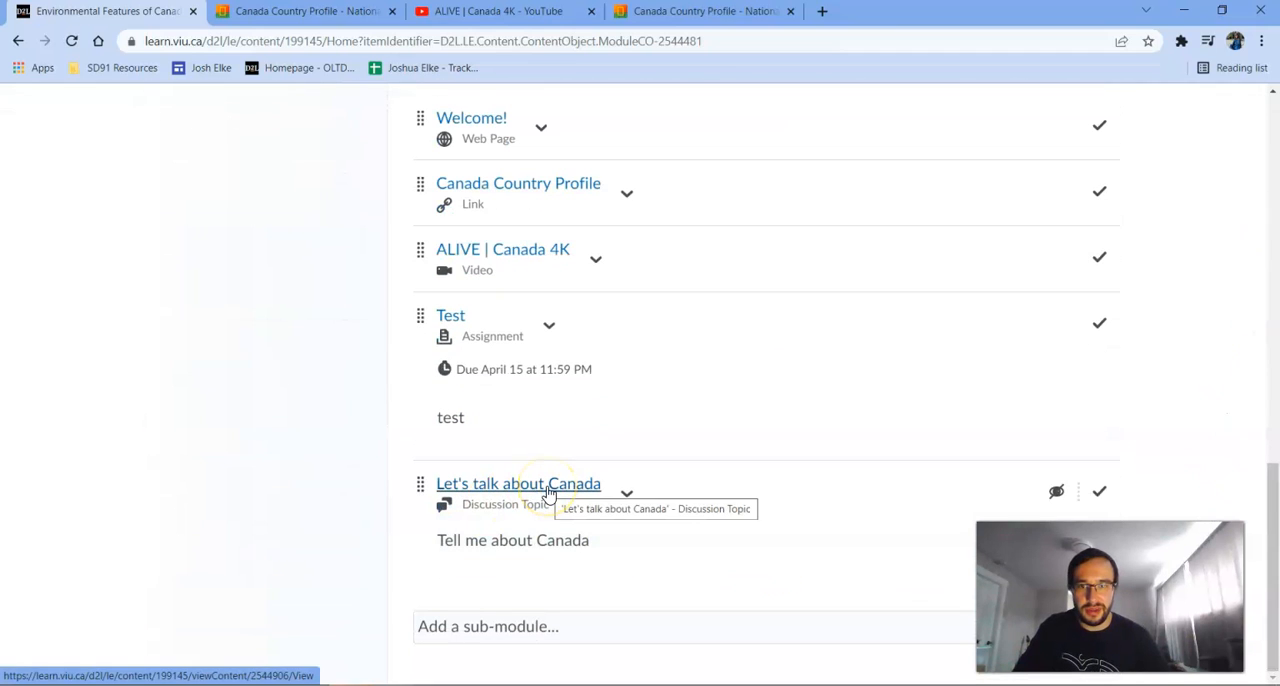
Open the course's Discussions list and view the topics under the Test forum.
{"action": "scroll", "coordinate": [548, 493], "scroll_direction": "up", "scroll_amount": 15}
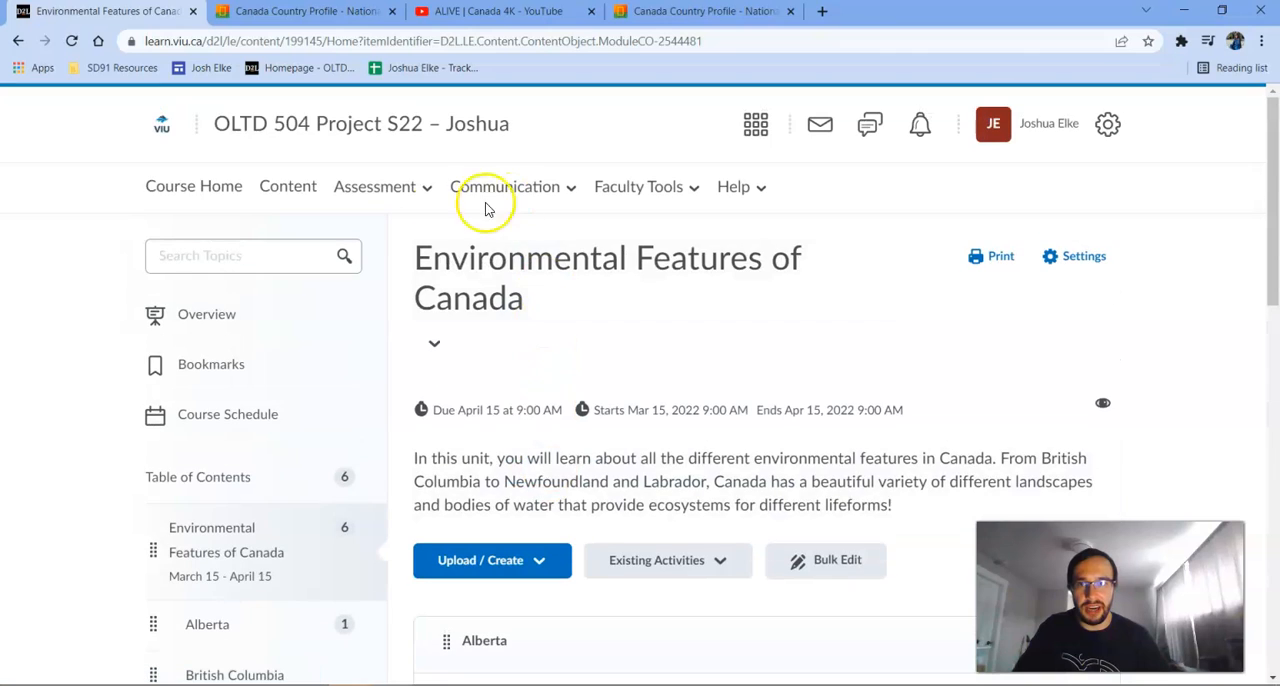
{"action": "left_click", "coordinate": [490, 194]}
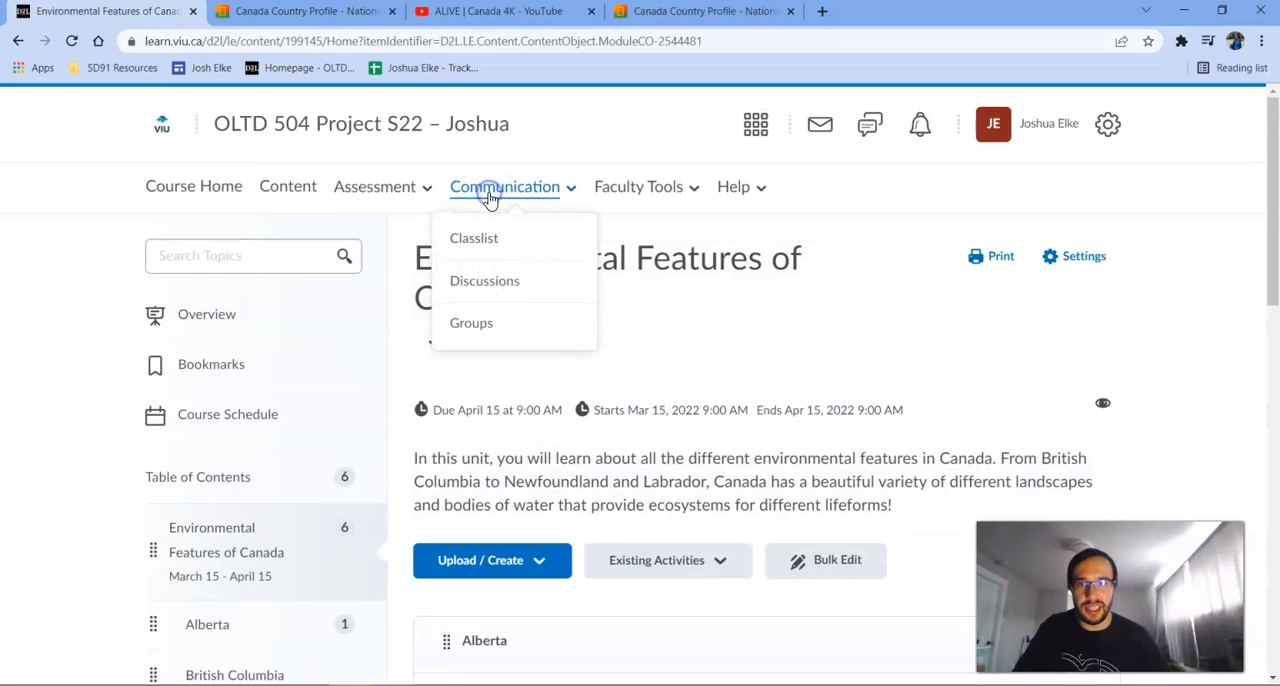
{"action": "left_click", "coordinate": [503, 282]}
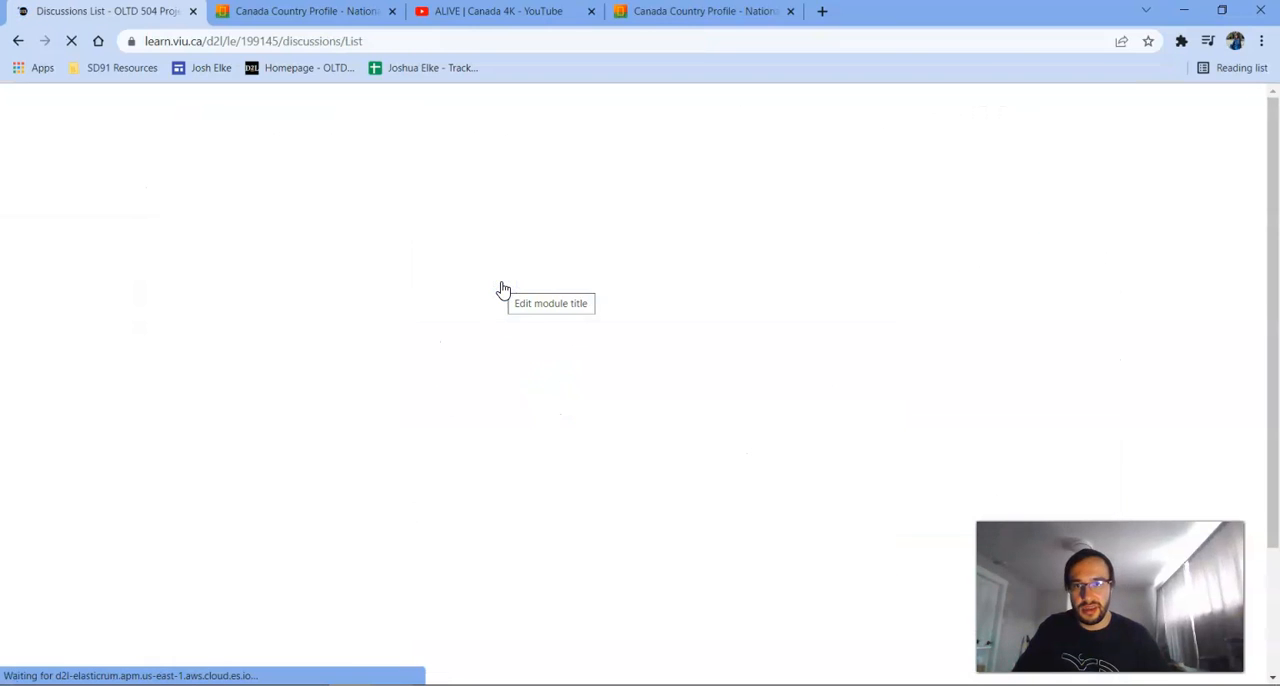
{"action": "scroll", "coordinate": [500, 289], "scroll_direction": "down", "scroll_amount": 3}
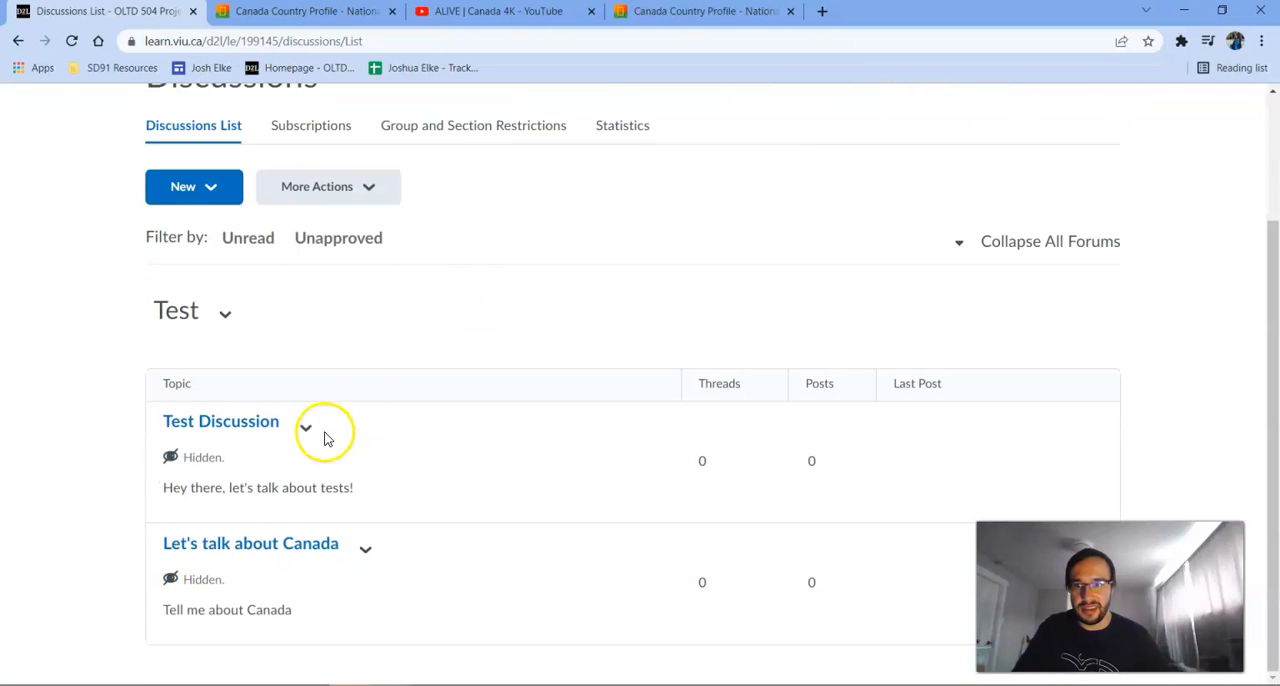